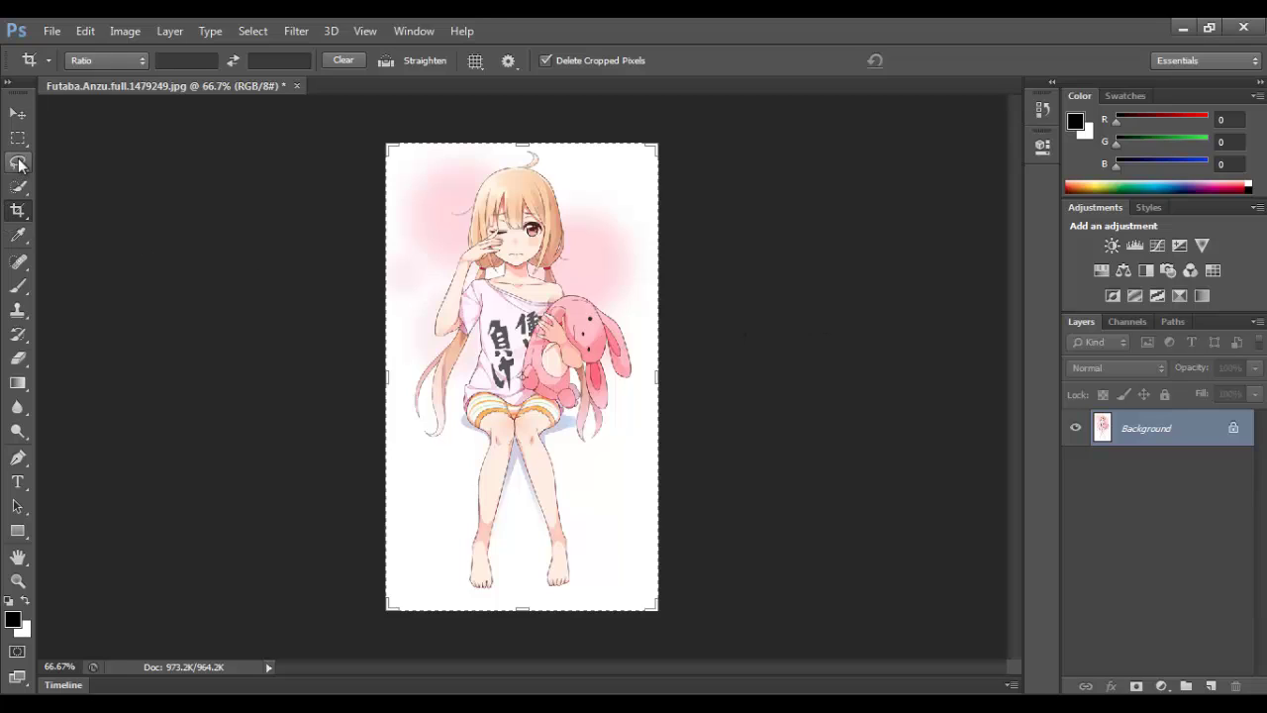
# Select the Polygonal Lasso, then add a new Layer 1 and delete it.
pyautogui.moveTo(19, 165); pyautogui.dragTo(57, 173)
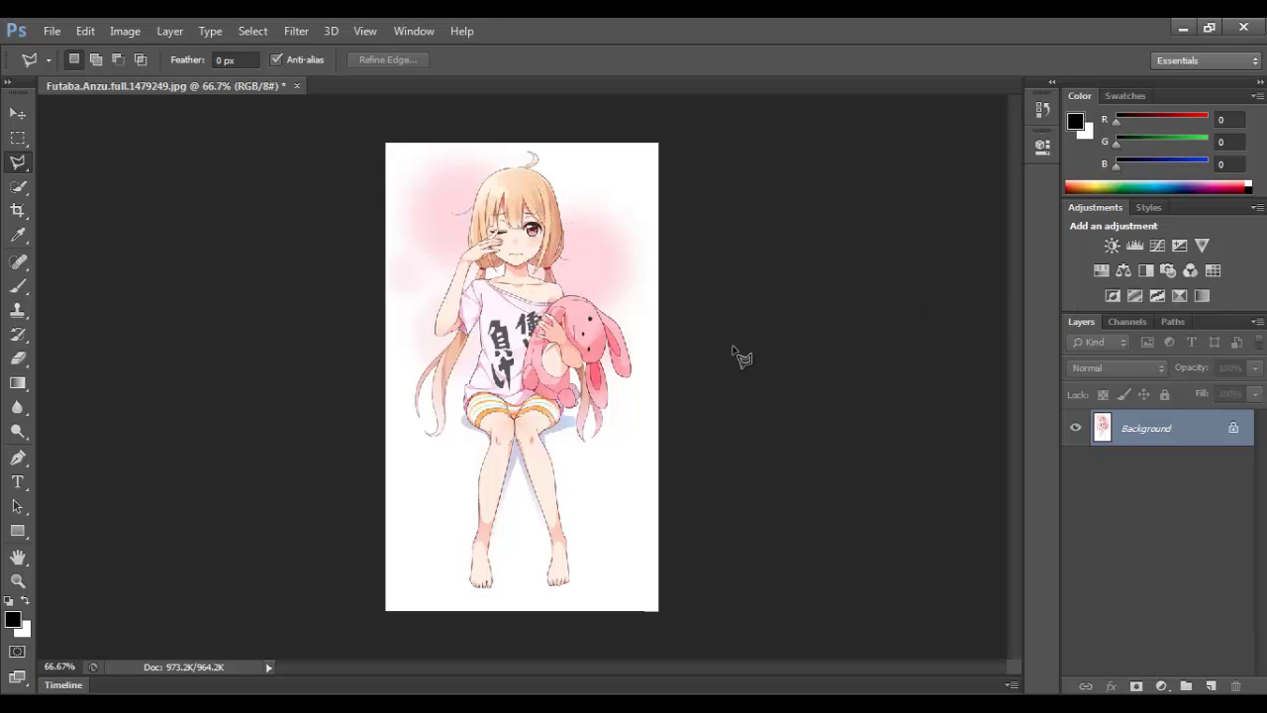
pyautogui.click(1211, 686)
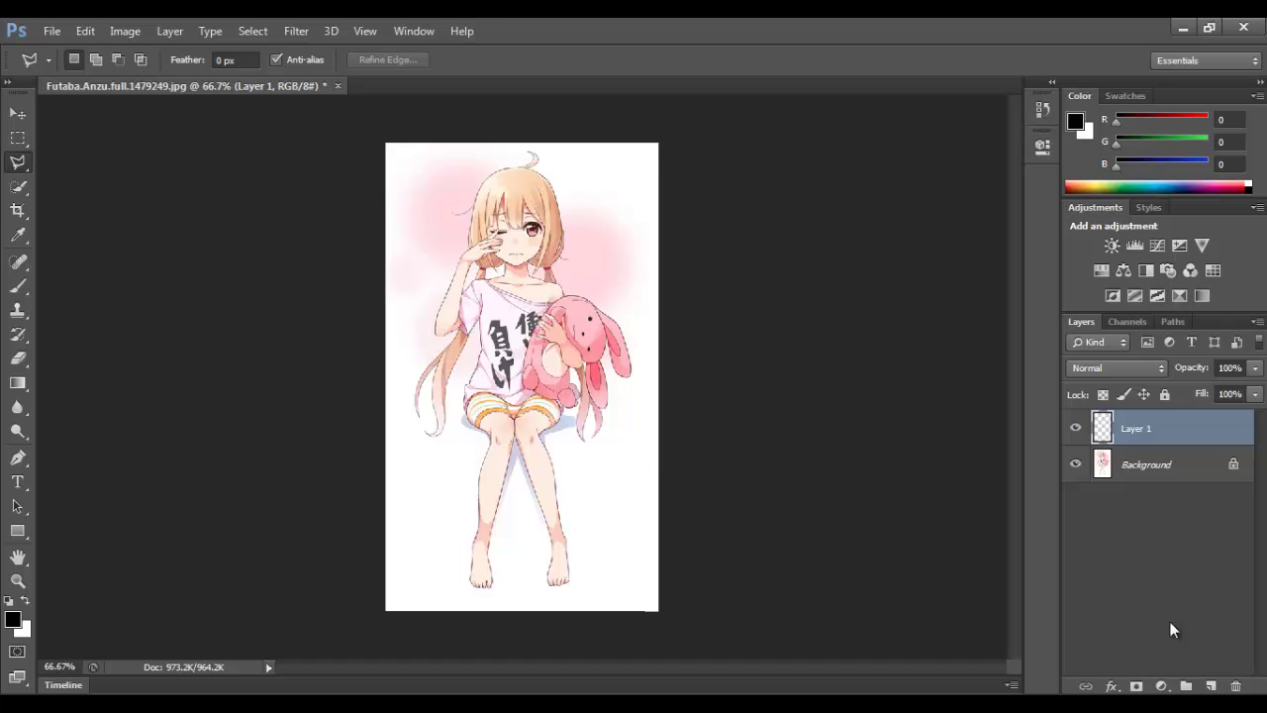
pyautogui.click(1236, 686)
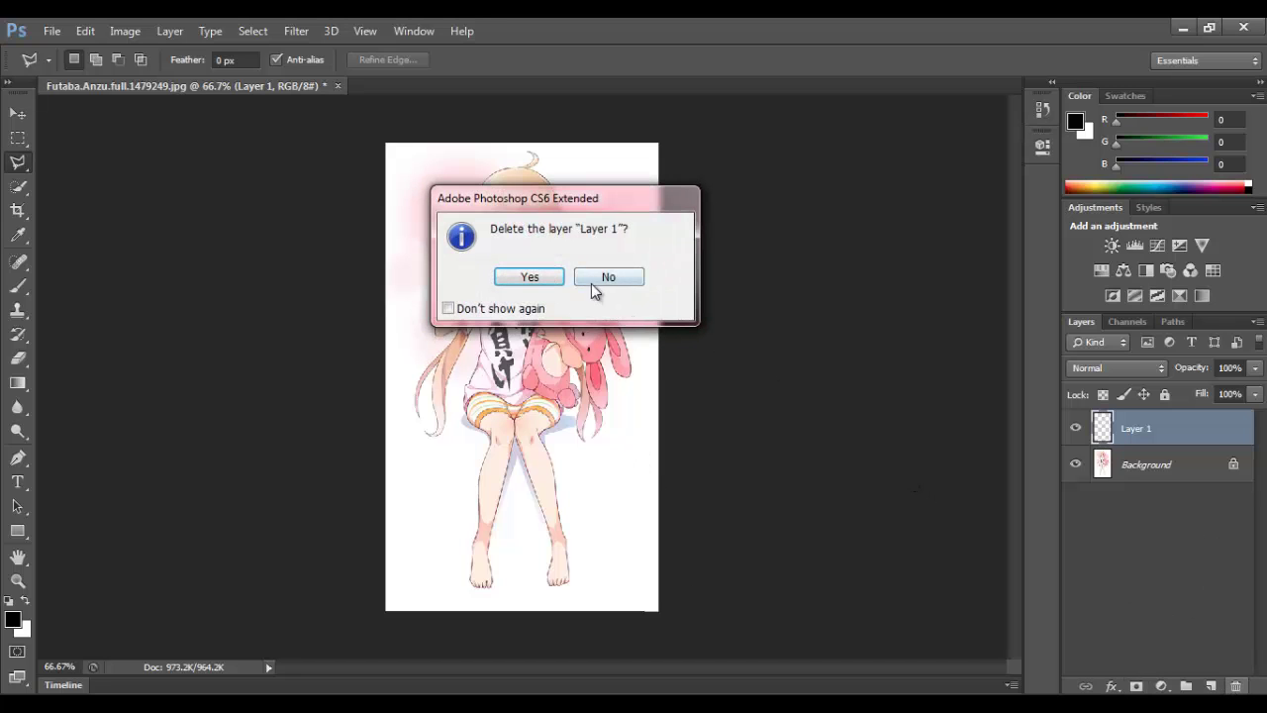
pyautogui.click(482, 311)
pyautogui.click(522, 280)
# Convert the image to Grayscale, discarding colour, then switch the mode back to RGB Color.
pyautogui.click(123, 34)
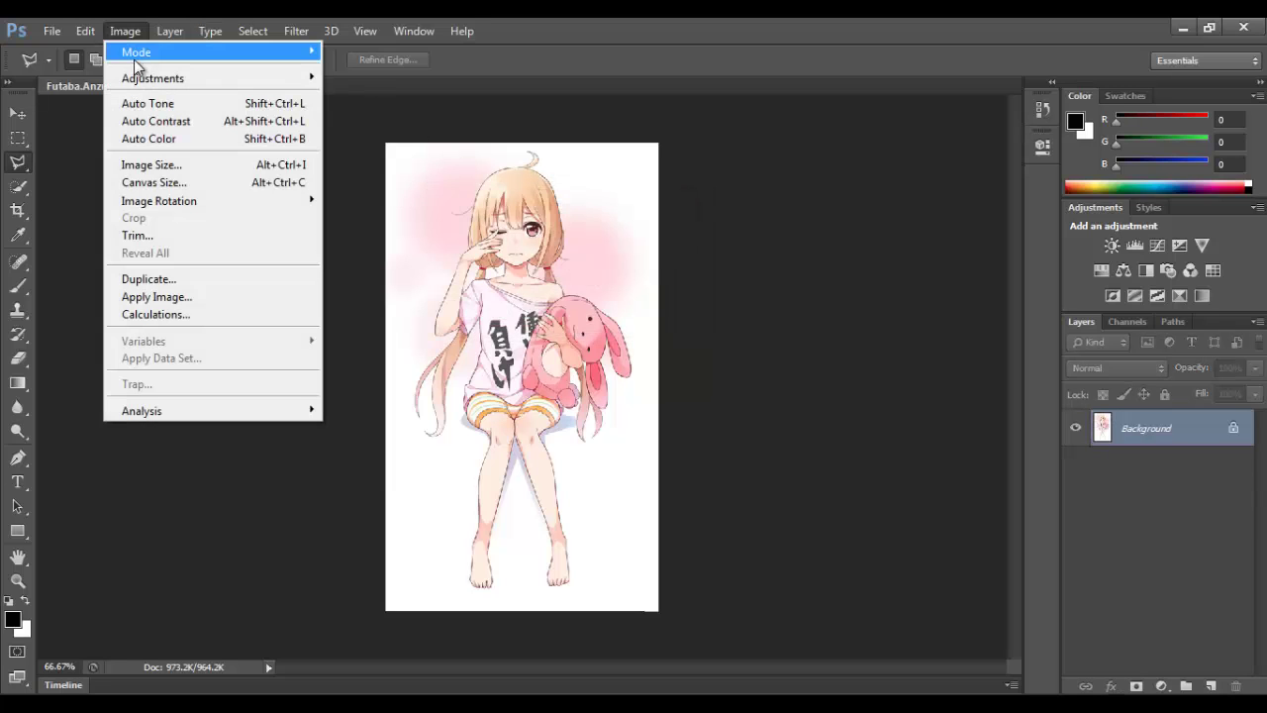
pyautogui.moveTo(134, 48)
pyautogui.click(405, 70)
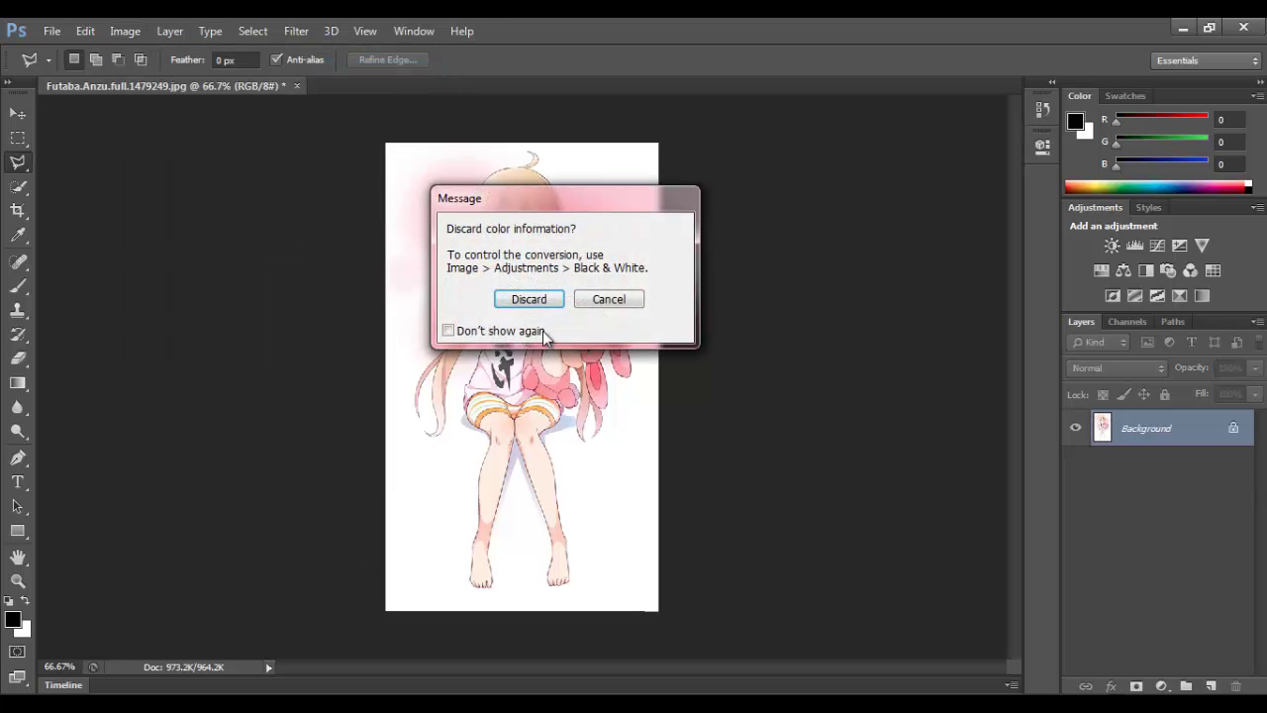
pyautogui.click(451, 328)
pyautogui.click(528, 299)
pyautogui.click(125, 28)
pyautogui.moveTo(158, 53)
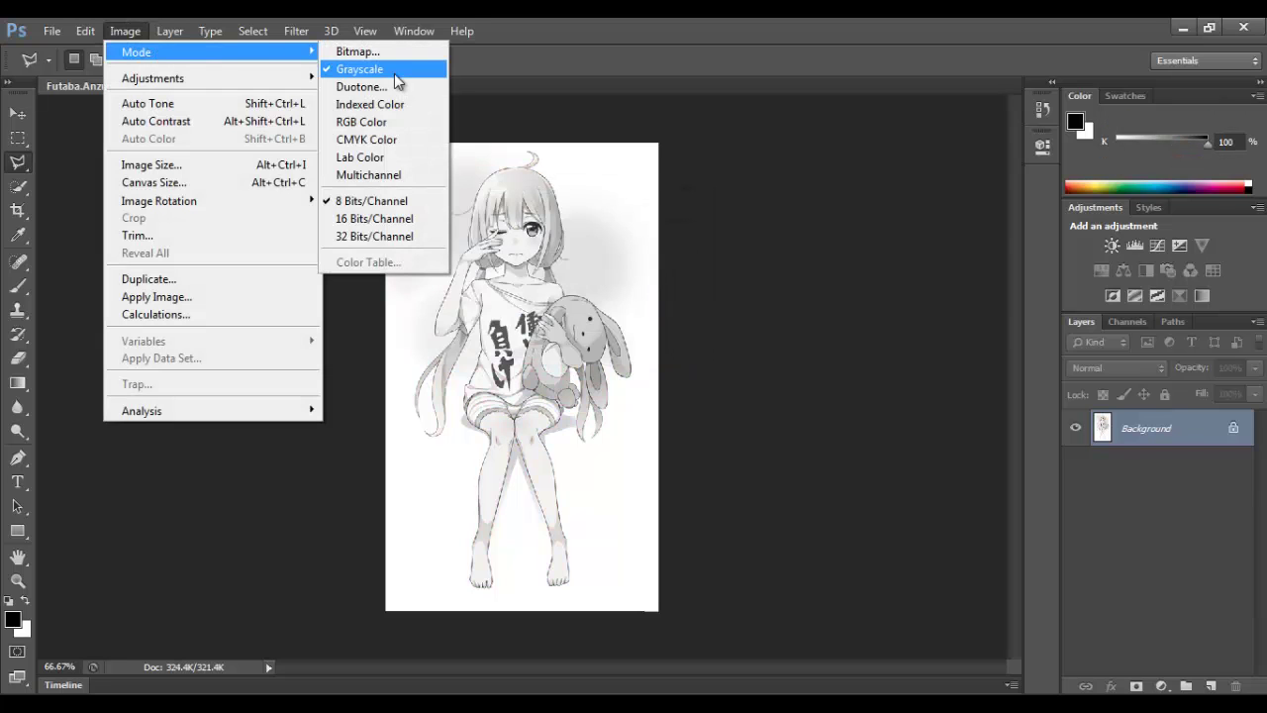
pyautogui.click(367, 125)
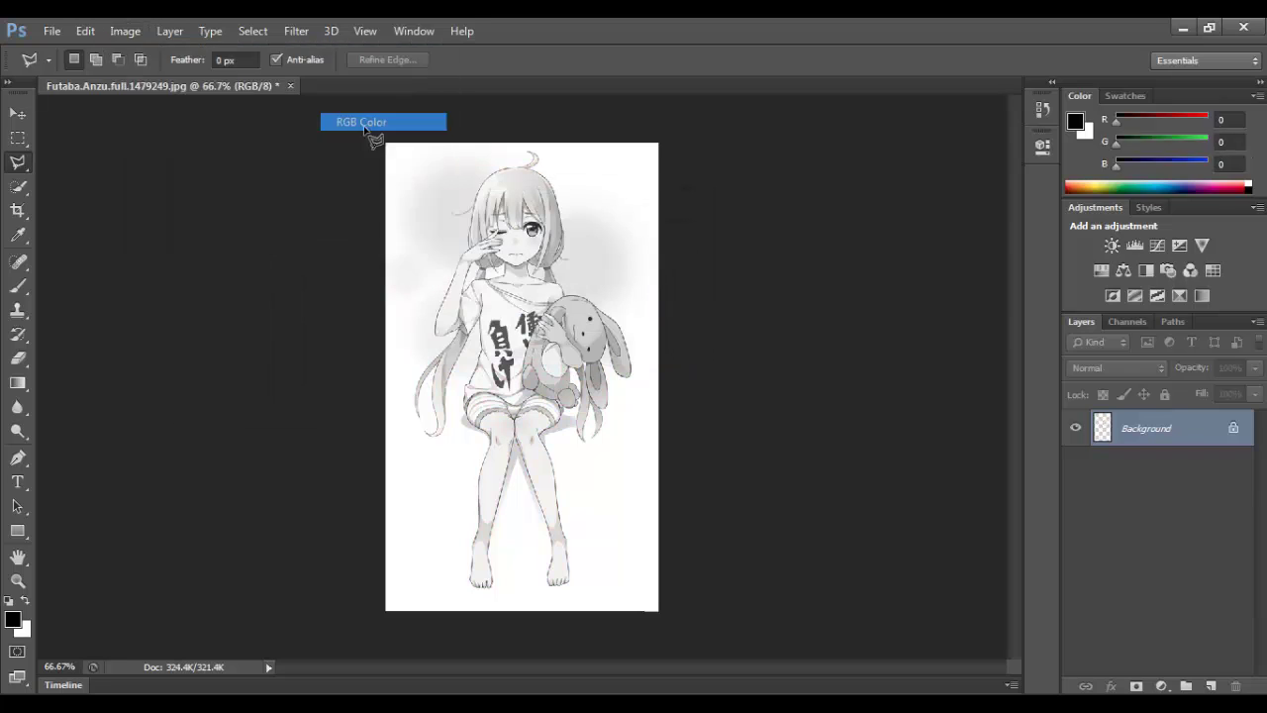
# Add a new layer and open the Kittens skin.png palette image from the artwork folder.
pyautogui.click(1211, 685)
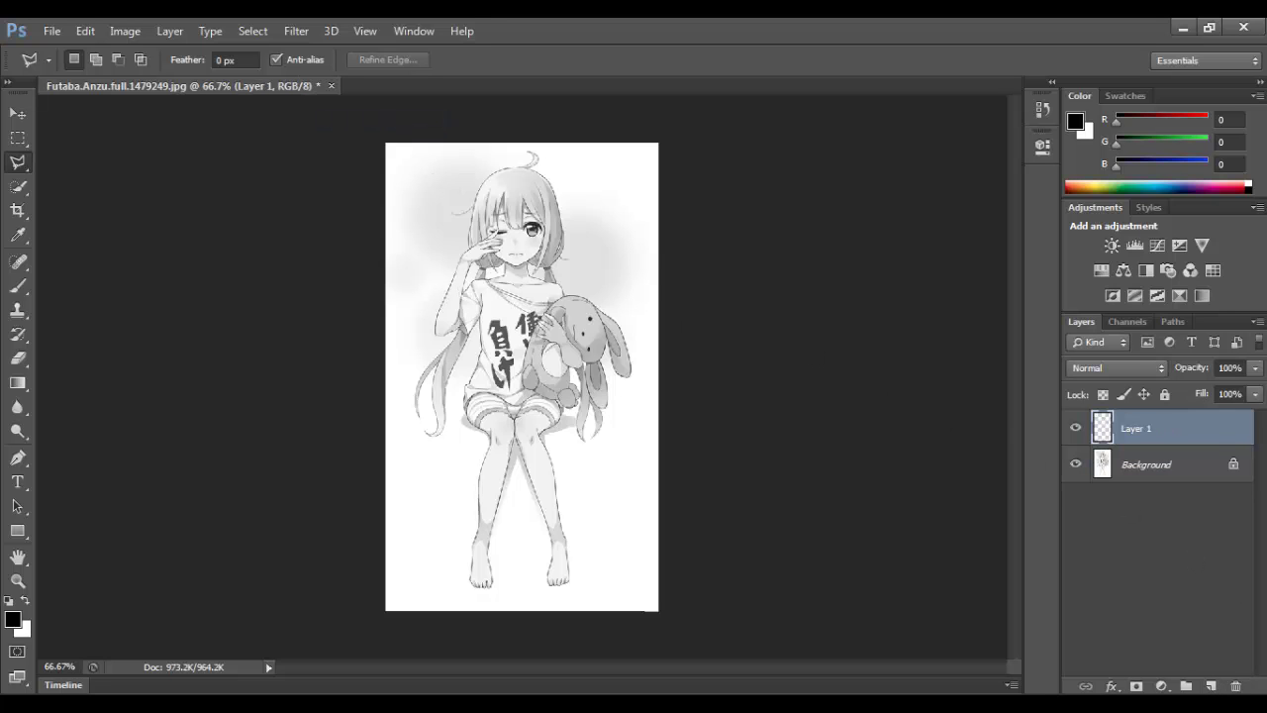
pyautogui.click(51, 31)
pyautogui.click(69, 73)
pyautogui.click(259, 118)
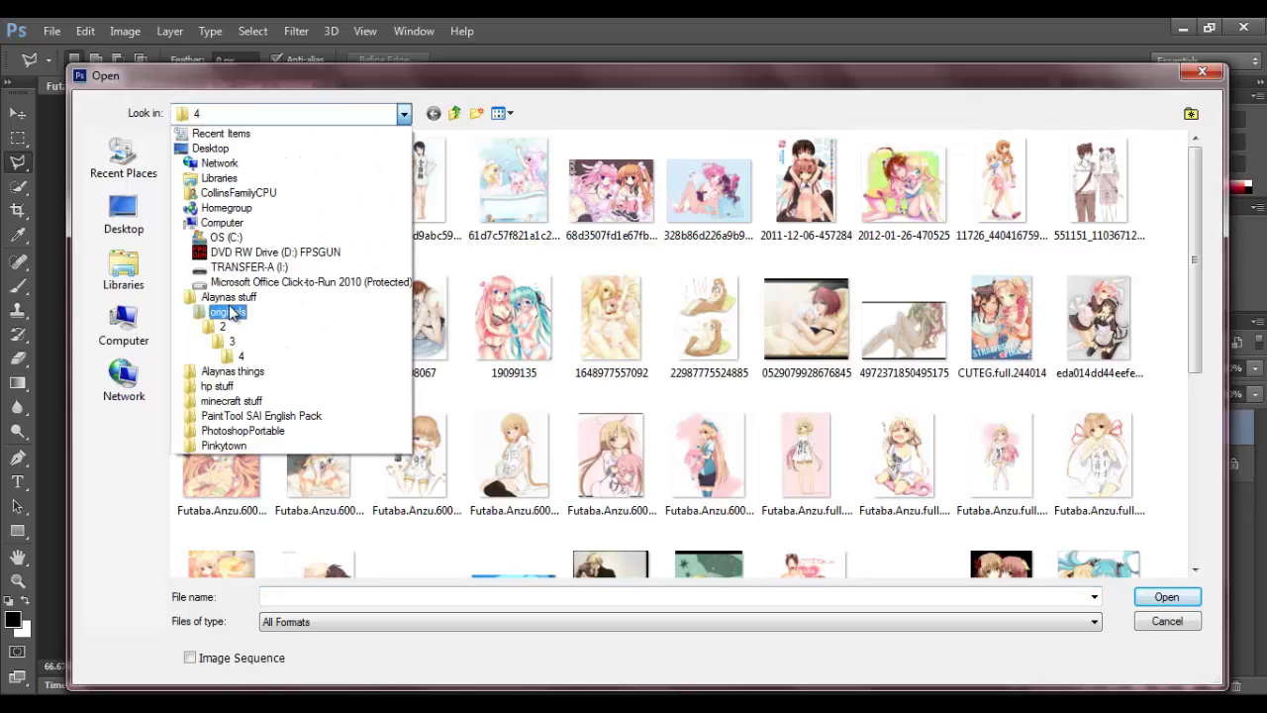
pyautogui.click(238, 297)
pyautogui.doubleClick(829, 346)
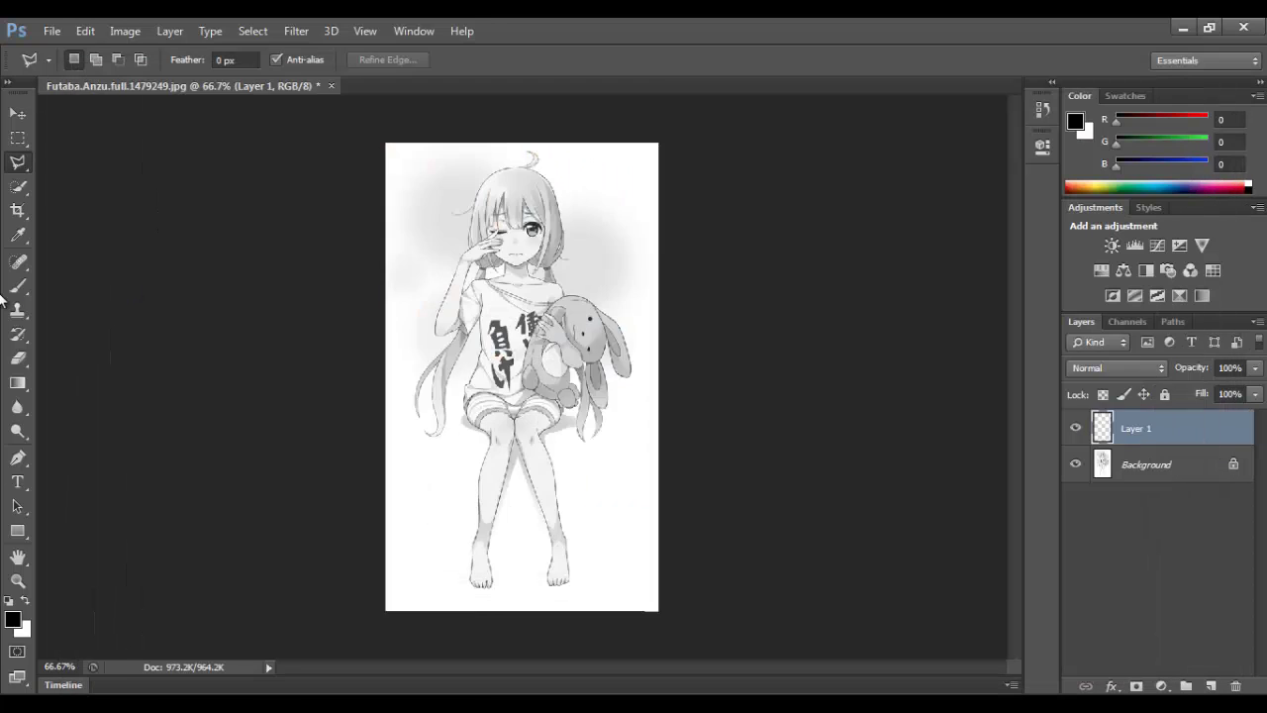
# Sample the palette's lightest skin tone, then add Layer 2 on the drawing with the Polygonal Lasso.
pyautogui.click(18, 236)
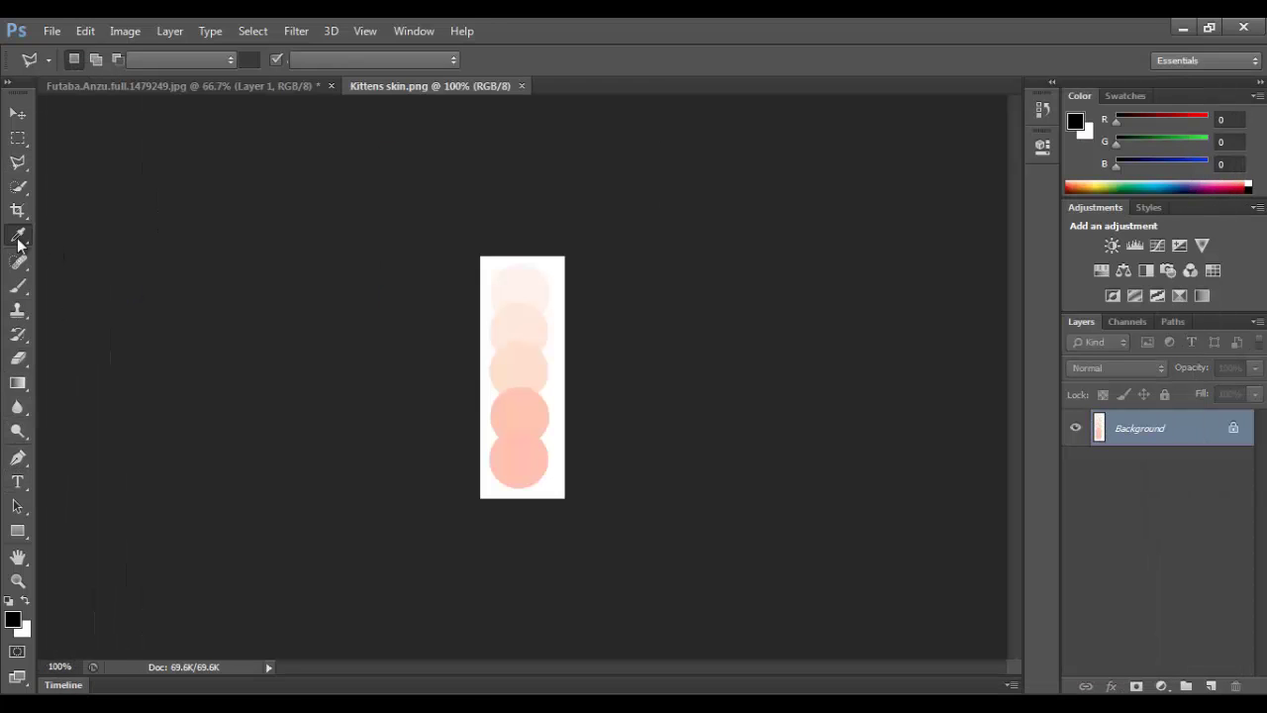
pyautogui.click(516, 276)
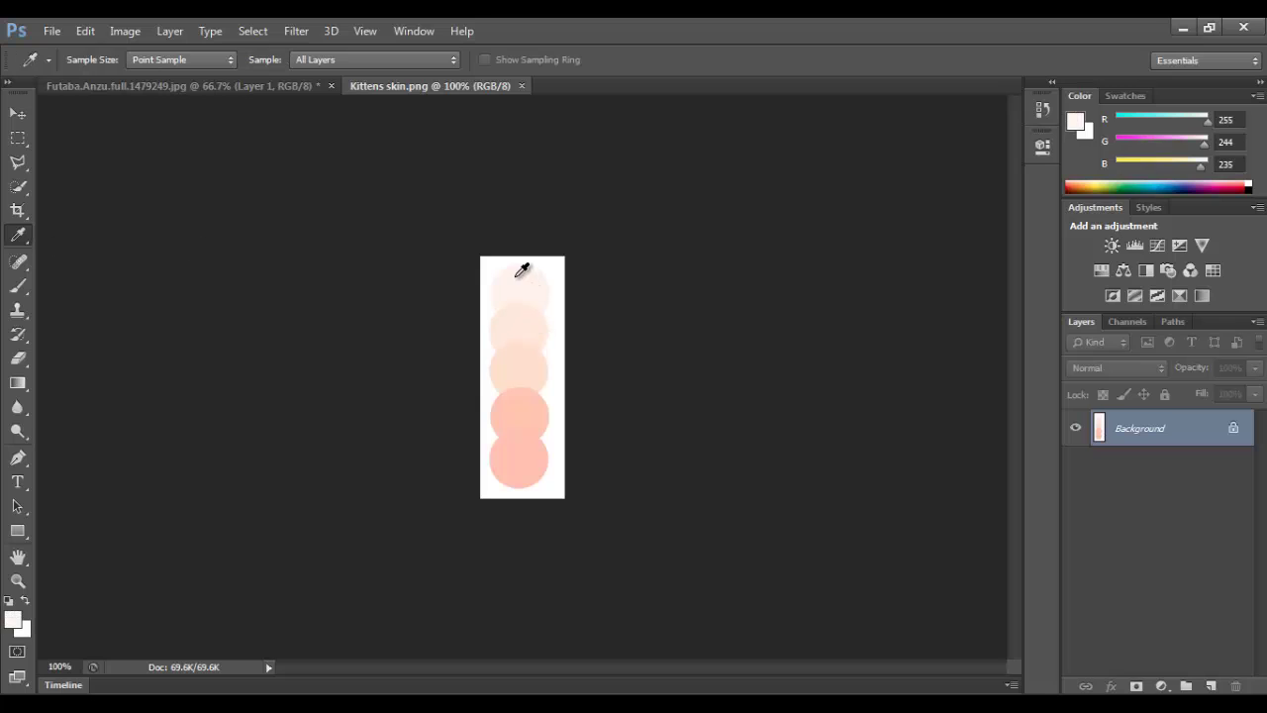
pyautogui.click(210, 89)
pyautogui.click(14, 166)
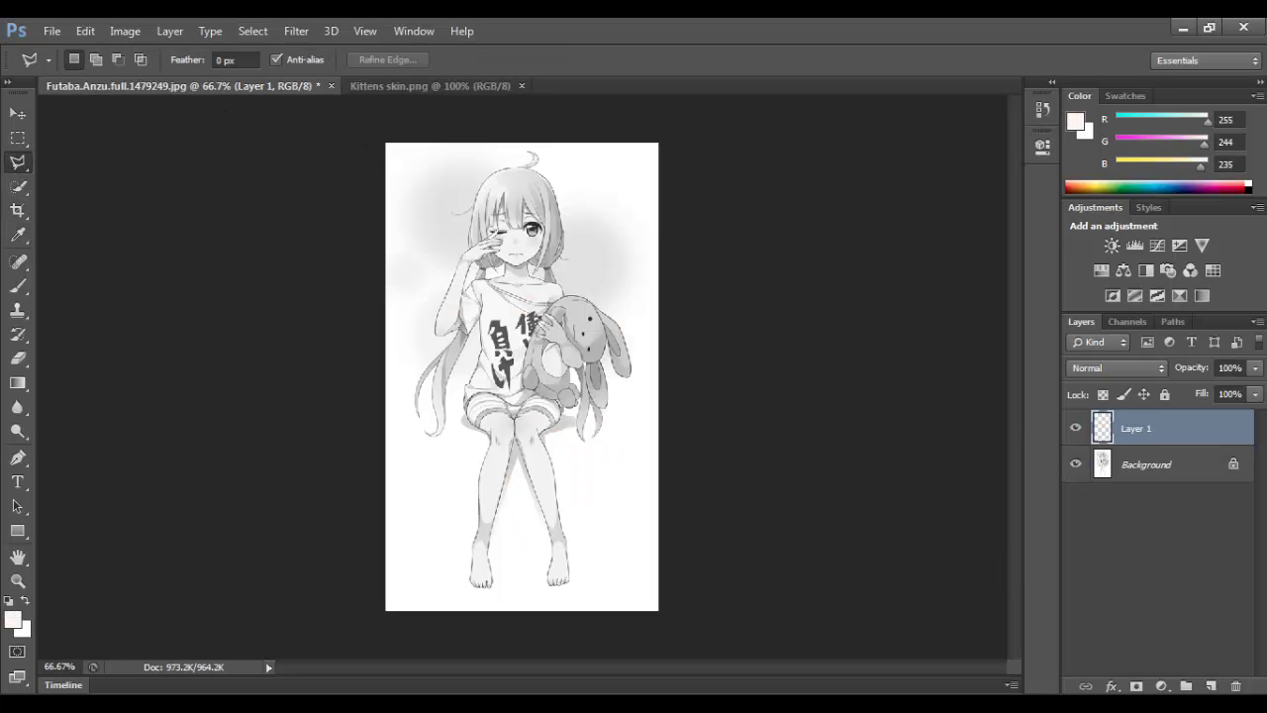
pyautogui.click(1212, 685)
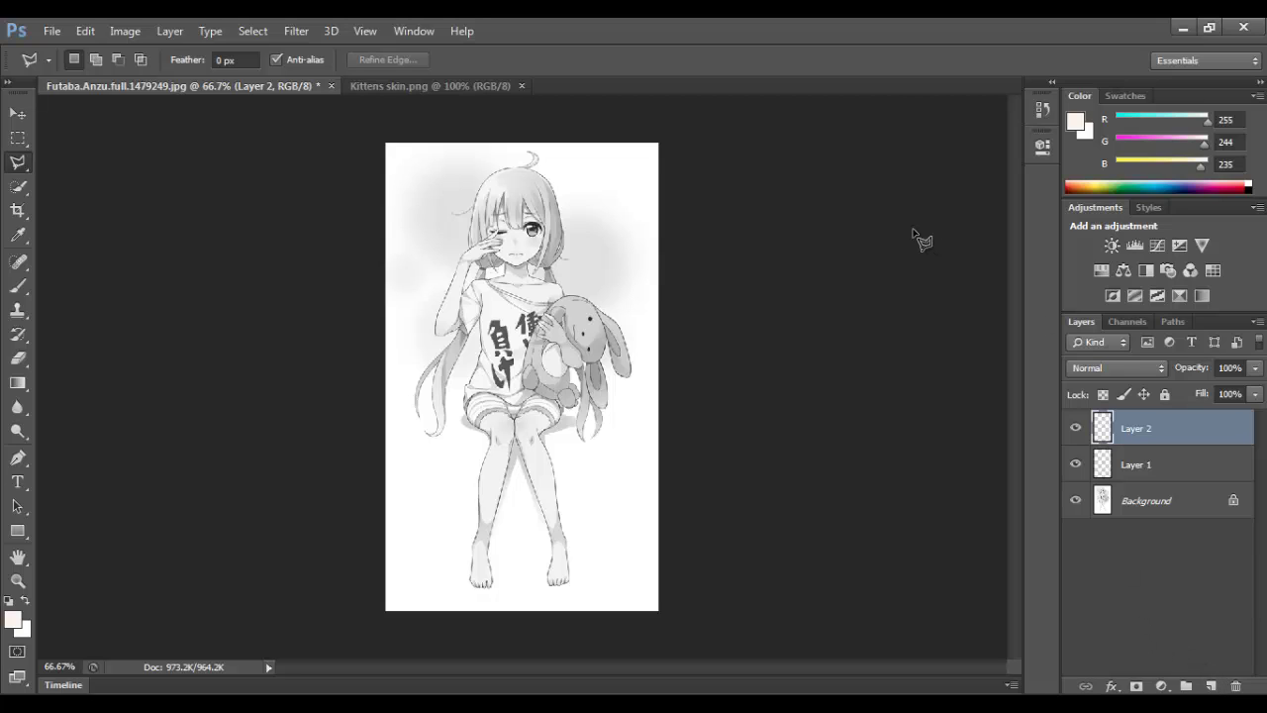
# Zoom in and outline the skin from the collarbone up the neck toward the fingers.
pyautogui.hotkey('ctrl', '+')
pyautogui.hotkey('ctrl', '+')
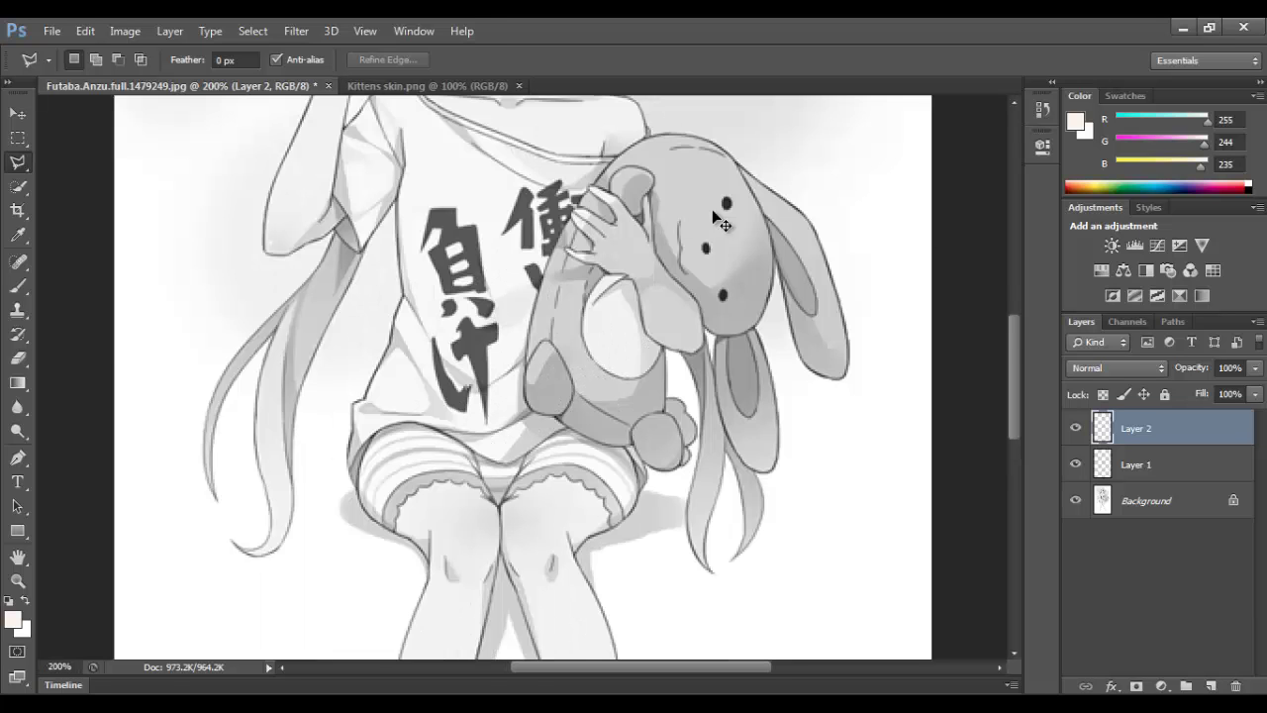
pyautogui.hotkey('ctrl', '+')
pyautogui.moveTo(1019, 380); pyautogui.dragTo(1010, 306)
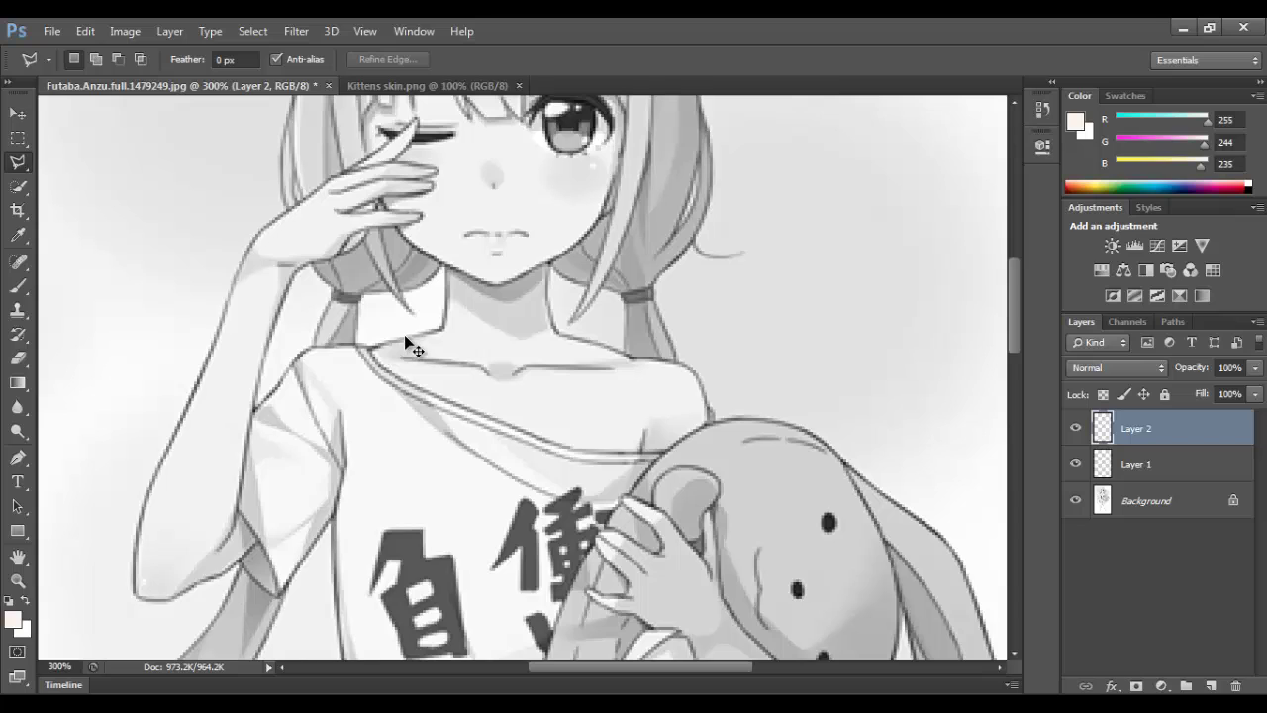
pyautogui.click(373, 347)
pyautogui.click(445, 329)
pyautogui.click(446, 273)
pyautogui.click(377, 203)
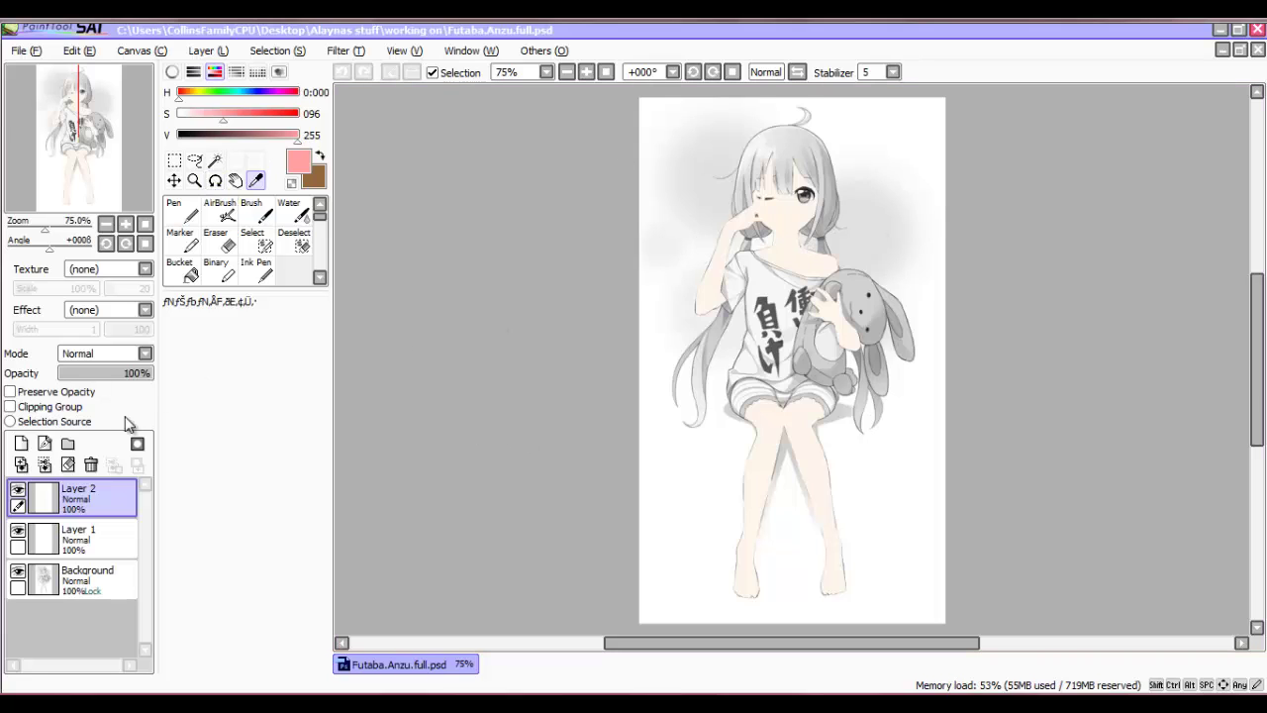
# Select Layer 1, briefly toggle Layer 2's visibility, and delete Layer 1.
pyautogui.keyDown('ctrl'); pyautogui.click(49, 543); pyautogui.keyUp('ctrl')
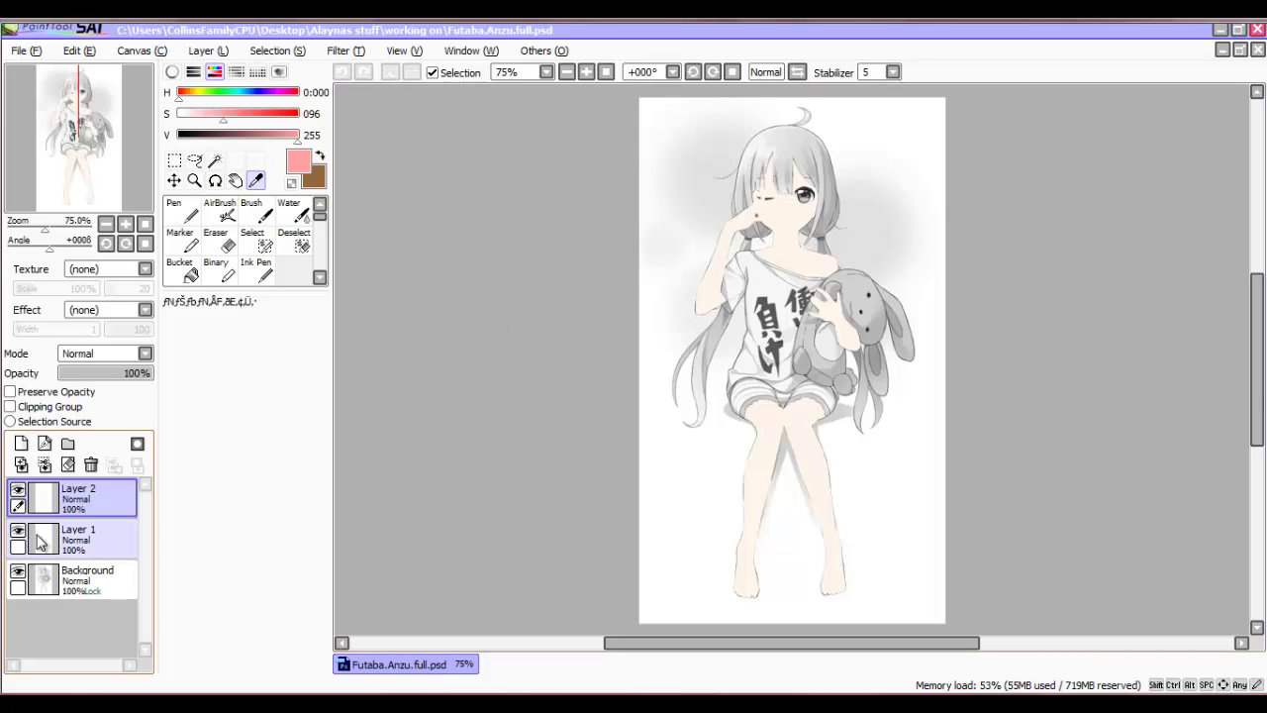
pyautogui.click(45, 542)
pyautogui.click(18, 490)
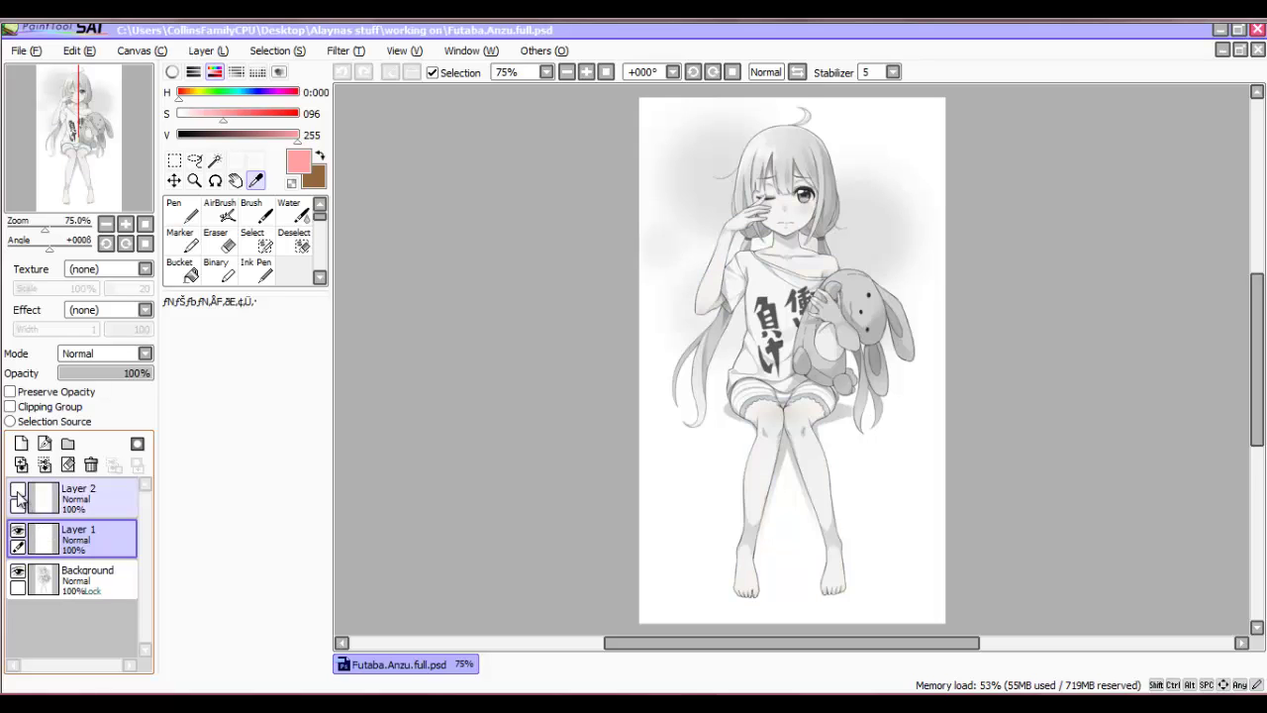
pyautogui.click(18, 490)
pyautogui.click(91, 466)
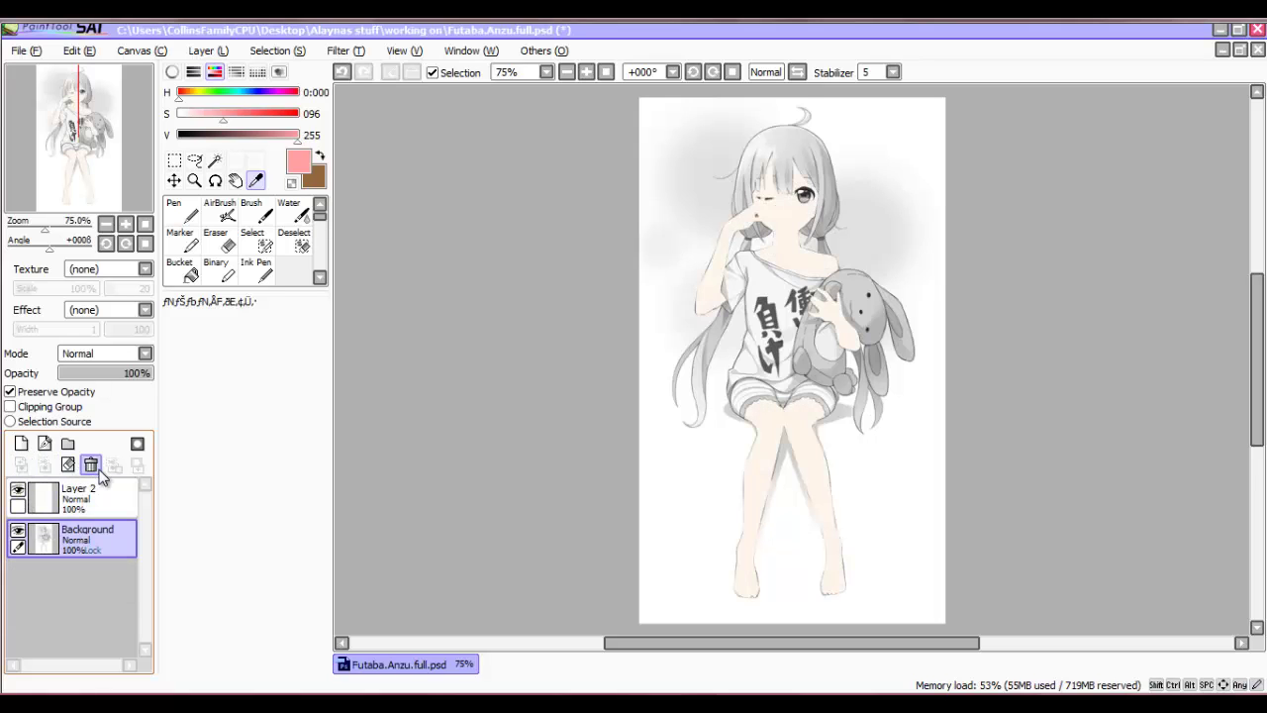
# Add a linework layer above Layer 2, pick the Curve tool, then delete Linework1.
pyautogui.click(79, 498)
pyautogui.click(44, 444)
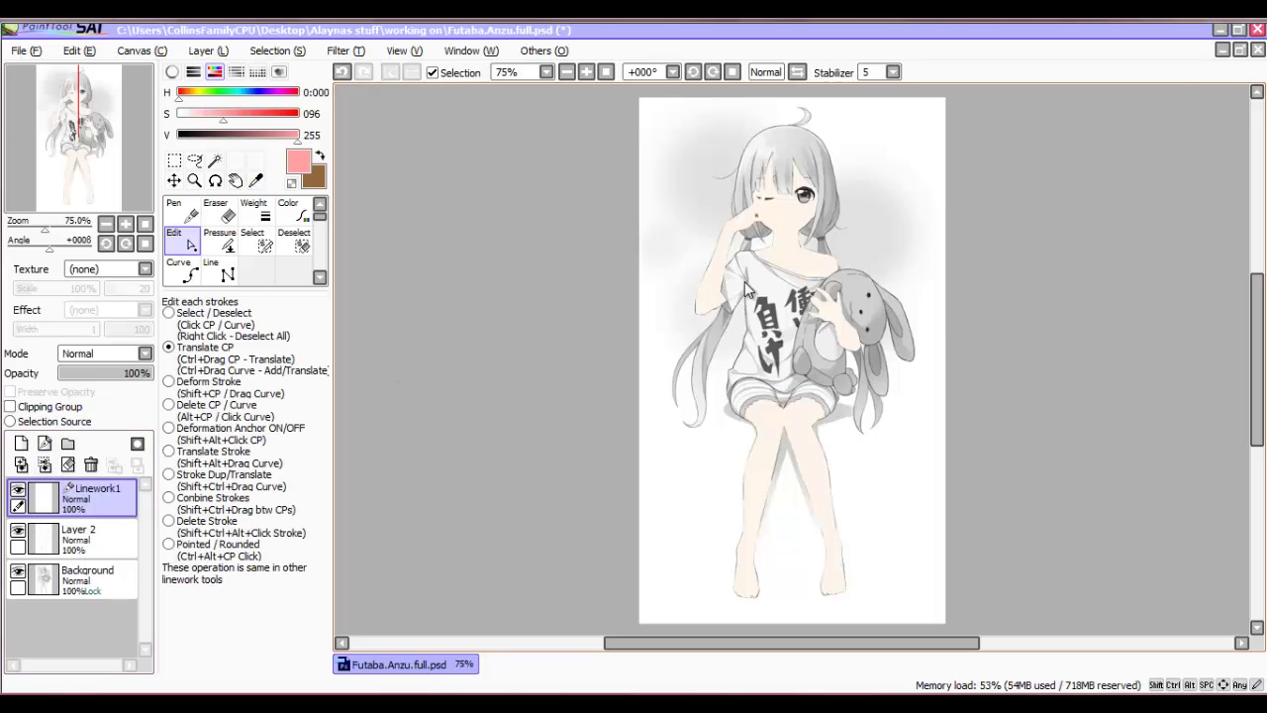
pyautogui.scroll(5, 801, 232)
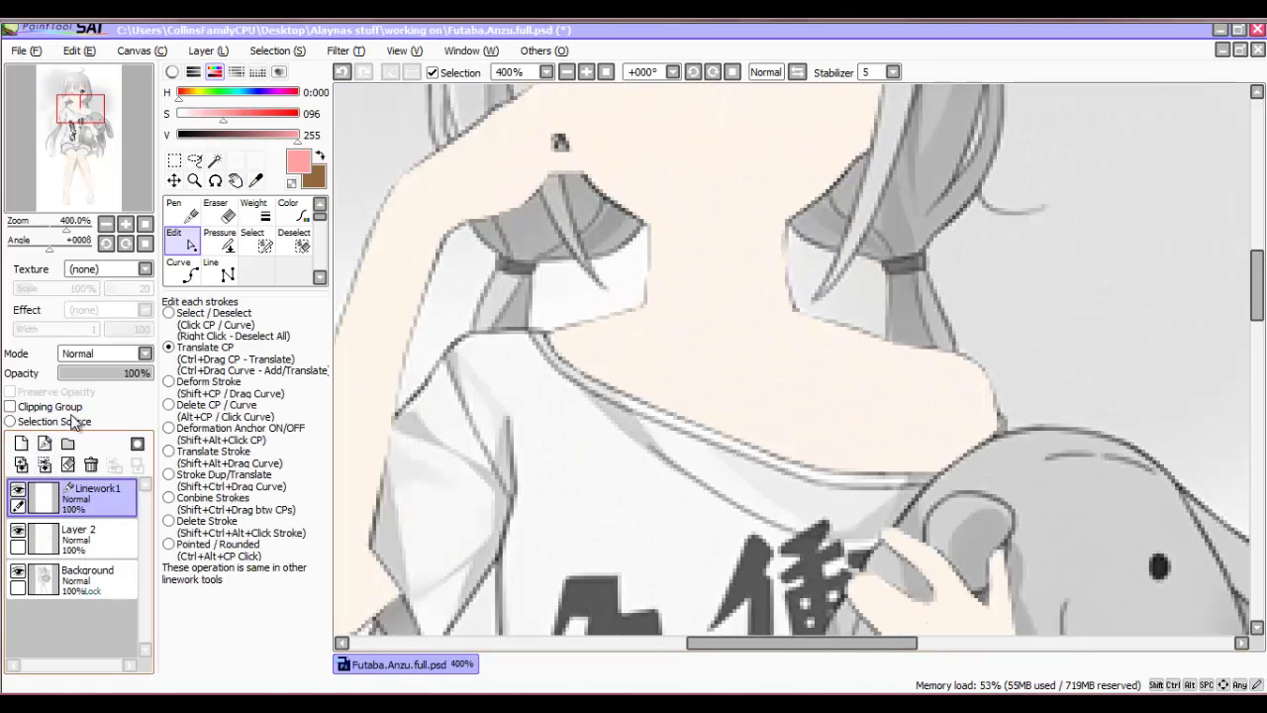
pyautogui.click(183, 273)
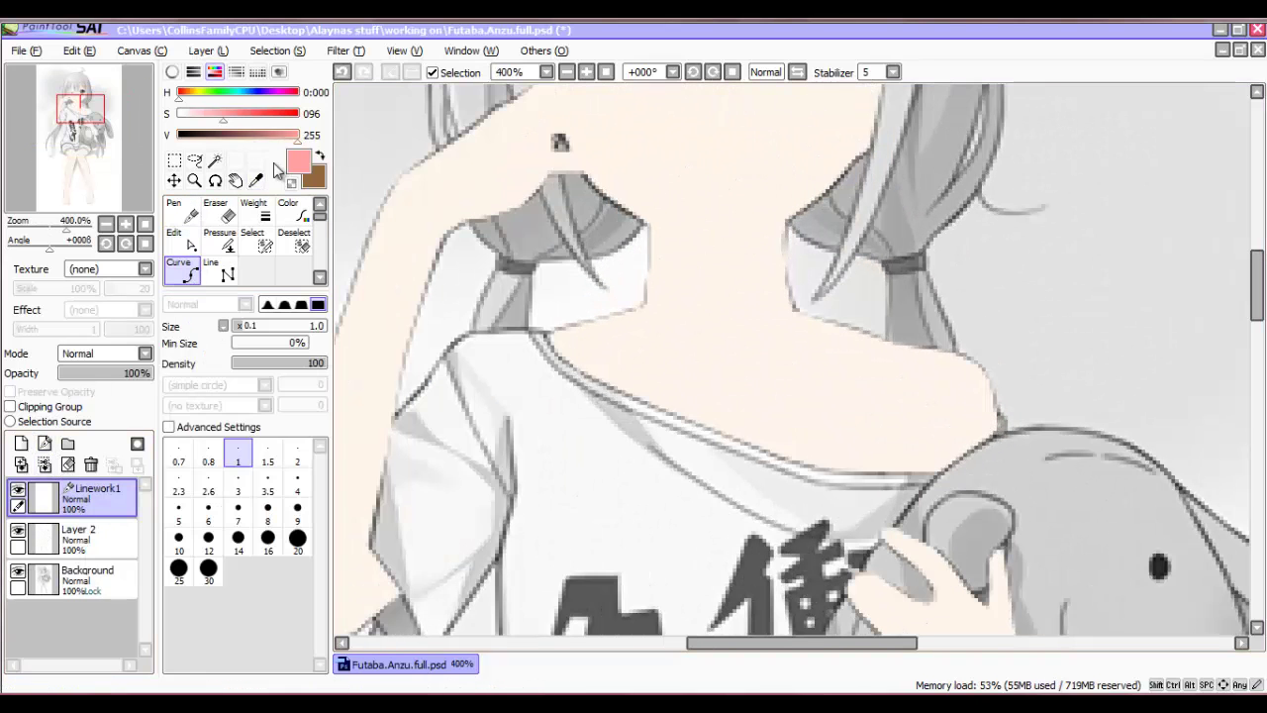
pyautogui.click(90, 464)
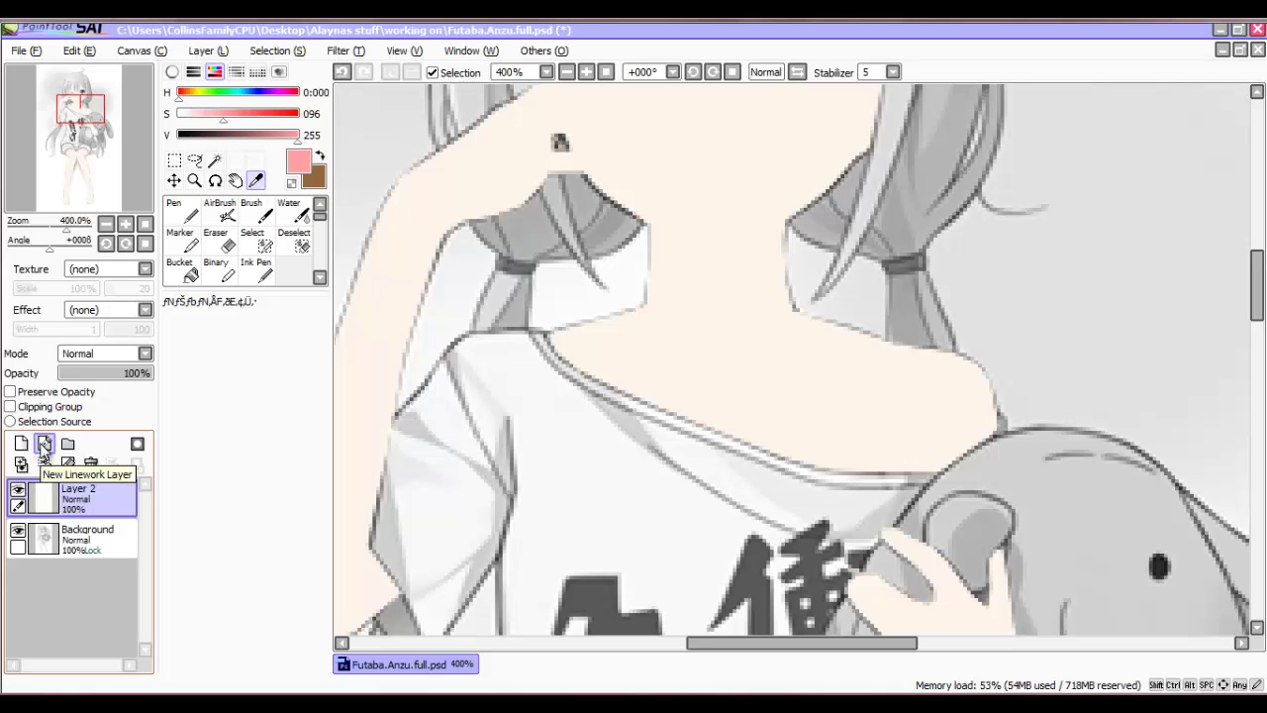
# Re-add a linework layer, sample the canvas skin tone, and adjust it to salmon orange (H 060, S 158).
pyautogui.click(44, 445)
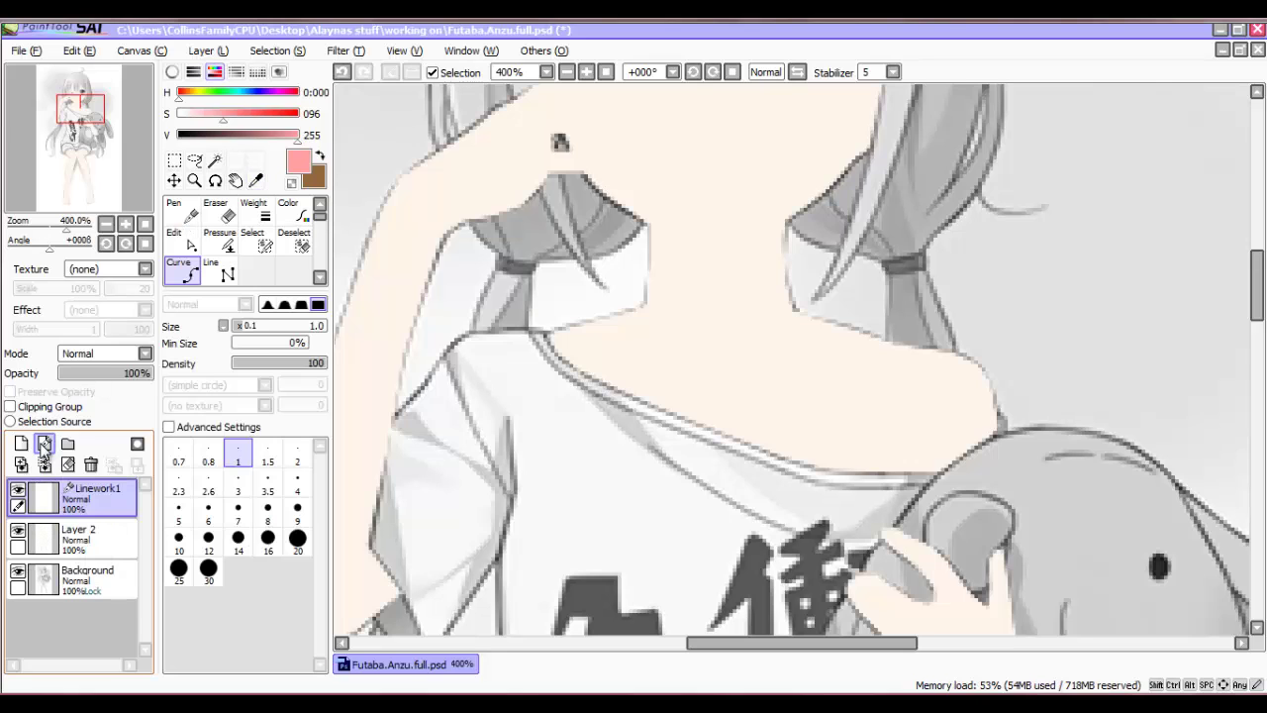
pyautogui.click(256, 181)
pyautogui.click(694, 146)
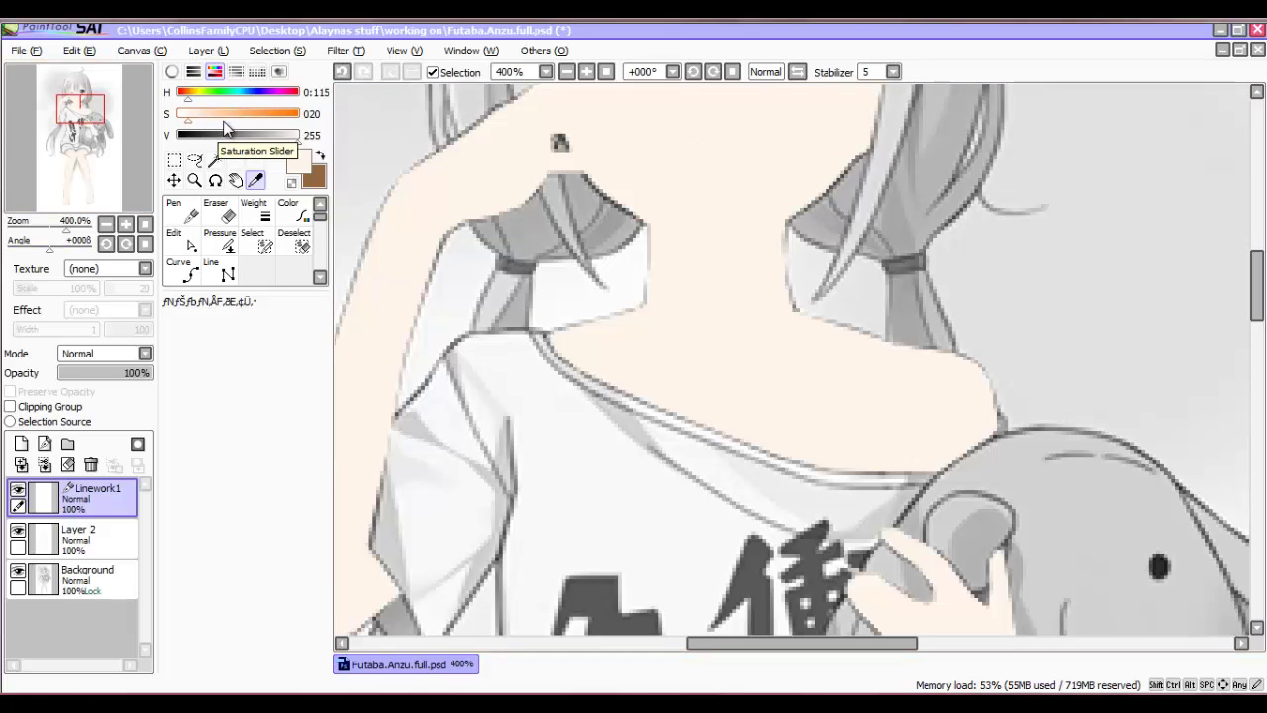
pyautogui.moveTo(226, 127); pyautogui.dragTo(266, 116)
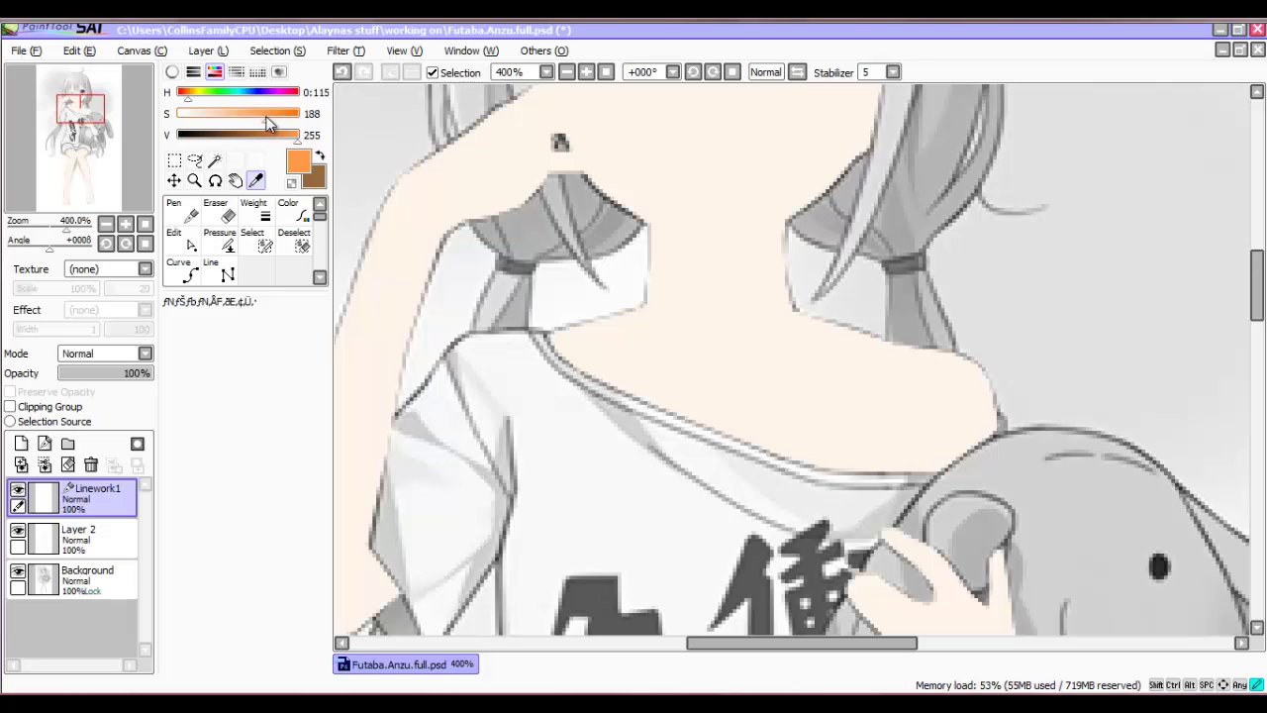
pyautogui.click(186, 102)
pyautogui.click(253, 115)
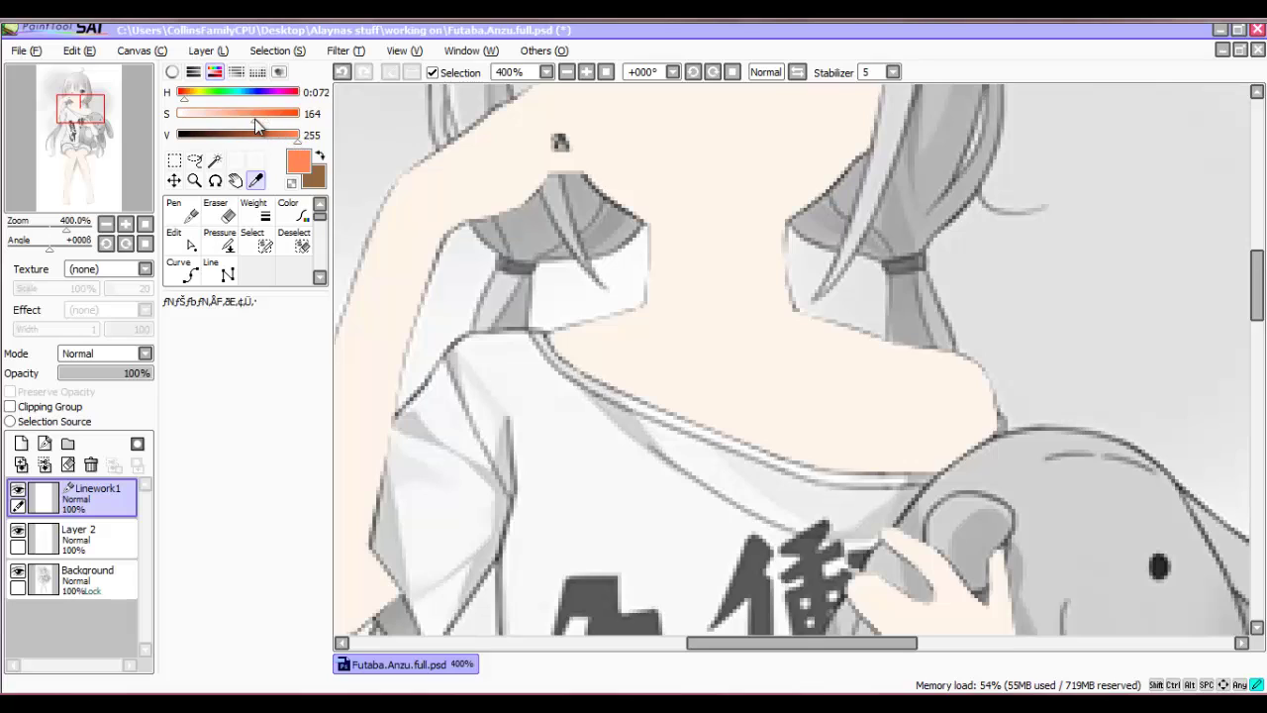
pyautogui.click(184, 102)
# Hide the skin layer and draw a curve along the chin from left to right jaw.
pyautogui.click(18, 532)
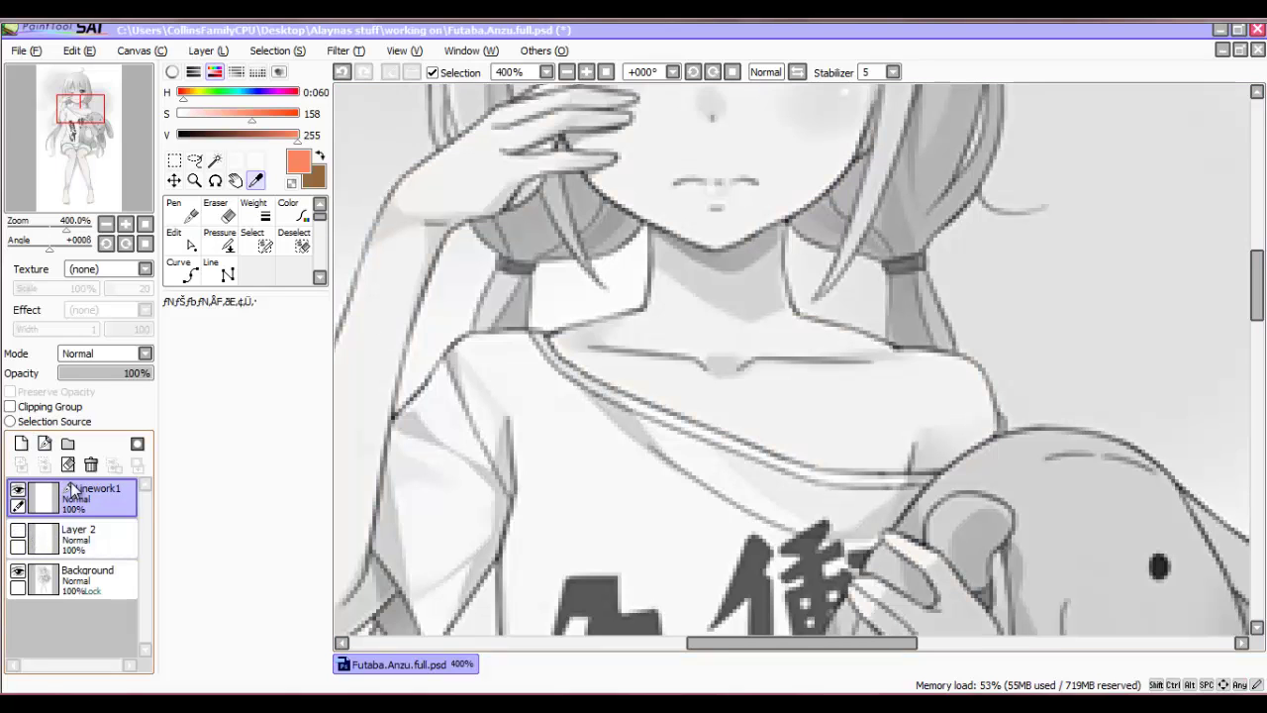
pyautogui.click(182, 269)
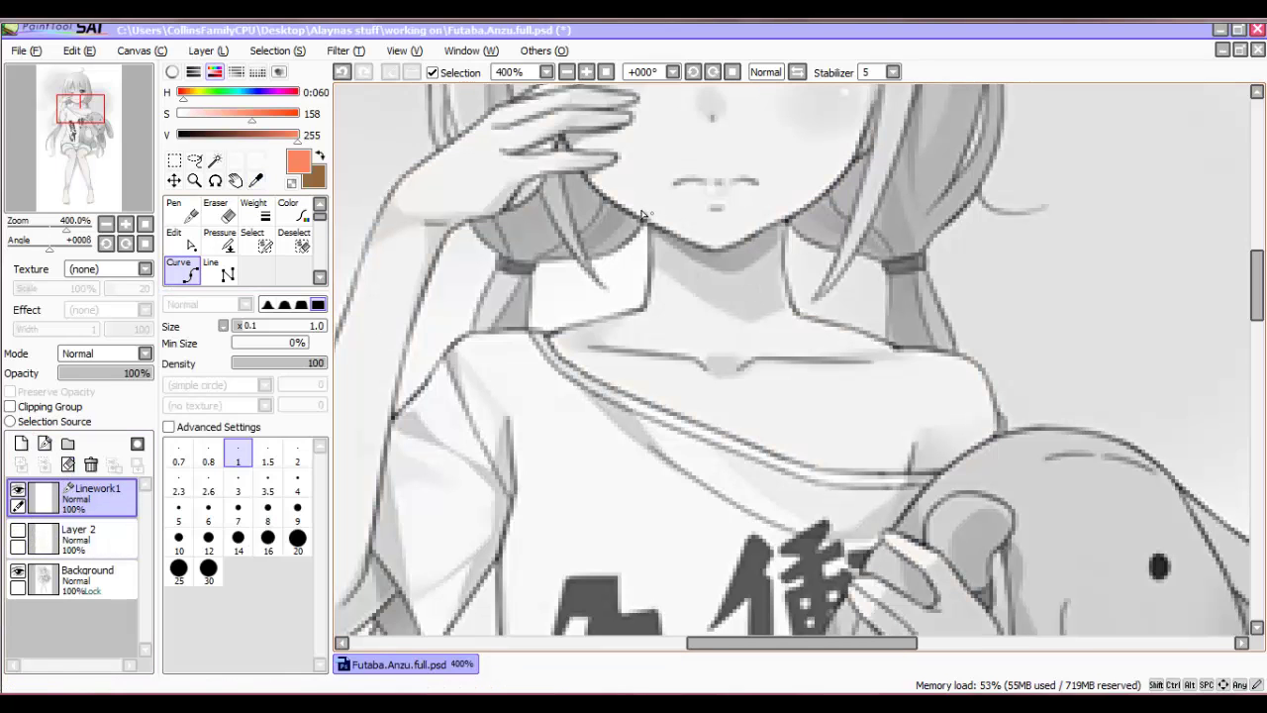
pyautogui.click(19, 533)
pyautogui.click(19, 532)
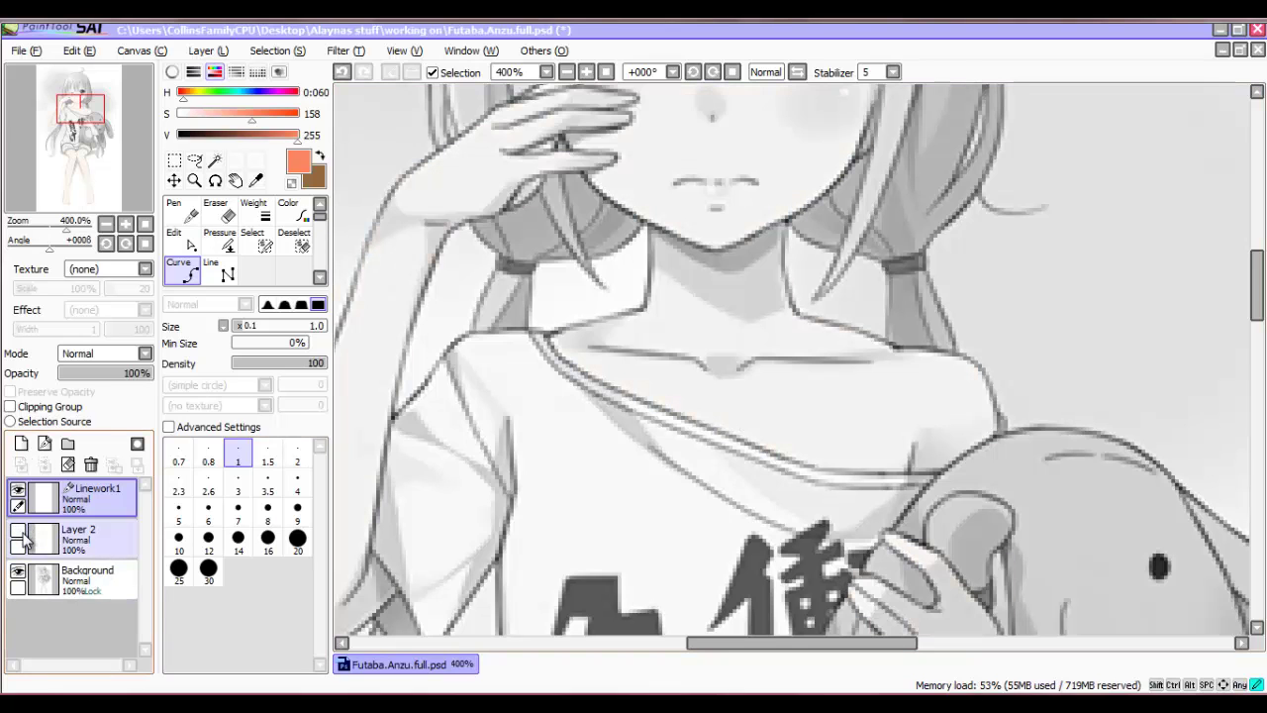
pyautogui.click(645, 224)
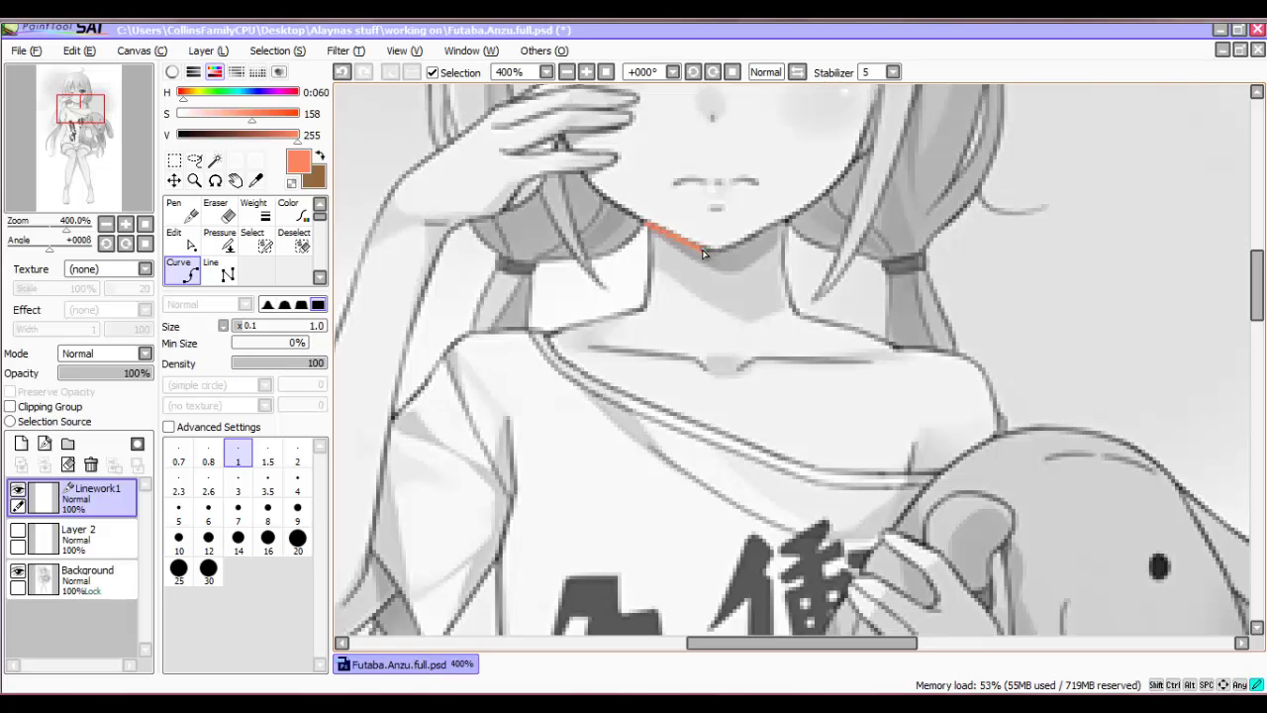
pyautogui.click(717, 254)
pyautogui.doubleClick(792, 218)
# Trace short curves at the collarbone and chest, undoing a stray stroke.
pyautogui.click(712, 374)
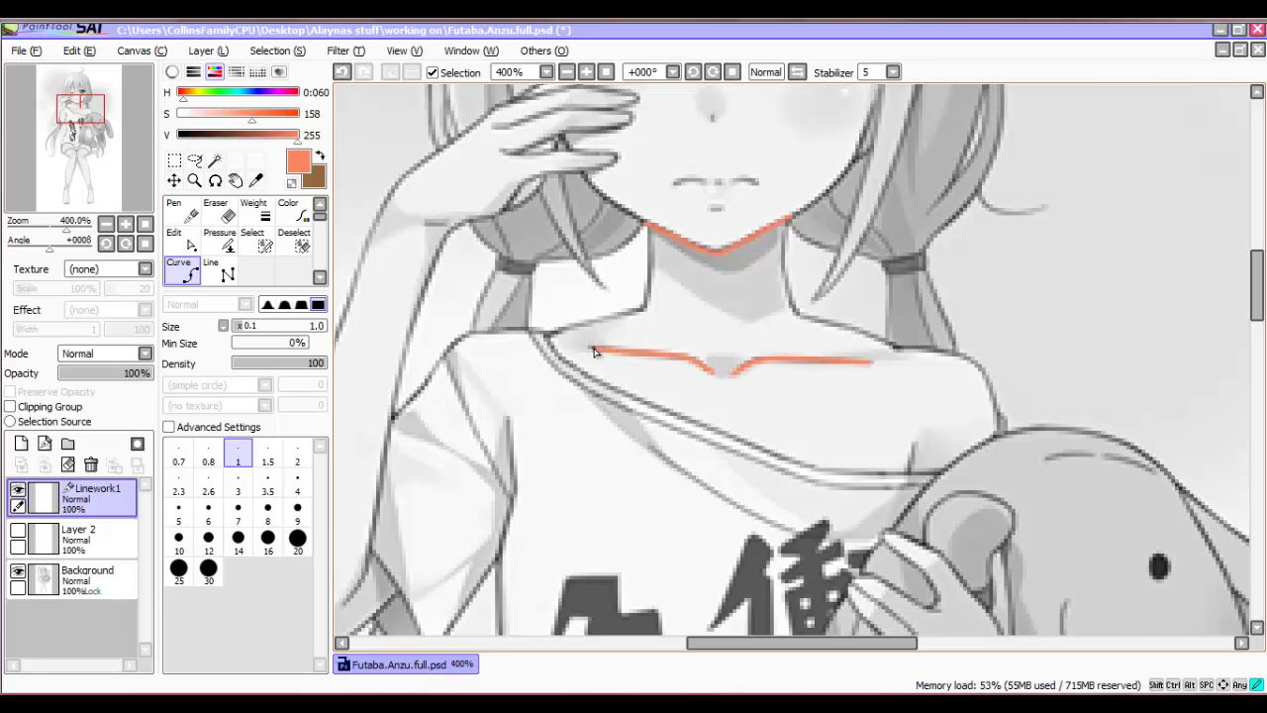
pyautogui.click(716, 391)
pyautogui.doubleClick(733, 391)
pyautogui.click(341, 72)
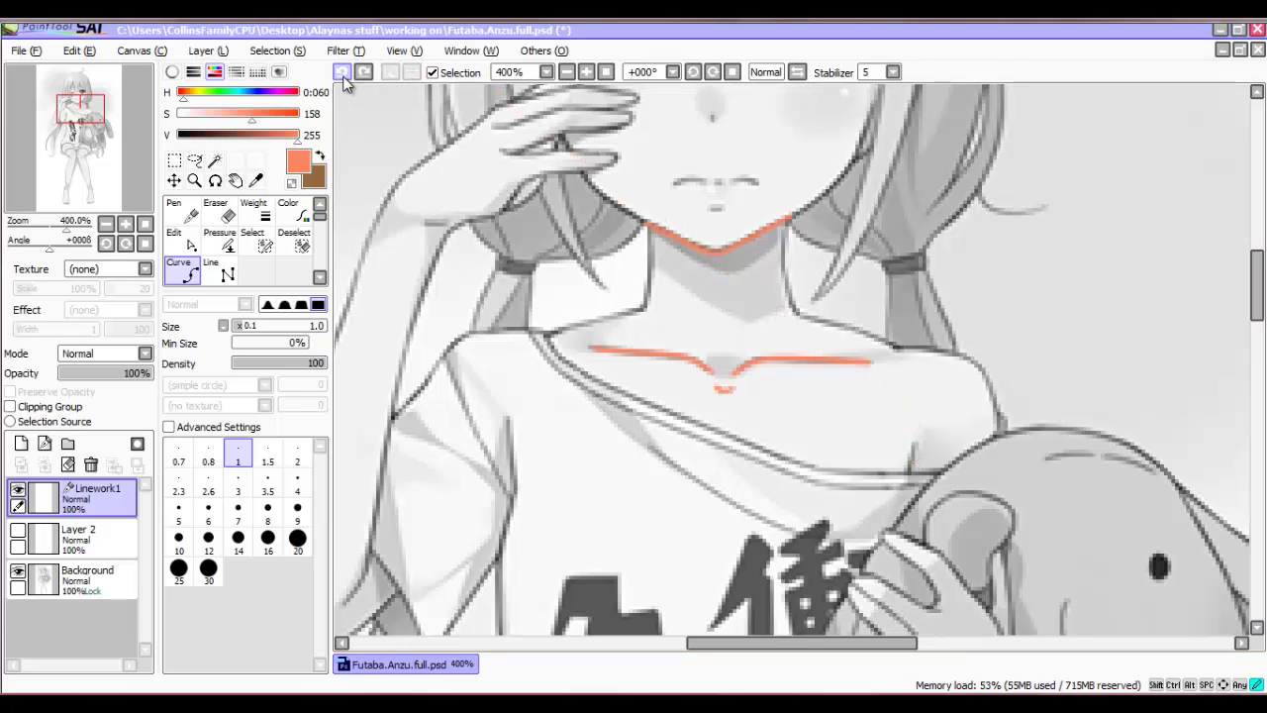
pyautogui.click(913, 445)
pyautogui.moveTo(802, 642); pyautogui.dragTo(765, 642)
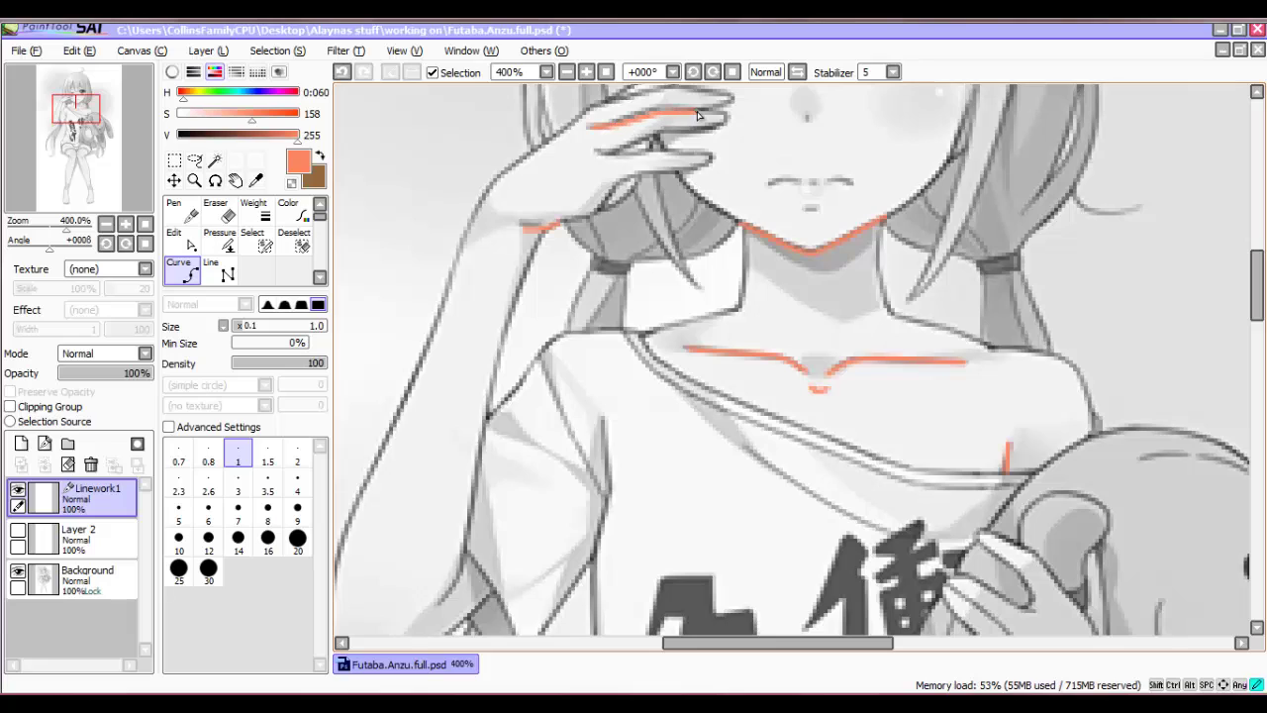
# Trace curves under the mouth and along the upper finger toward its tip.
pyautogui.click(769, 187)
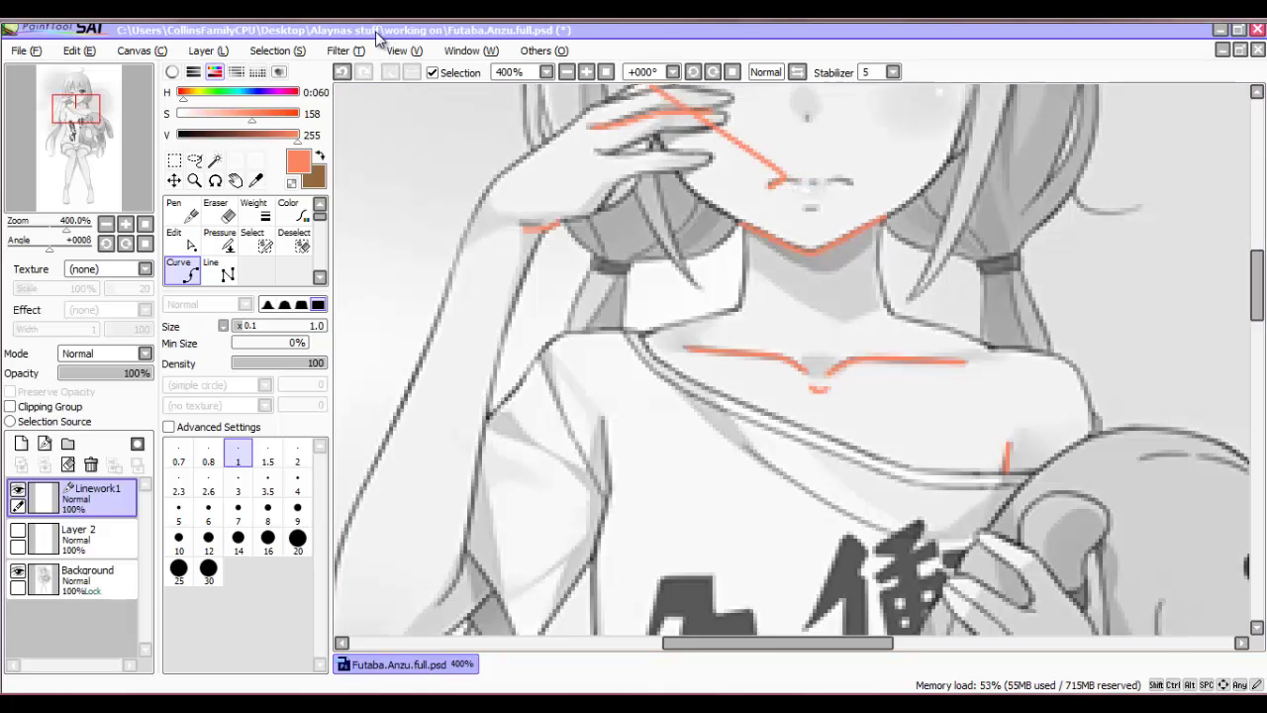
pyautogui.click(341, 71)
pyautogui.click(779, 182)
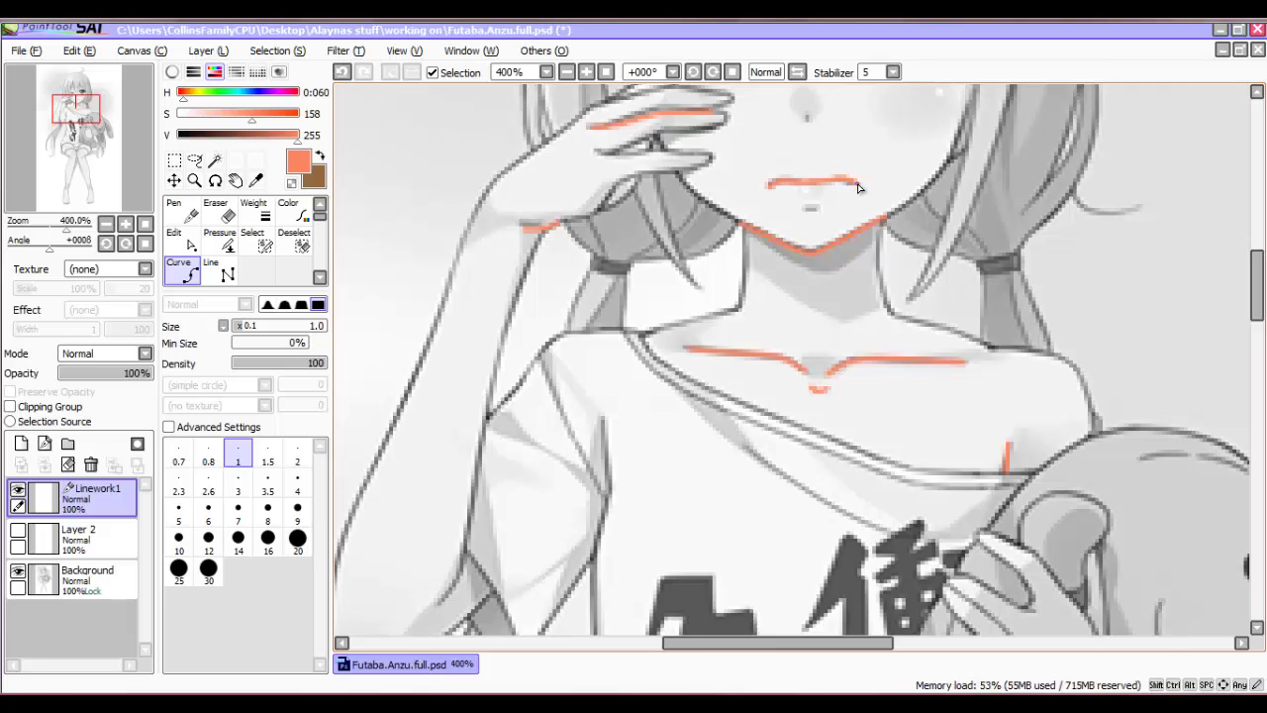
pyautogui.click(866, 238)
pyautogui.doubleClick(828, 207)
pyautogui.moveTo(1257, 300); pyautogui.dragTo(1257, 266)
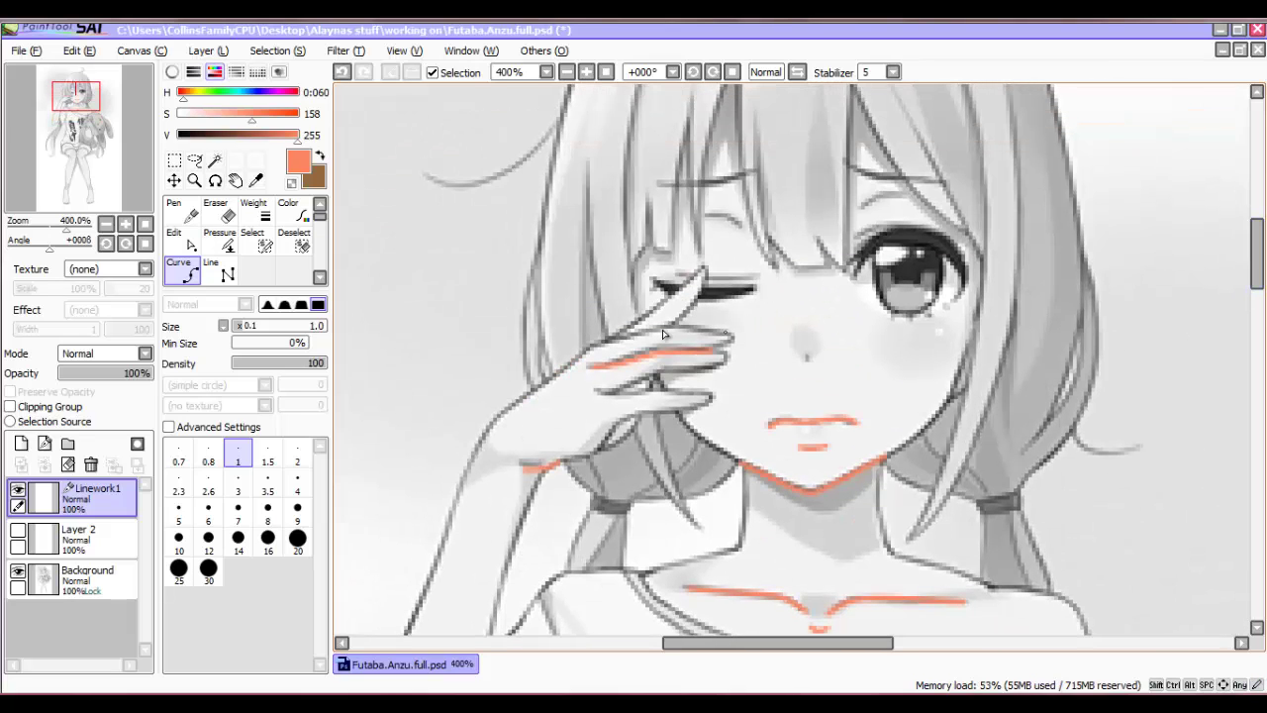
pyautogui.click(612, 342)
pyautogui.click(733, 336)
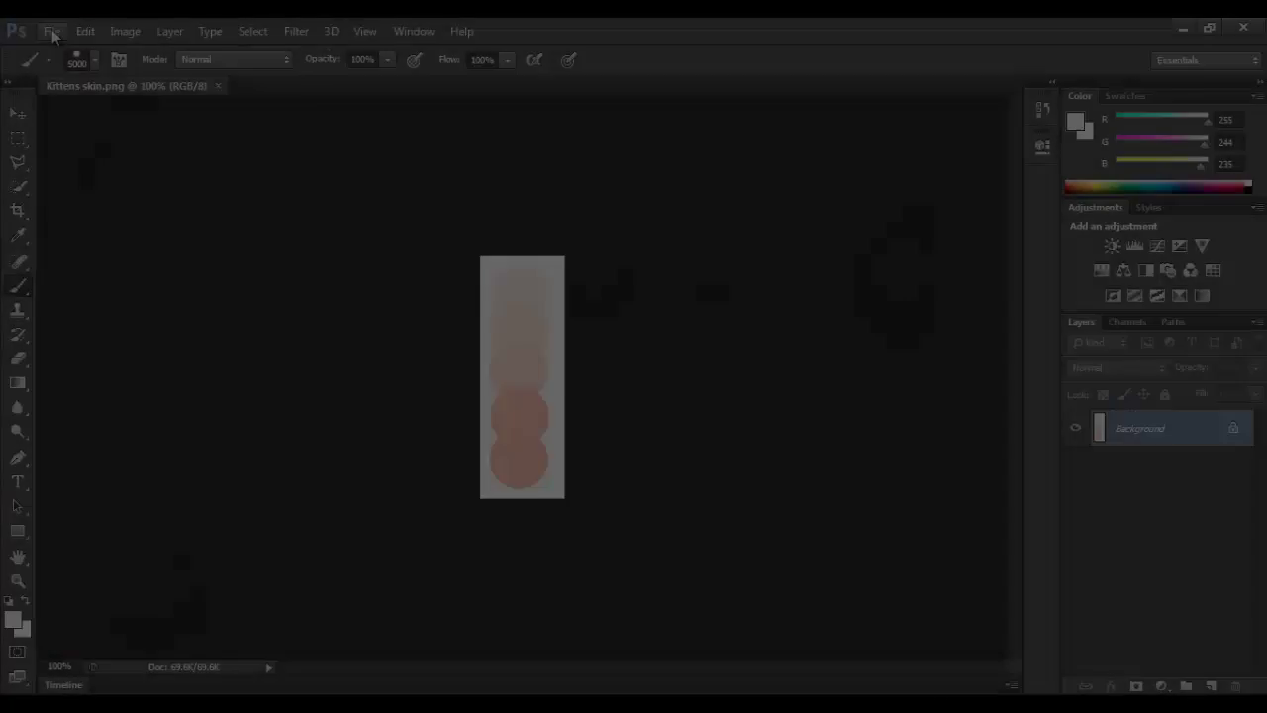
# Open Futaba.Anzu.full.psd in Photoshop and switch to the Lasso tool.
pyautogui.click(50, 31)
pyautogui.click(85, 69)
pyautogui.click(218, 203)
pyautogui.doubleClick(218, 203)
pyautogui.press('l')
# Load a selection from Layer 2, zoom to 200%, and add a new Layer 3.
pyautogui.click(1124, 465)
pyautogui.rightClick(475, 386)
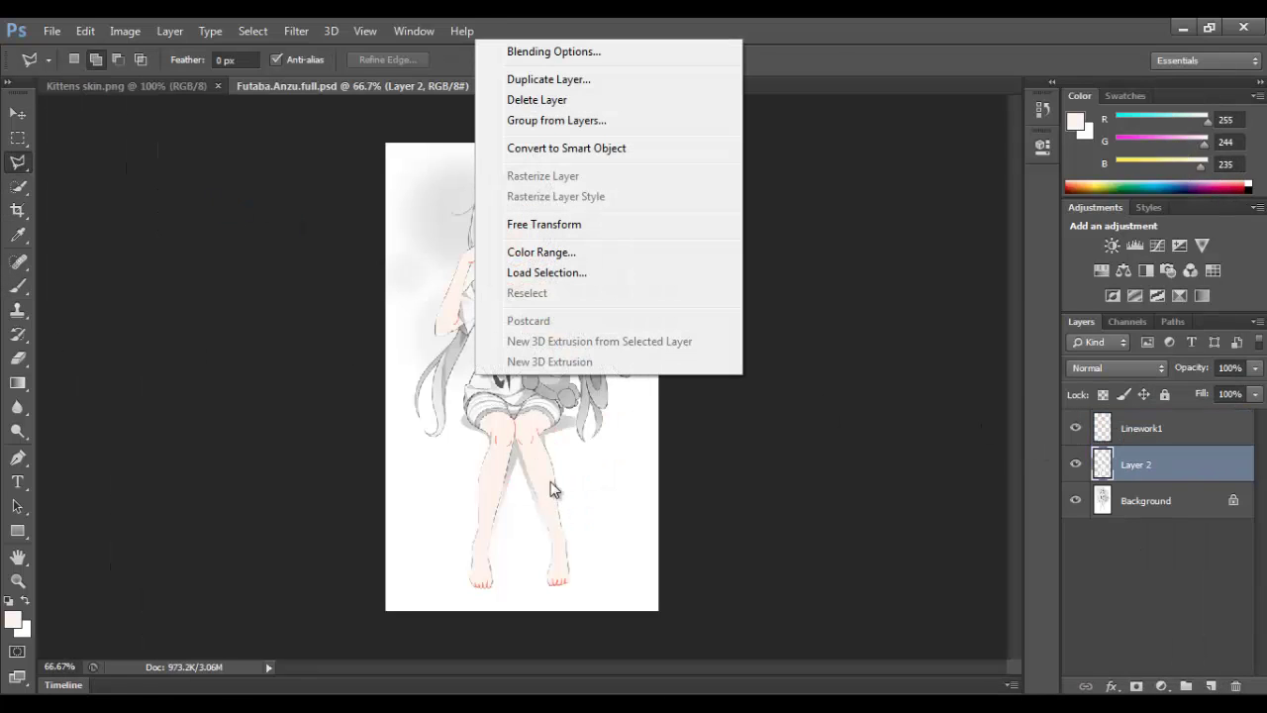
pyautogui.click(540, 273)
pyautogui.click(810, 205)
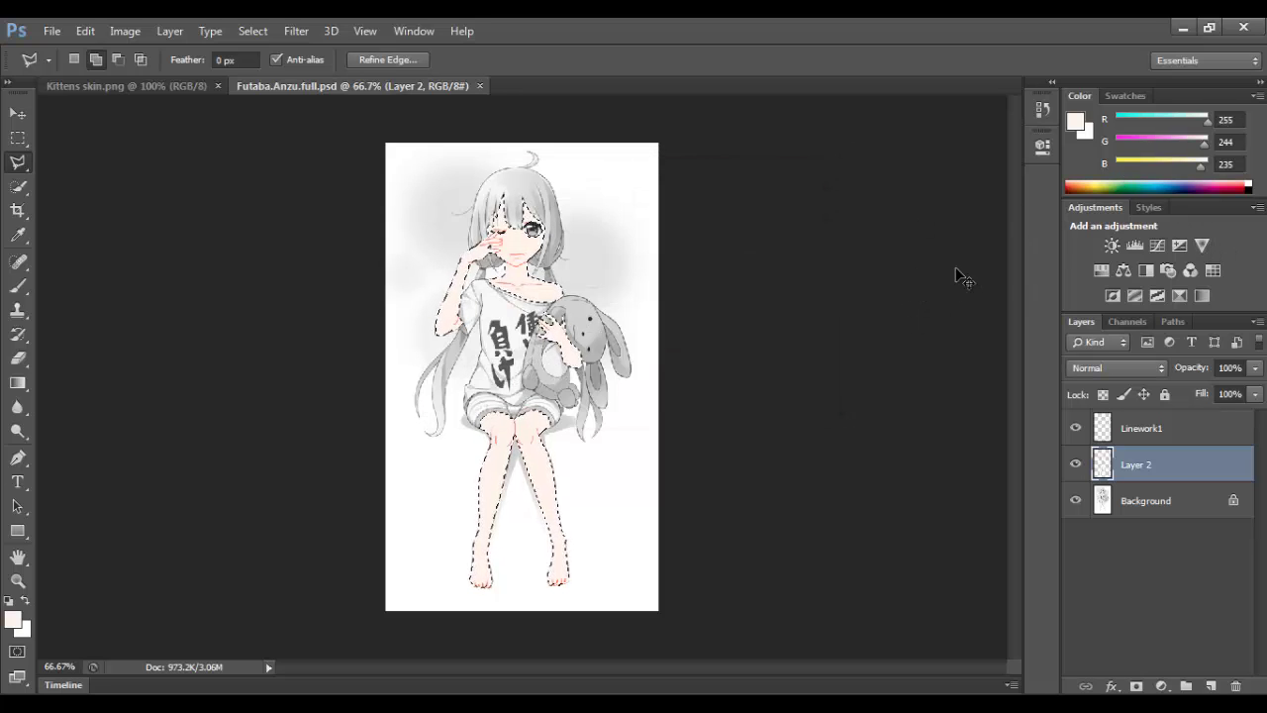
pyautogui.hotkey('ctrl', '+')
pyautogui.hotkey('ctrl', '+')
pyautogui.click(1210, 685)
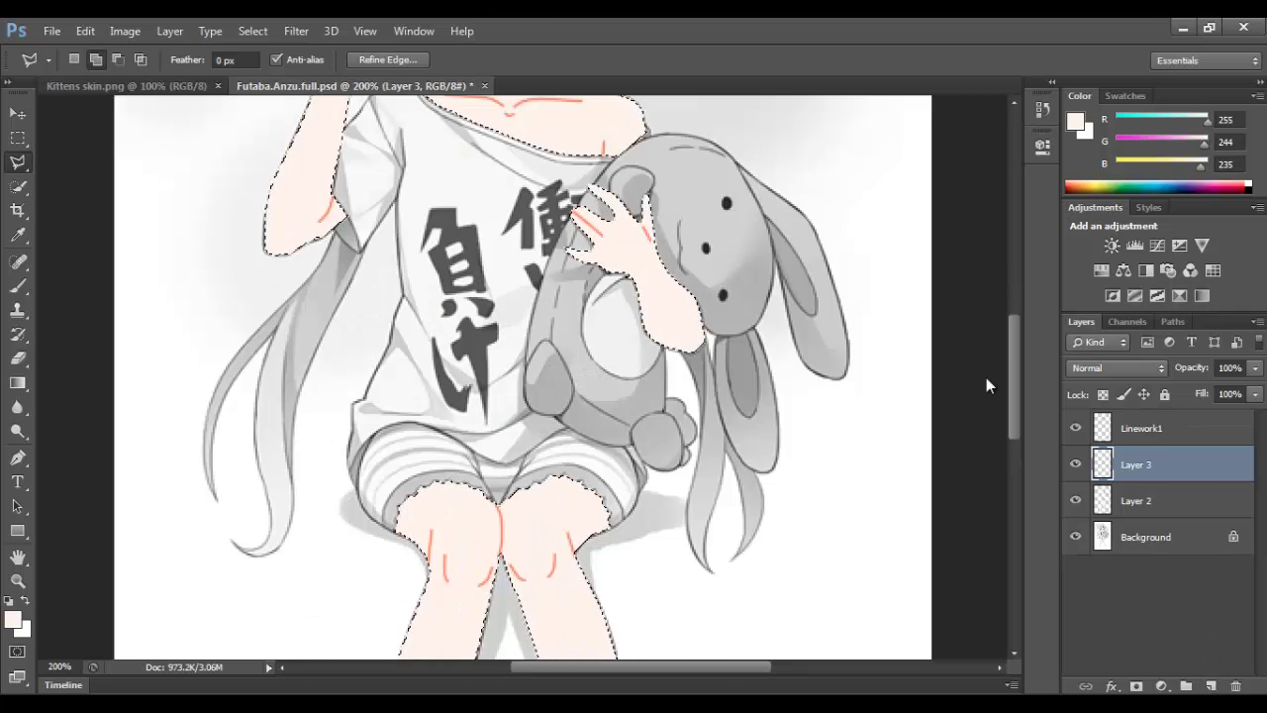
# Bring up the Kittens skin.png document and reorder the two document tabs.
pyautogui.click(172, 81)
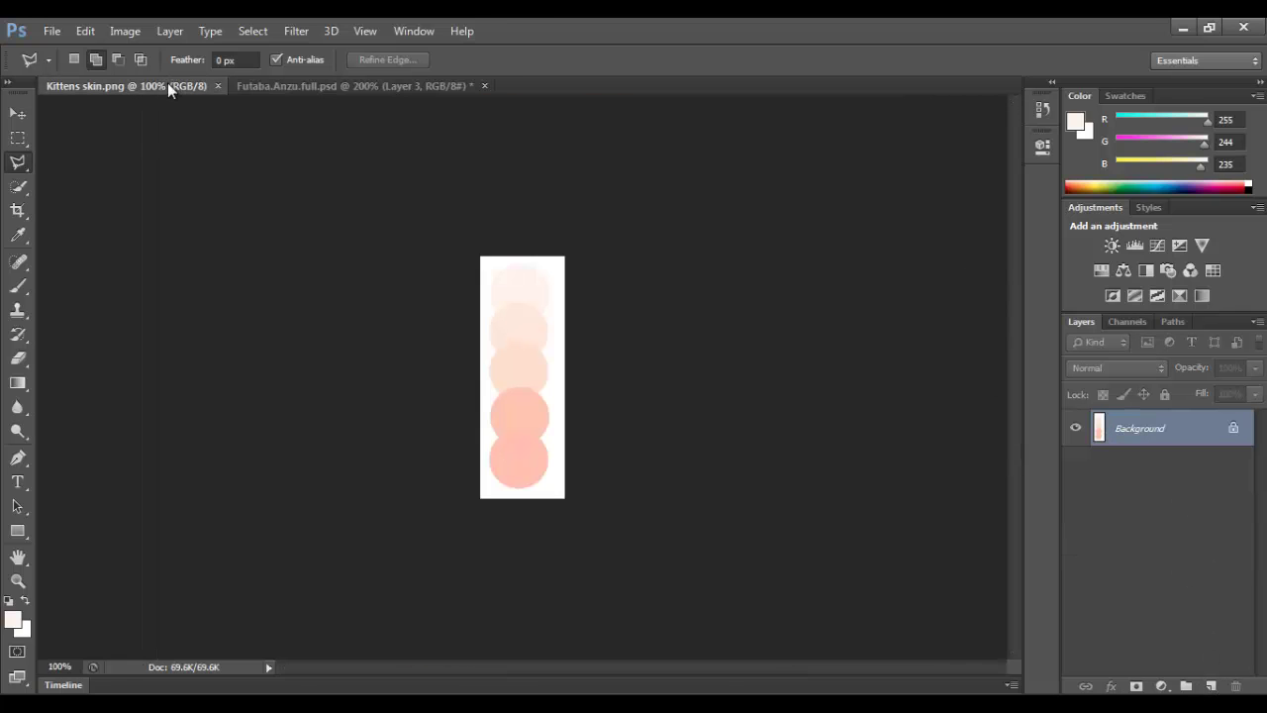
pyautogui.moveTo(116, 90); pyautogui.dragTo(570, 87)
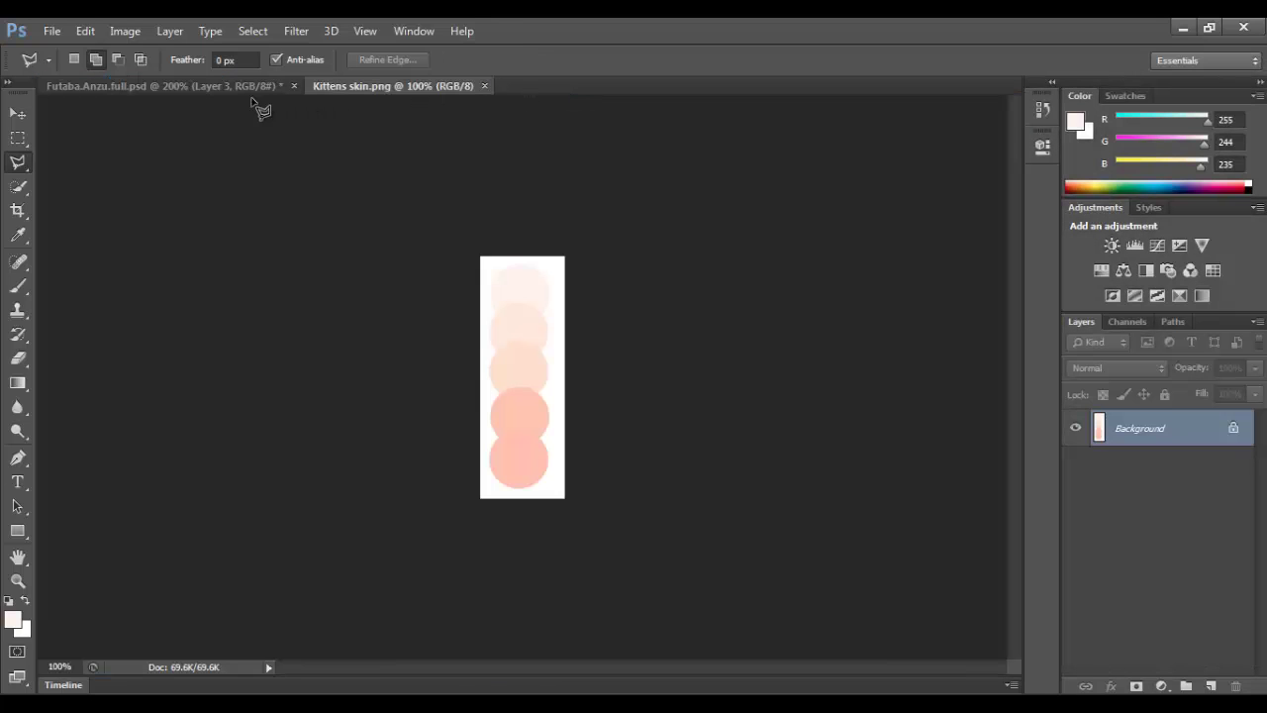
pyautogui.click(18, 186)
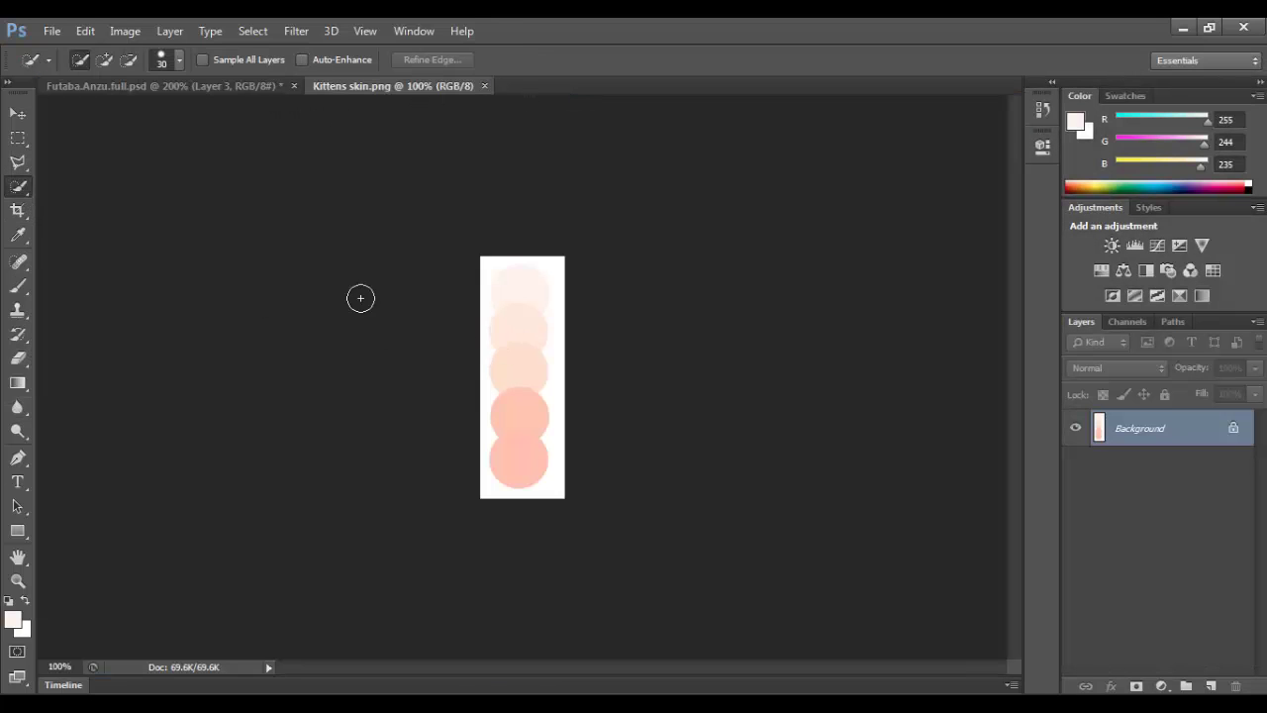
# Sample a pale skin tone and set a 32 px brush with 0% hardness.
pyautogui.click(17, 235)
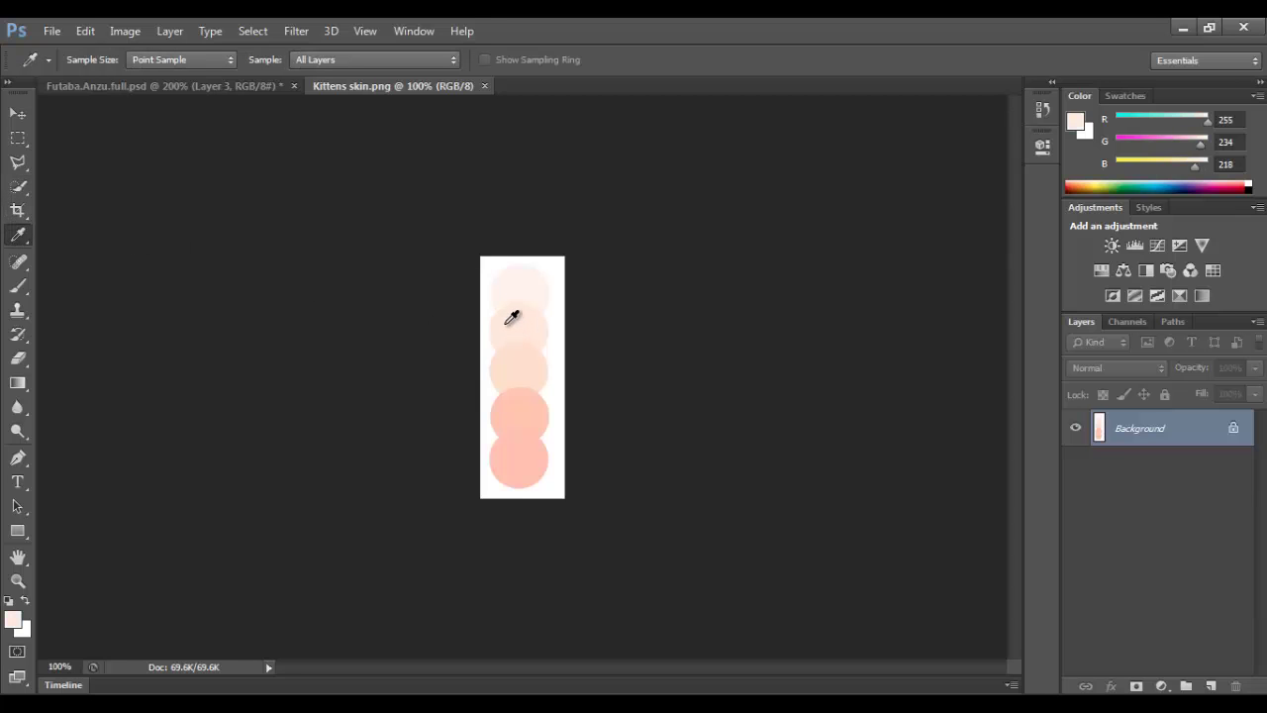
pyautogui.click(174, 86)
pyautogui.press('b')
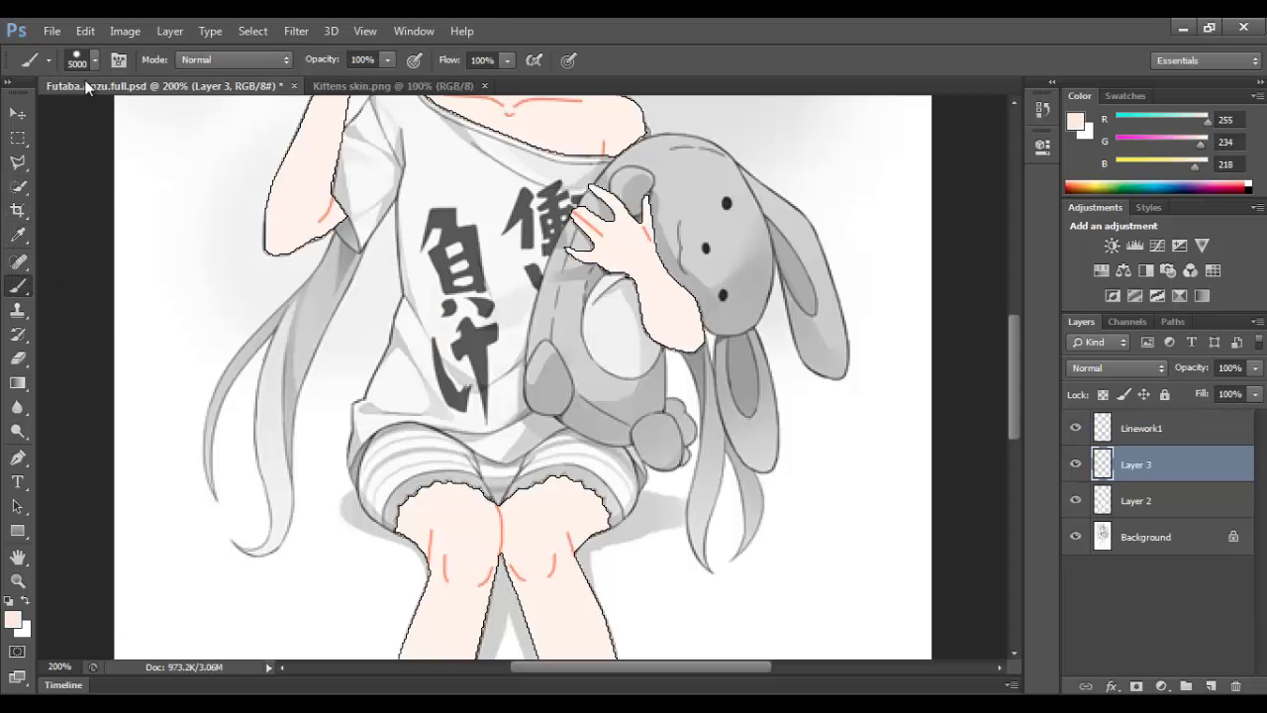
pyautogui.click(84, 61)
pyautogui.moveTo(61, 164); pyautogui.dragTo(30, 162)
pyautogui.click(56, 118)
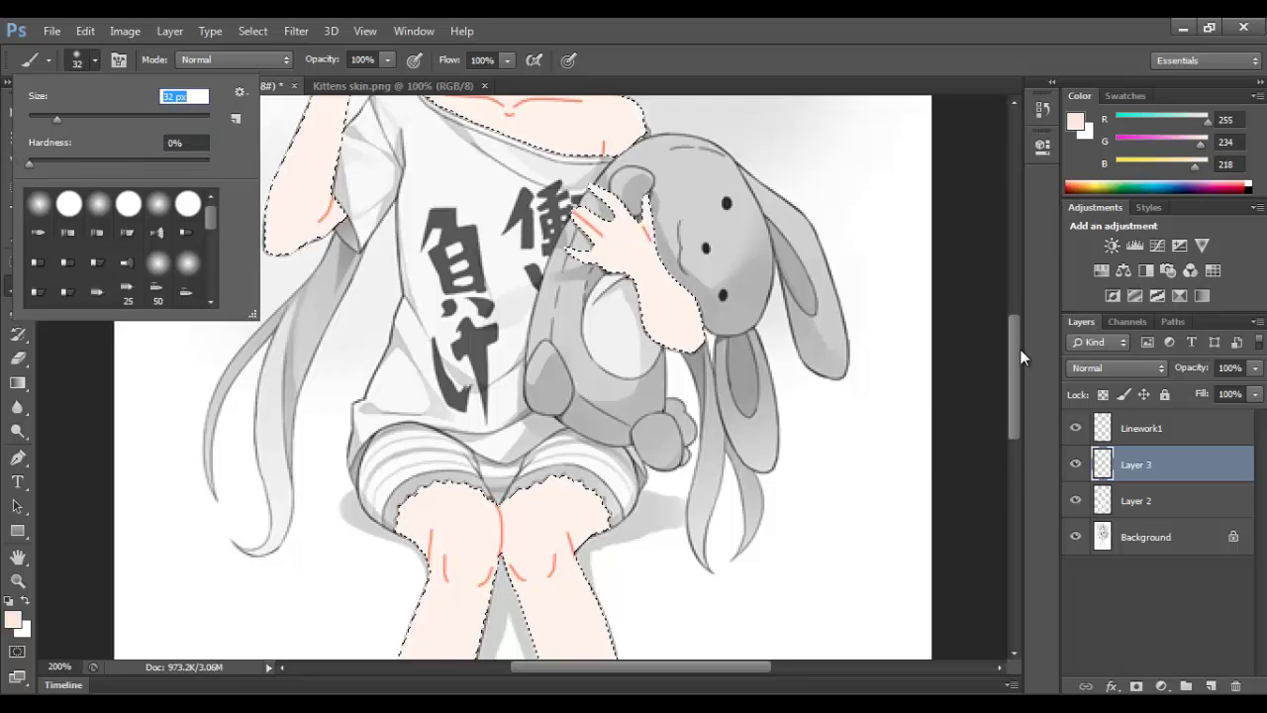
# Paint soft shading on the knees, legs and chest collar inside the selection.
pyautogui.moveTo(1017, 350); pyautogui.dragTo(1029, 408)
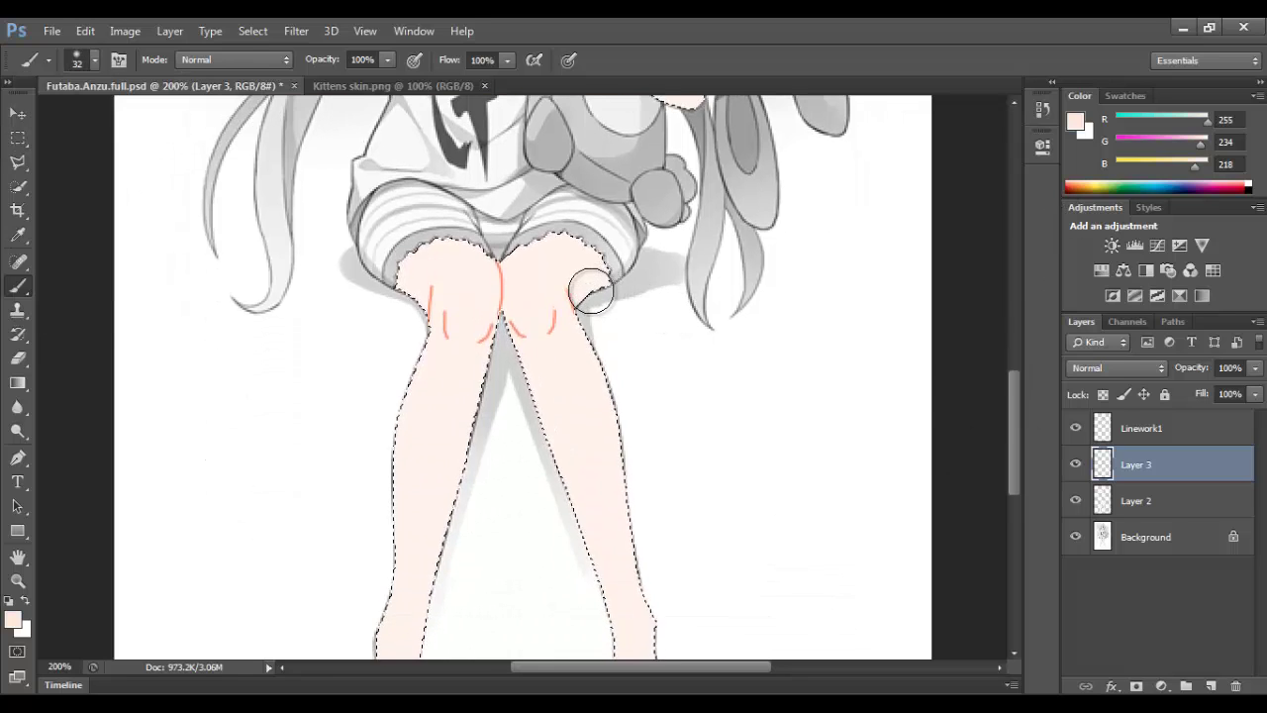
pyautogui.moveTo(609, 317); pyautogui.dragTo(580, 283)
pyautogui.moveTo(388, 312)
pyautogui.mouseDown()
pyautogui.moveTo(389, 355)
pyautogui.moveTo(404, 302)
pyautogui.moveTo(394, 281)
pyautogui.moveTo(408, 292)
pyautogui.moveTo(391, 326)
pyautogui.mouseUp()
pyautogui.moveTo(610, 258); pyautogui.dragTo(580, 274)
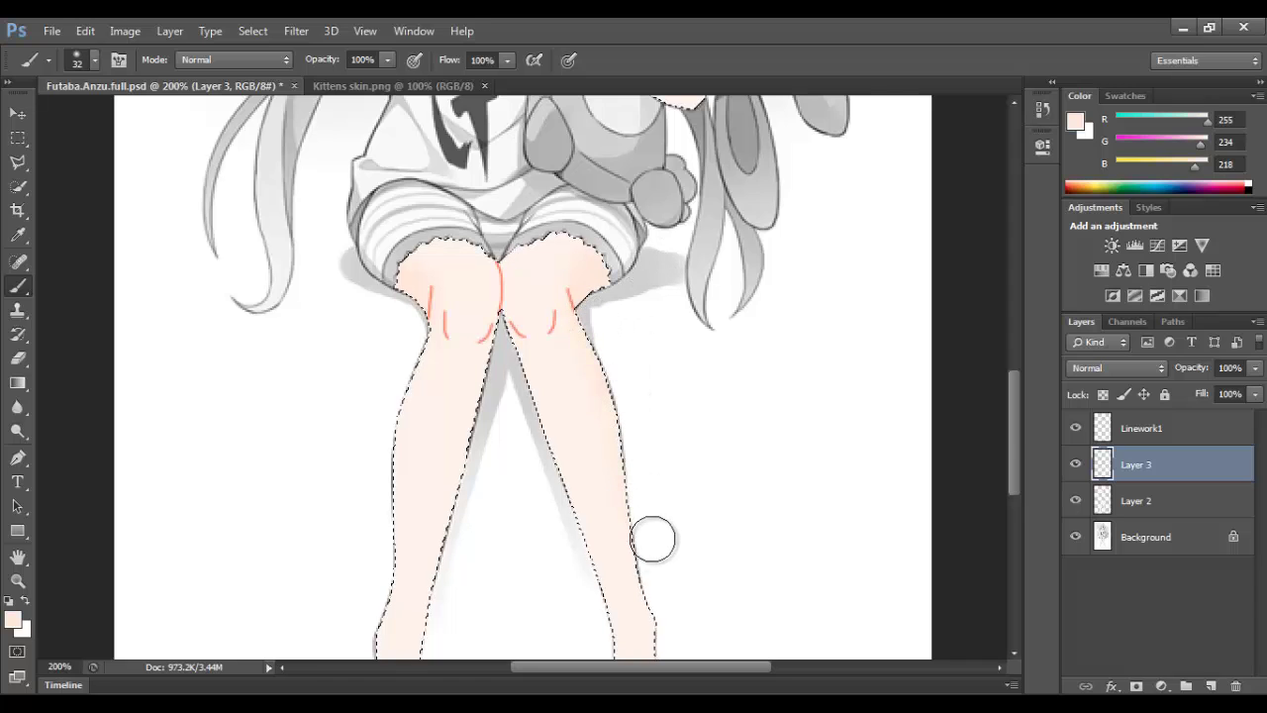
pyautogui.hotkey('ctrl', 'd')
pyautogui.moveTo(1016, 442); pyautogui.dragTo(1017, 475)
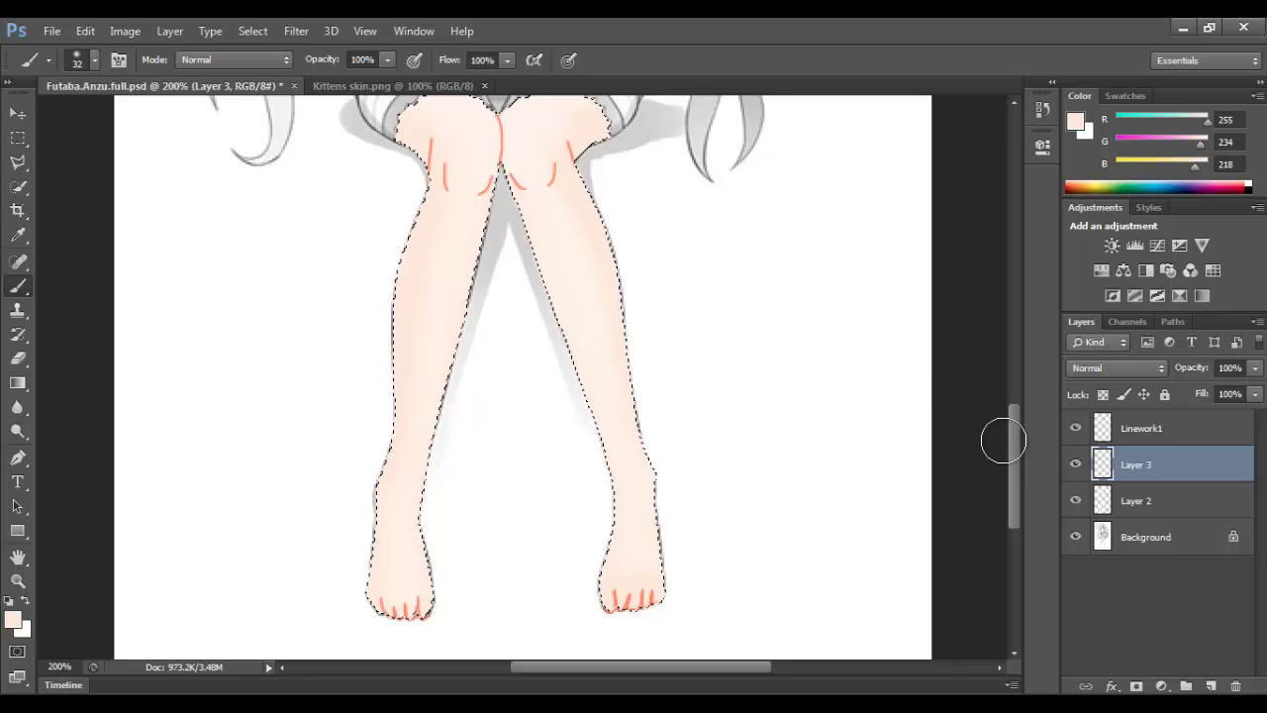
pyautogui.moveTo(1011, 439); pyautogui.dragTo(1011, 387)
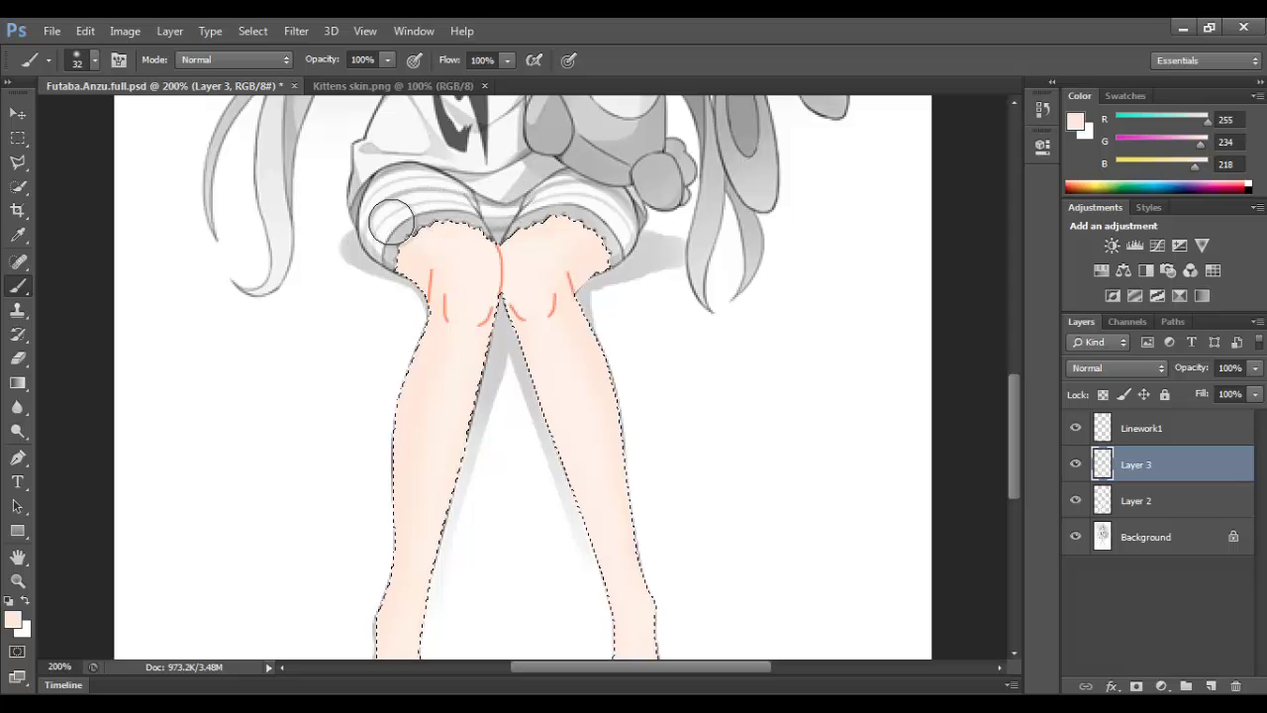
pyautogui.moveTo(1023, 415); pyautogui.dragTo(1015, 341)
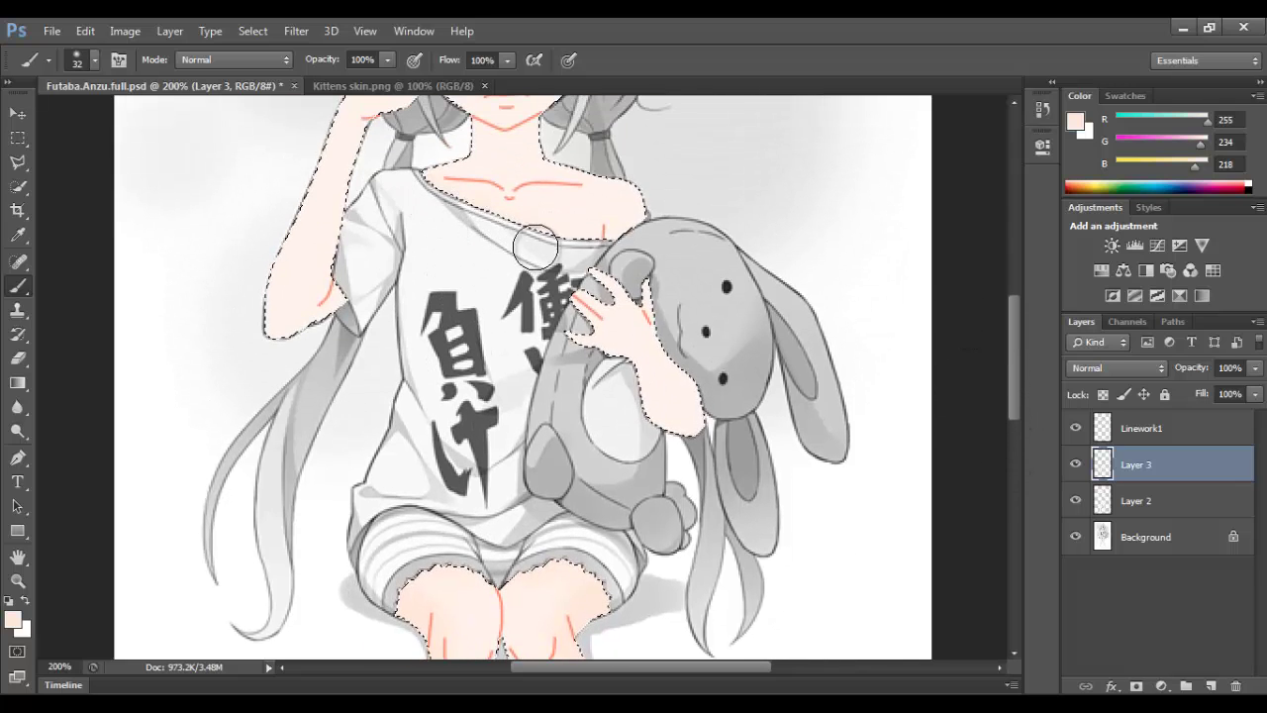
pyautogui.moveTo(602, 248)
pyautogui.mouseDown()
pyautogui.moveTo(686, 165)
pyautogui.moveTo(634, 150)
pyautogui.moveTo(659, 178)
pyautogui.moveTo(605, 223)
pyautogui.mouseUp()
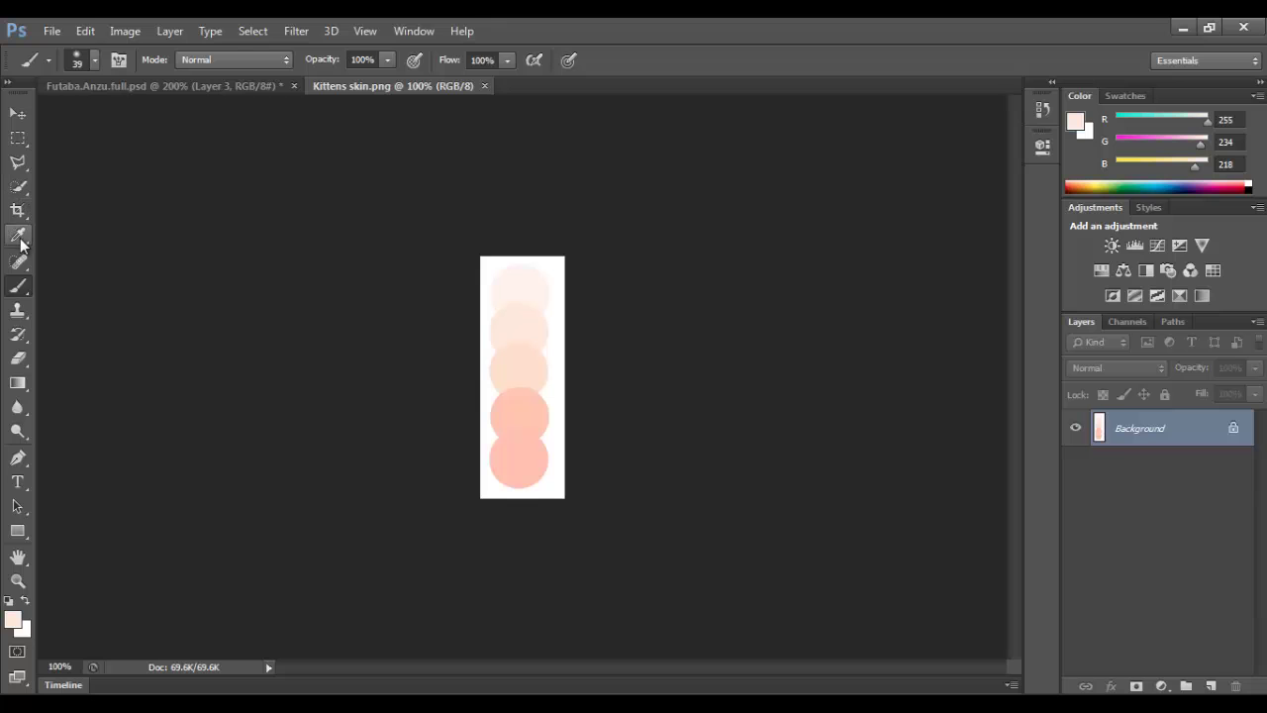
pyautogui.click(19, 236)
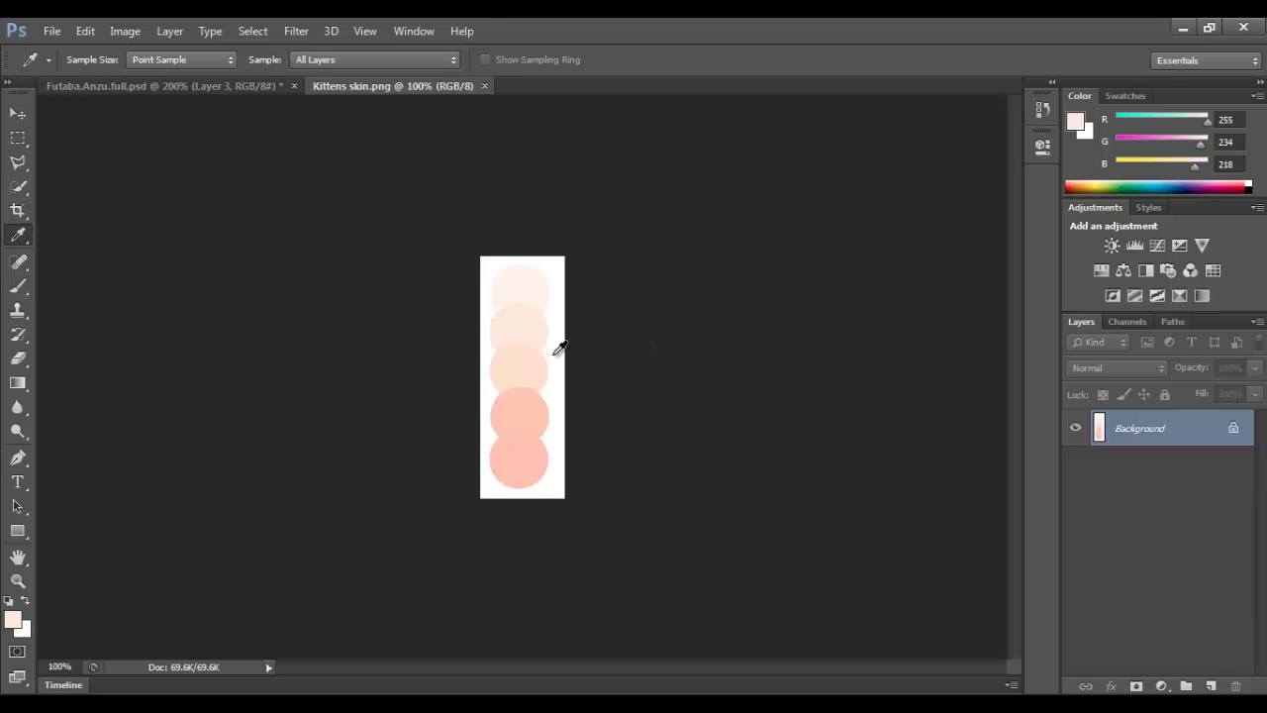
# On a new layer, brush peach shading at 28 px around the neck and collarbone.
pyautogui.click(236, 88)
pyautogui.press('b')
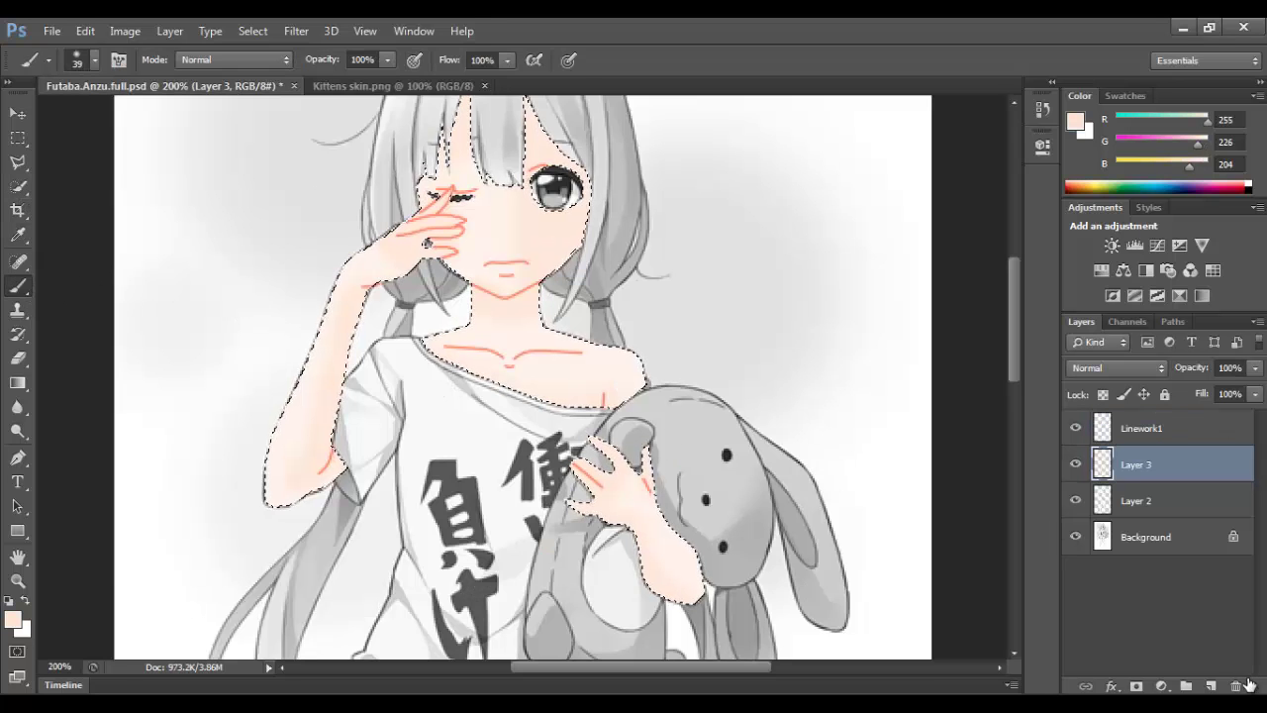
pyautogui.click(1214, 686)
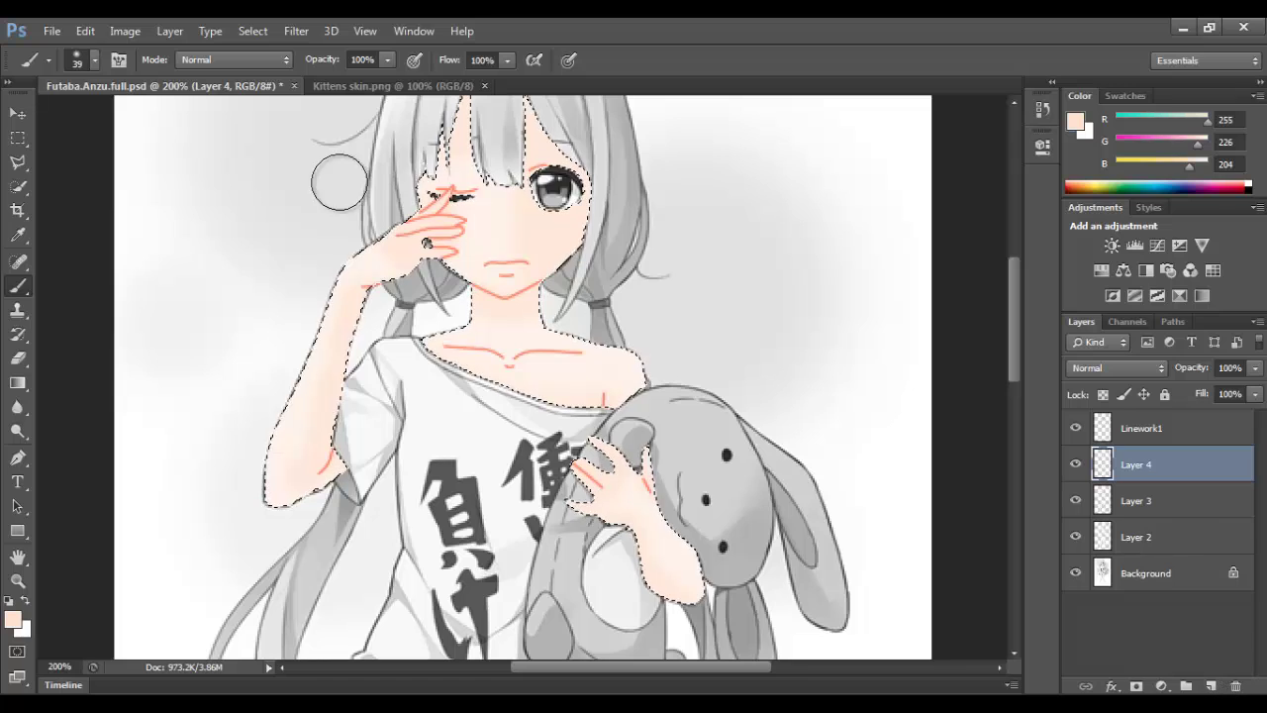
pyautogui.click(95, 61)
pyautogui.moveTo(59, 119); pyautogui.dragTo(52, 119)
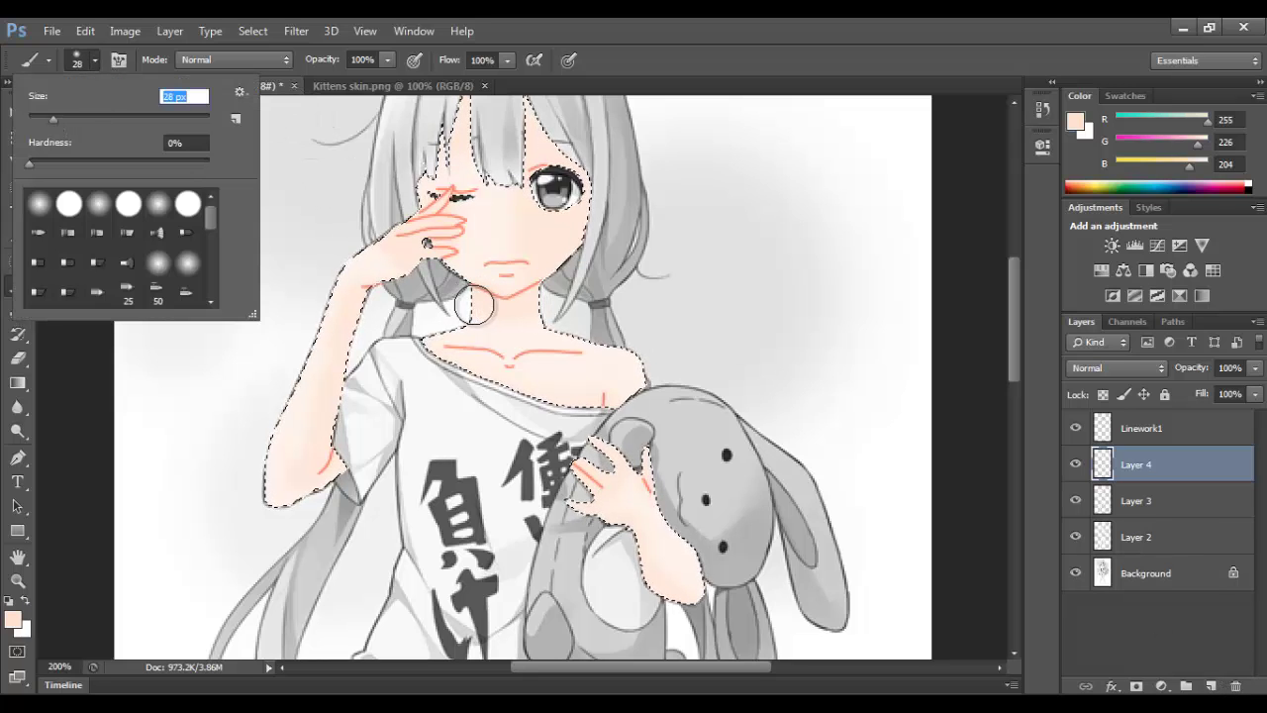
pyautogui.click(476, 308)
pyautogui.moveTo(540, 294)
pyautogui.mouseDown()
pyautogui.moveTo(687, 390)
pyautogui.moveTo(459, 351)
pyautogui.moveTo(456, 368)
pyautogui.mouseUp()
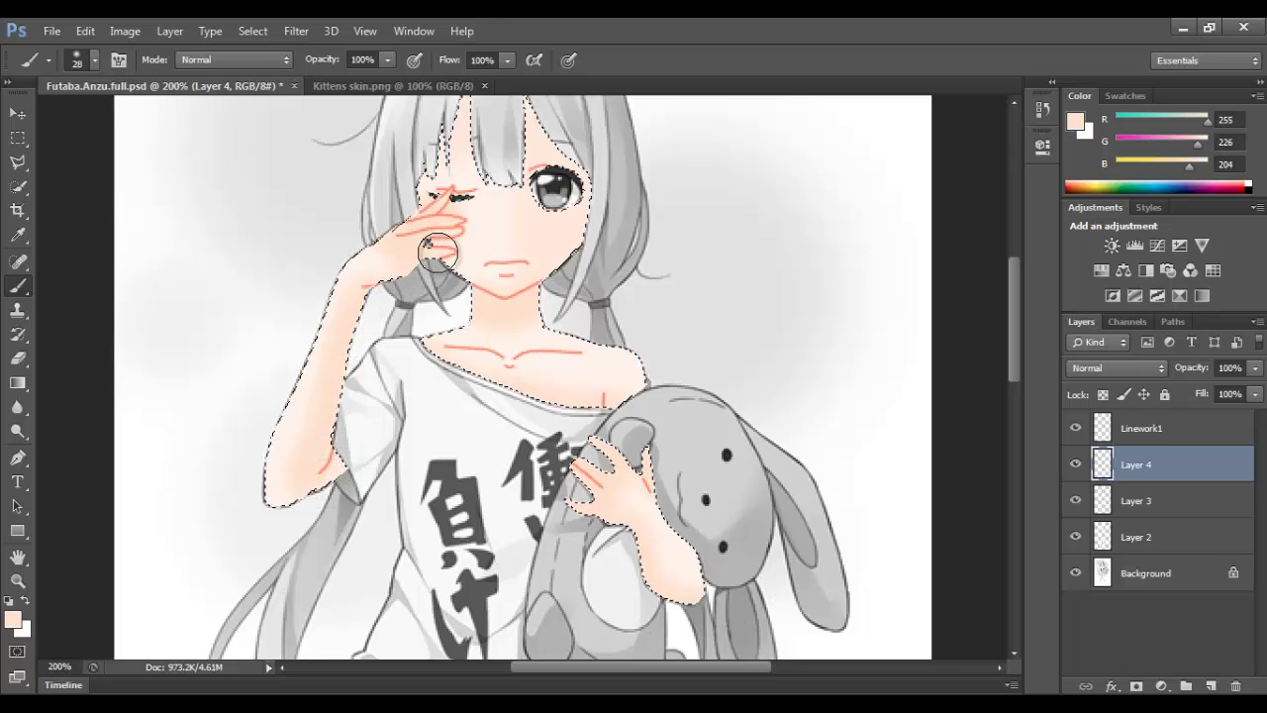
# Enlarge the brush to 43 px to shade the forehead, then shrink it to about 15 px.
pyautogui.click(97, 65)
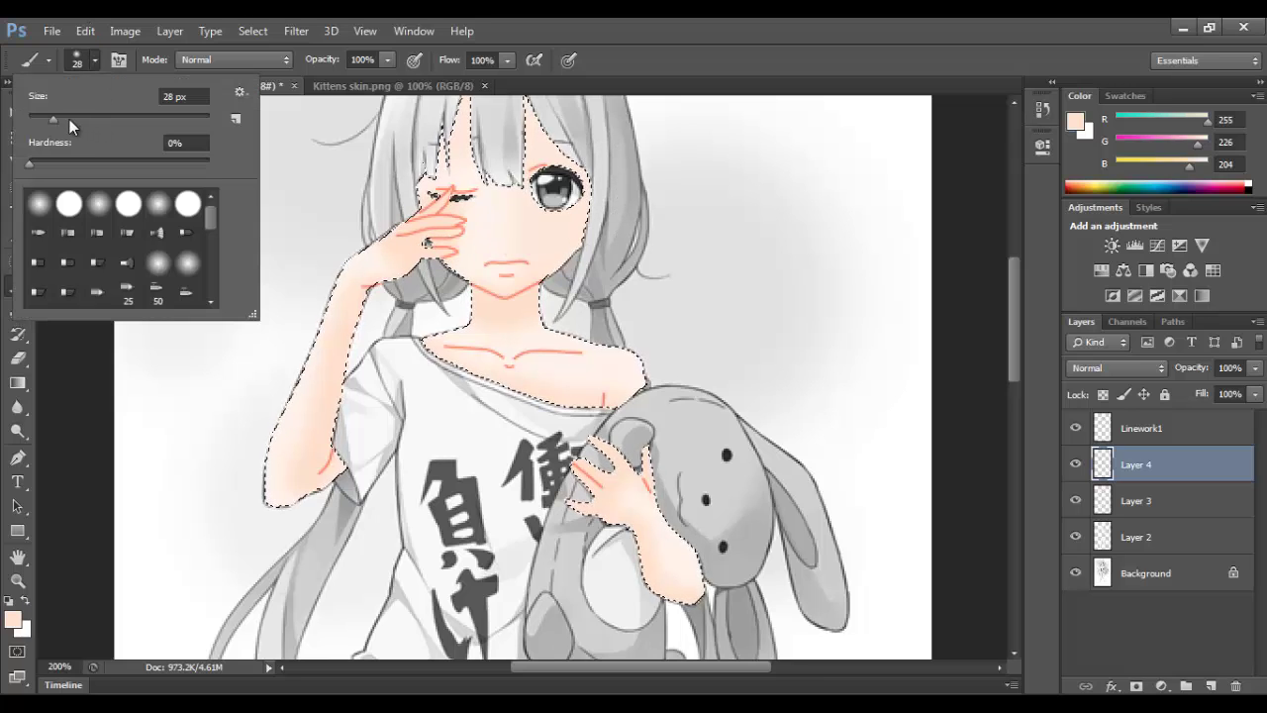
pyautogui.moveTo(53, 118); pyautogui.dragTo(65, 118)
pyautogui.press('Return')
pyautogui.moveTo(577, 142)
pyautogui.mouseDown()
pyautogui.moveTo(461, 102)
pyautogui.moveTo(443, 136)
pyautogui.moveTo(415, 132)
pyautogui.moveTo(463, 141)
pyautogui.mouseUp()
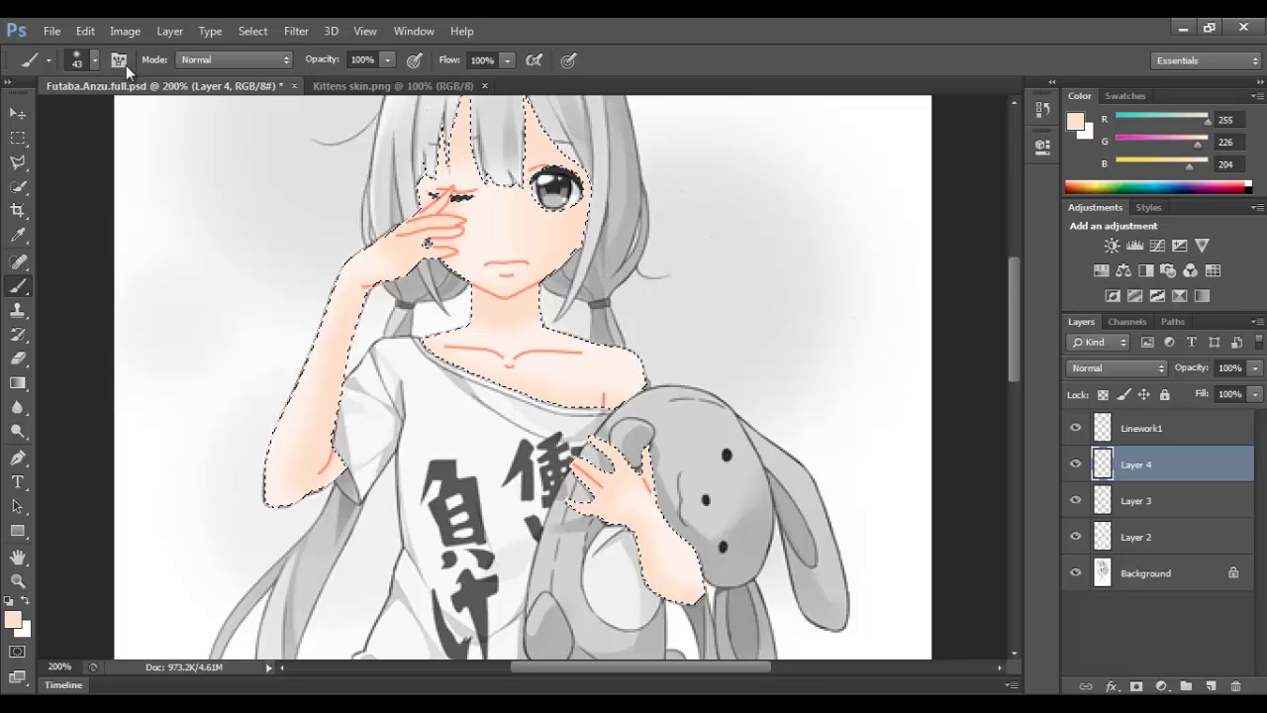
pyautogui.click(83, 59)
pyautogui.moveTo(45, 111); pyautogui.dragTo(31, 118)
# Detail the collarbone shading with a 3 px brush up close, then show Kittens skin.png.
pyautogui.press('Return')
pyautogui.hotkey('ctrl', '+')
pyautogui.hotkey('ctrl', '+')
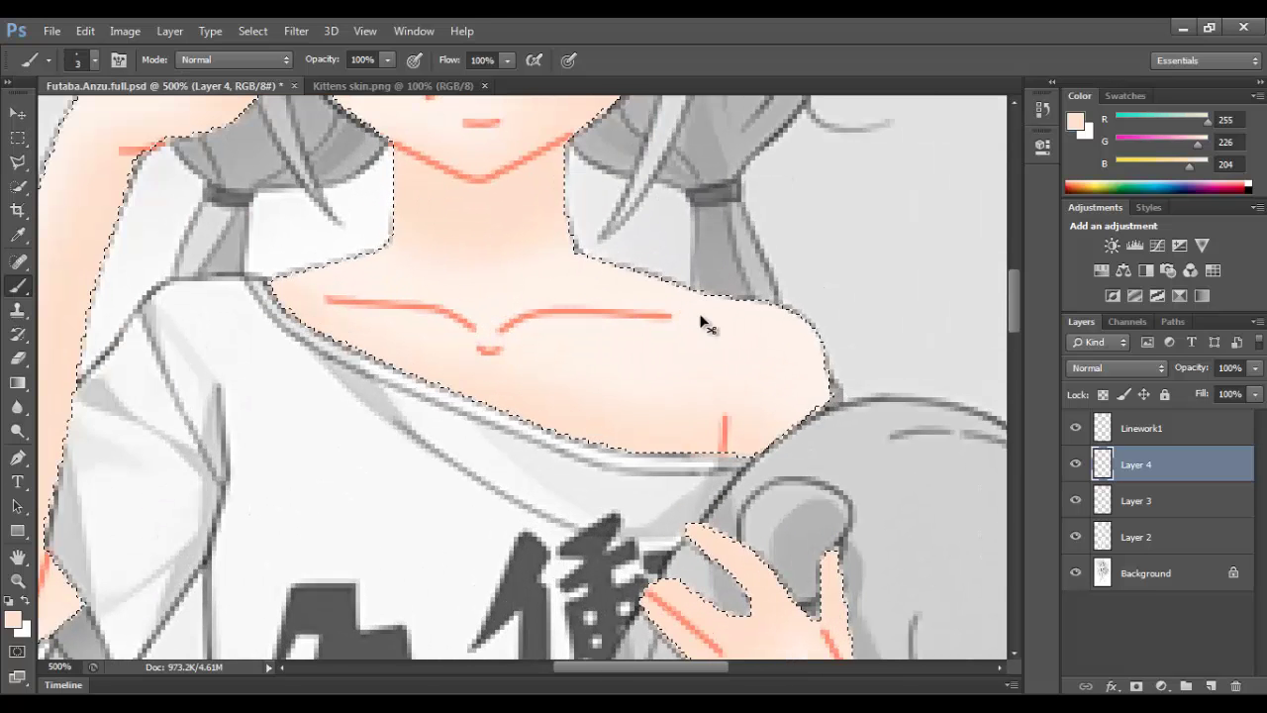
pyautogui.hotkey('ctrl', '+')
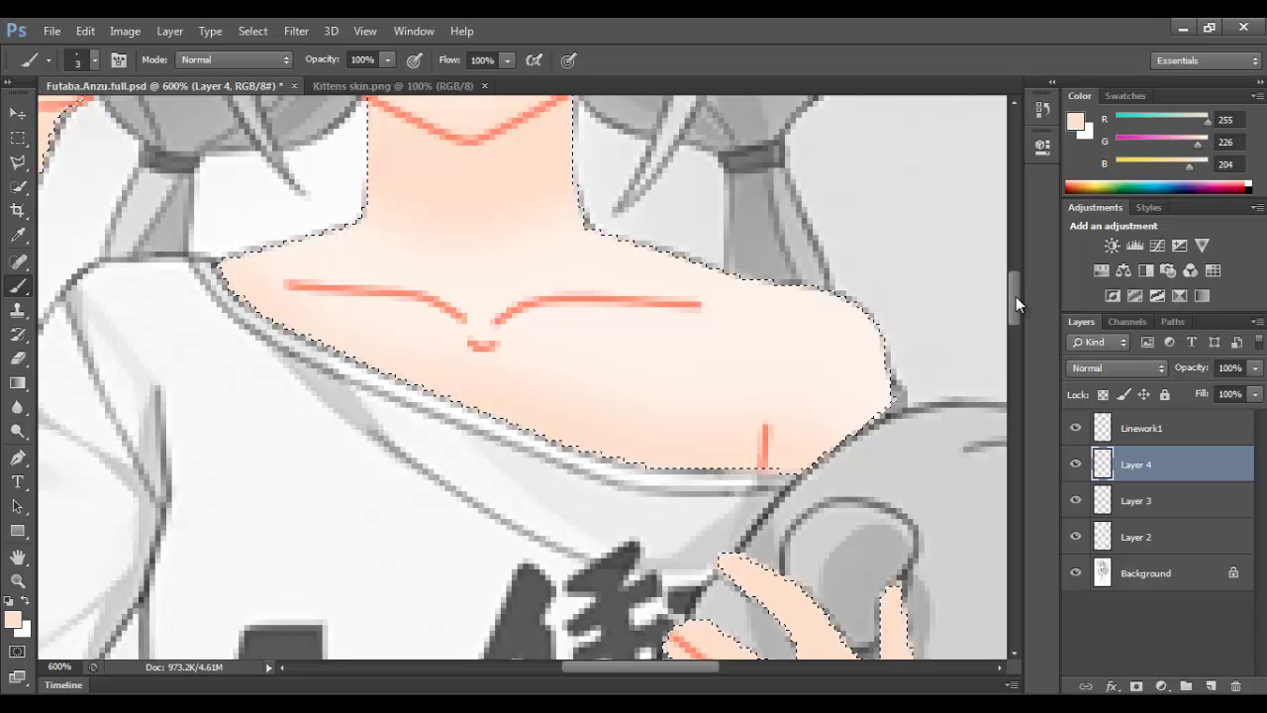
pyautogui.moveTo(1015, 296); pyautogui.dragTo(1018, 276)
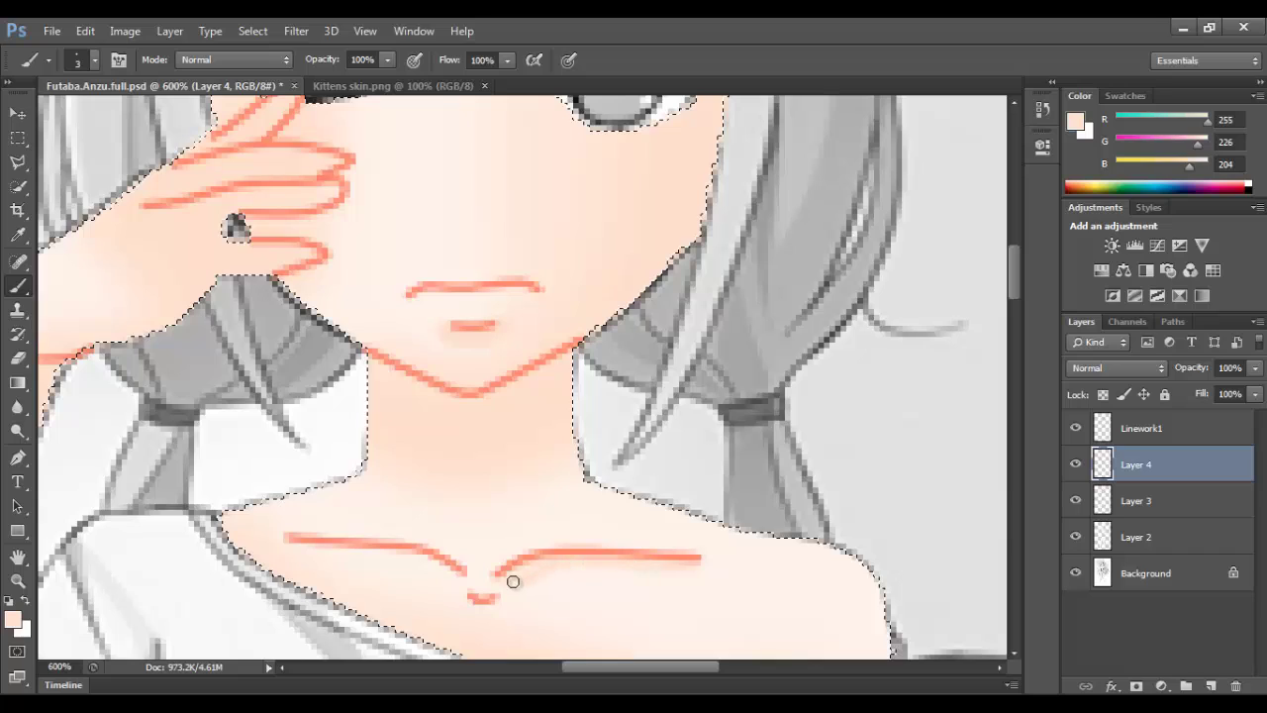
pyautogui.scroll(-2, 512, 582)
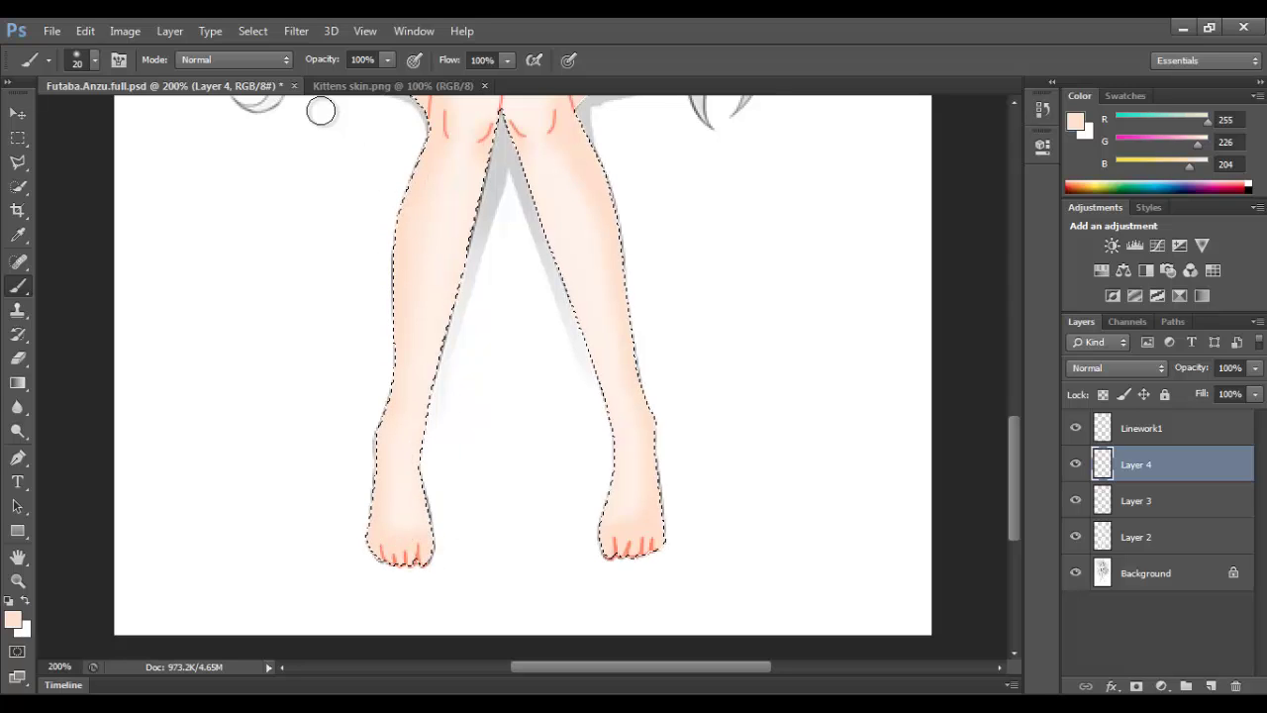
pyautogui.click(341, 86)
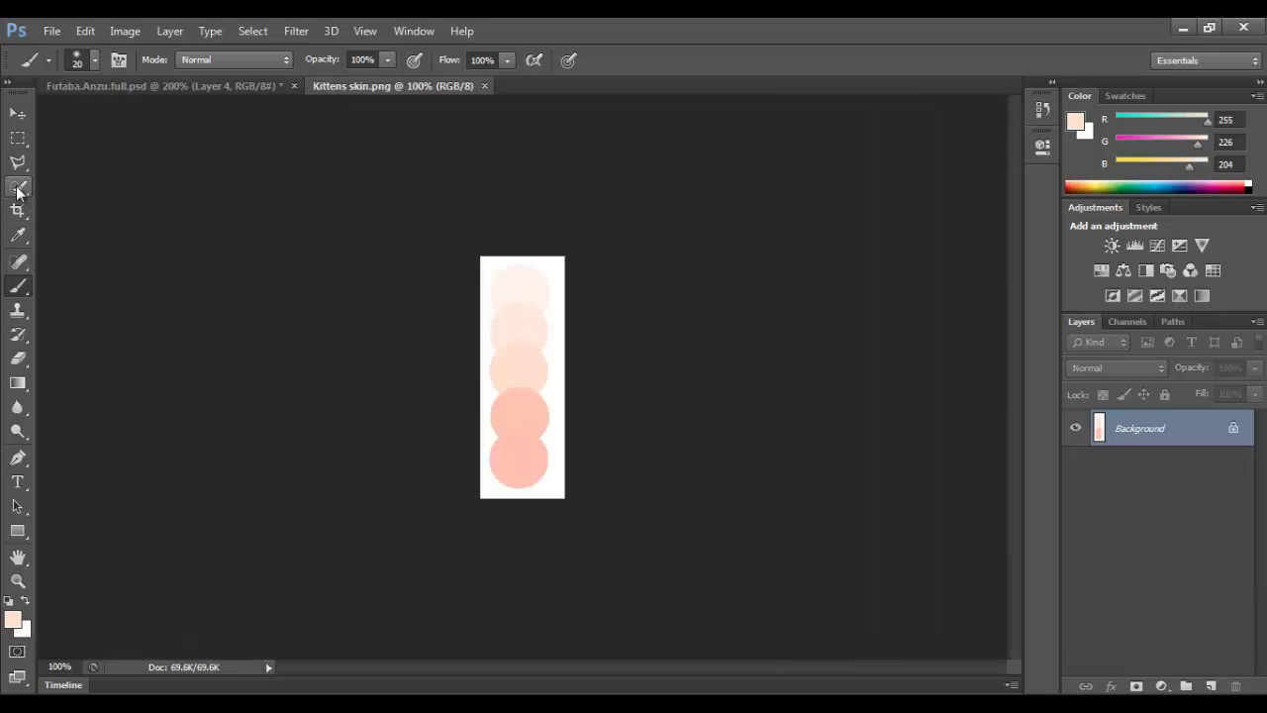
# Sample the darker peach from the fourth palette circle and set a 27 px brush.
pyautogui.click(19, 235)
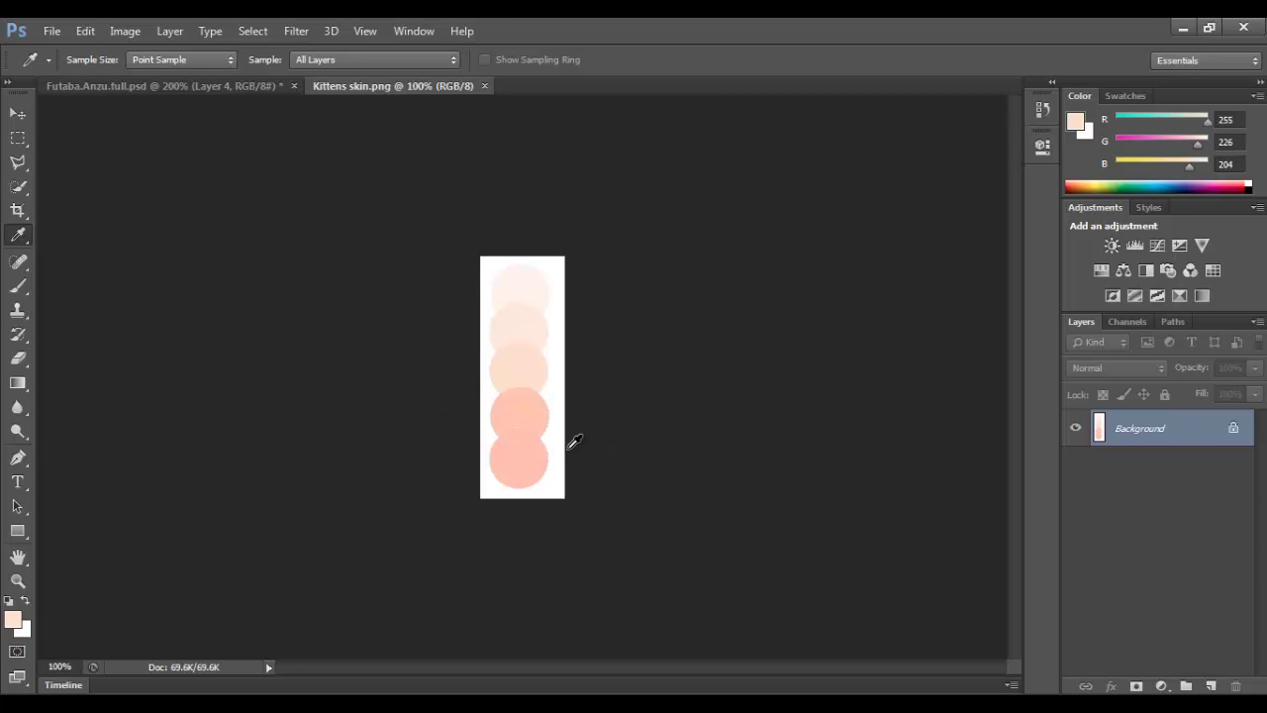
pyautogui.click(524, 410)
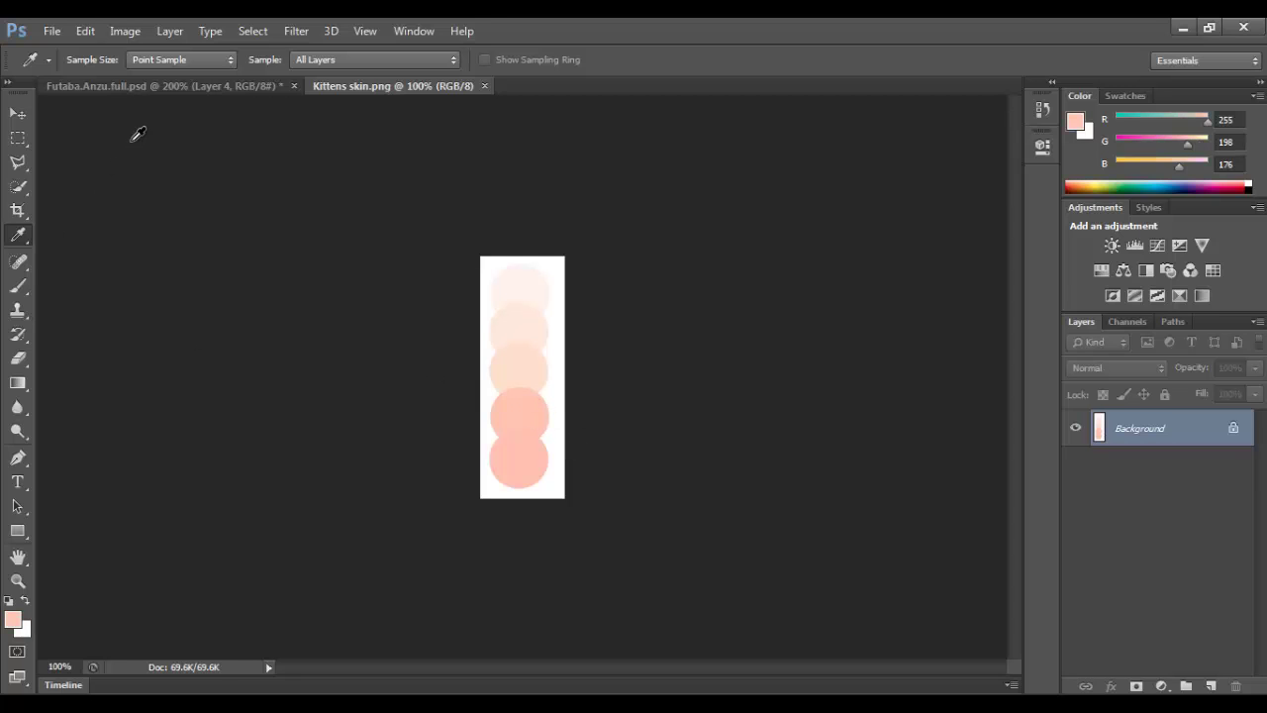
pyautogui.click(173, 87)
pyautogui.press('b')
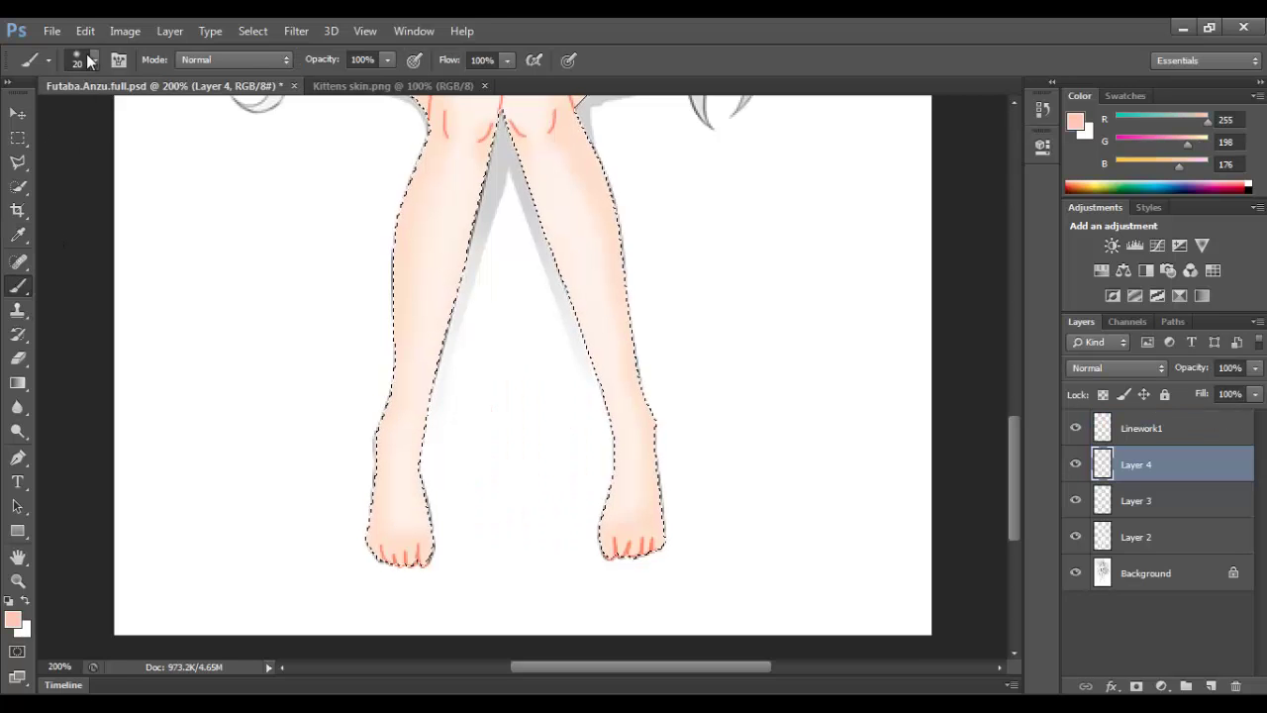
pyautogui.click(88, 59)
pyautogui.click(52, 120)
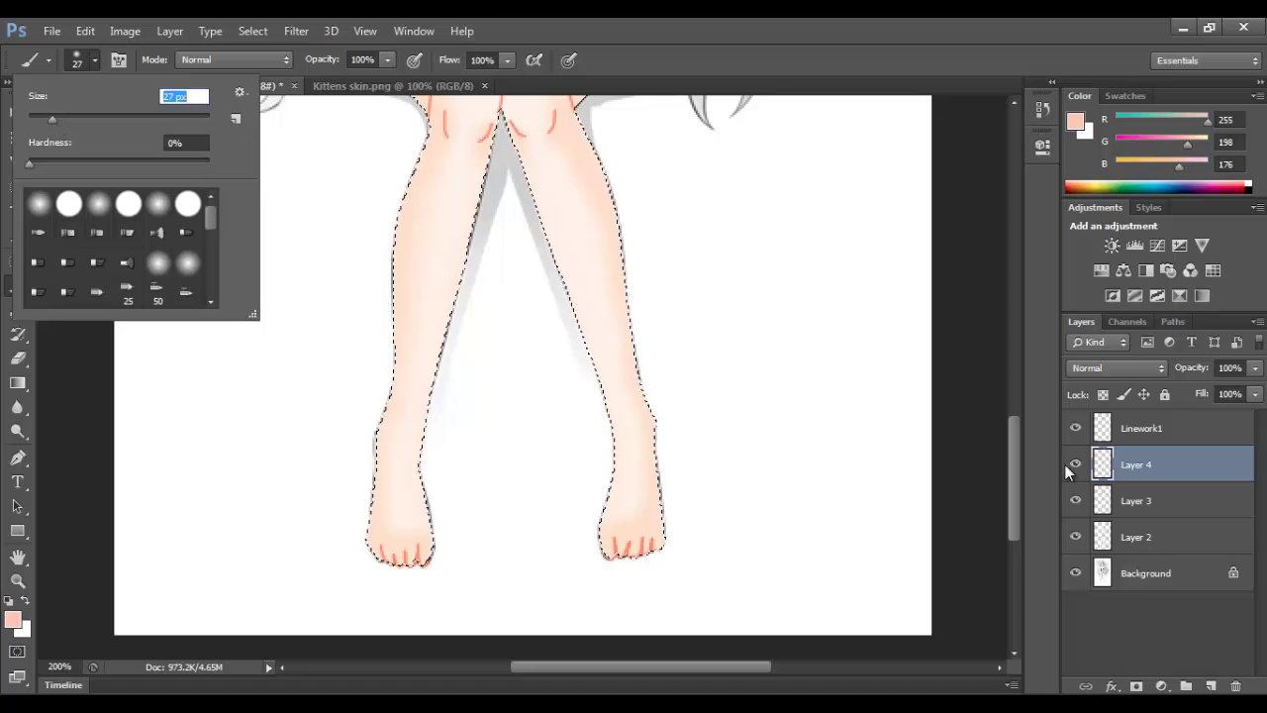
# Add a new layer and shade along the right leg's outer edge.
pyautogui.click(1211, 685)
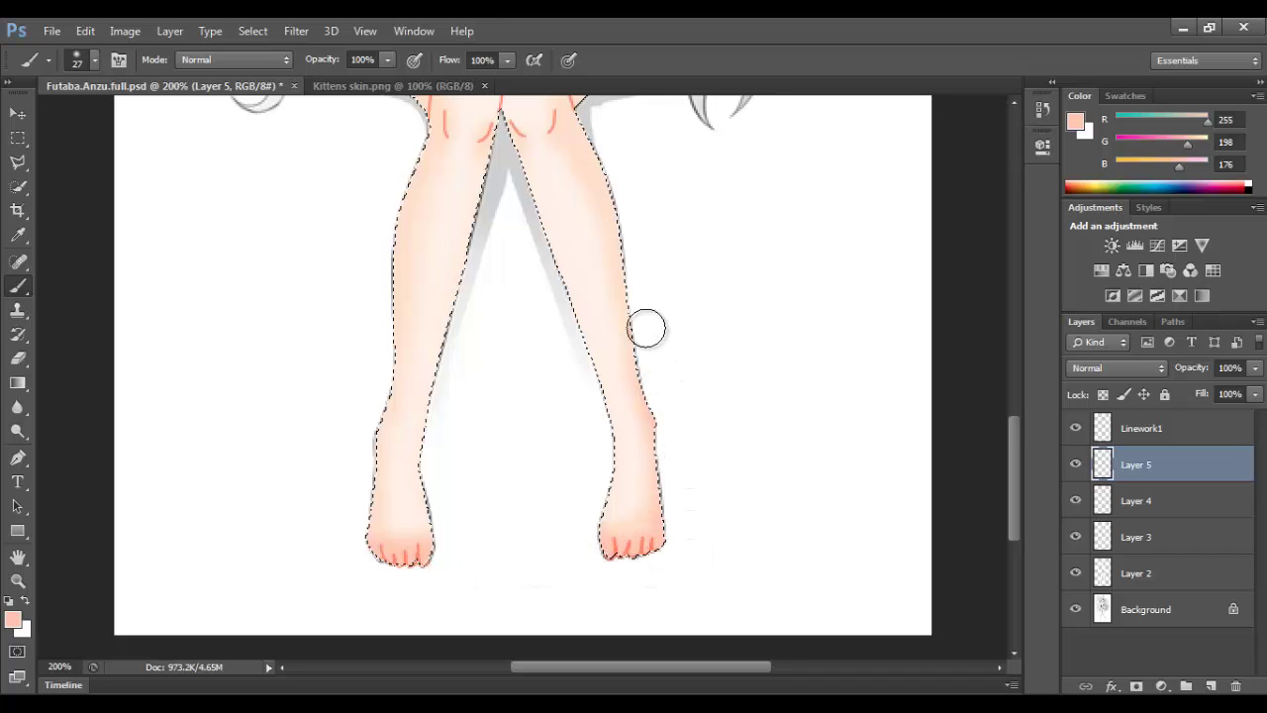
pyautogui.moveTo(646, 328); pyautogui.dragTo(622, 155)
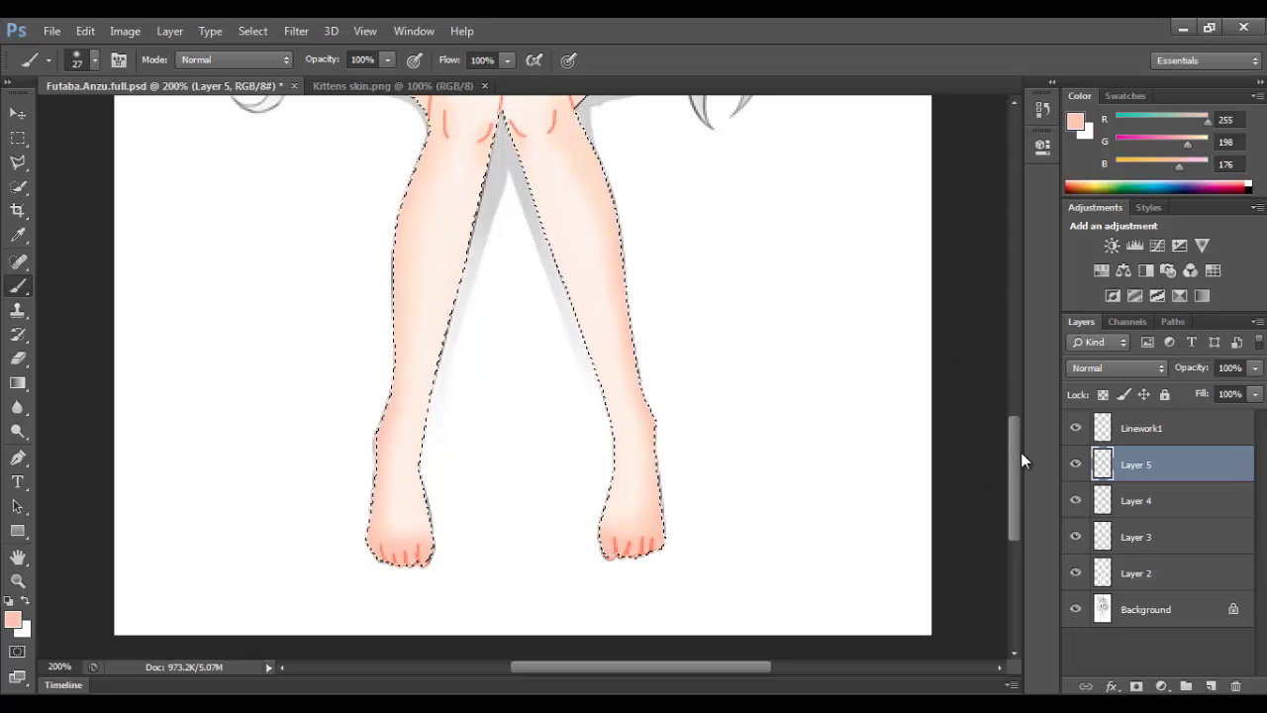
pyautogui.moveTo(1020, 455); pyautogui.dragTo(1021, 398)
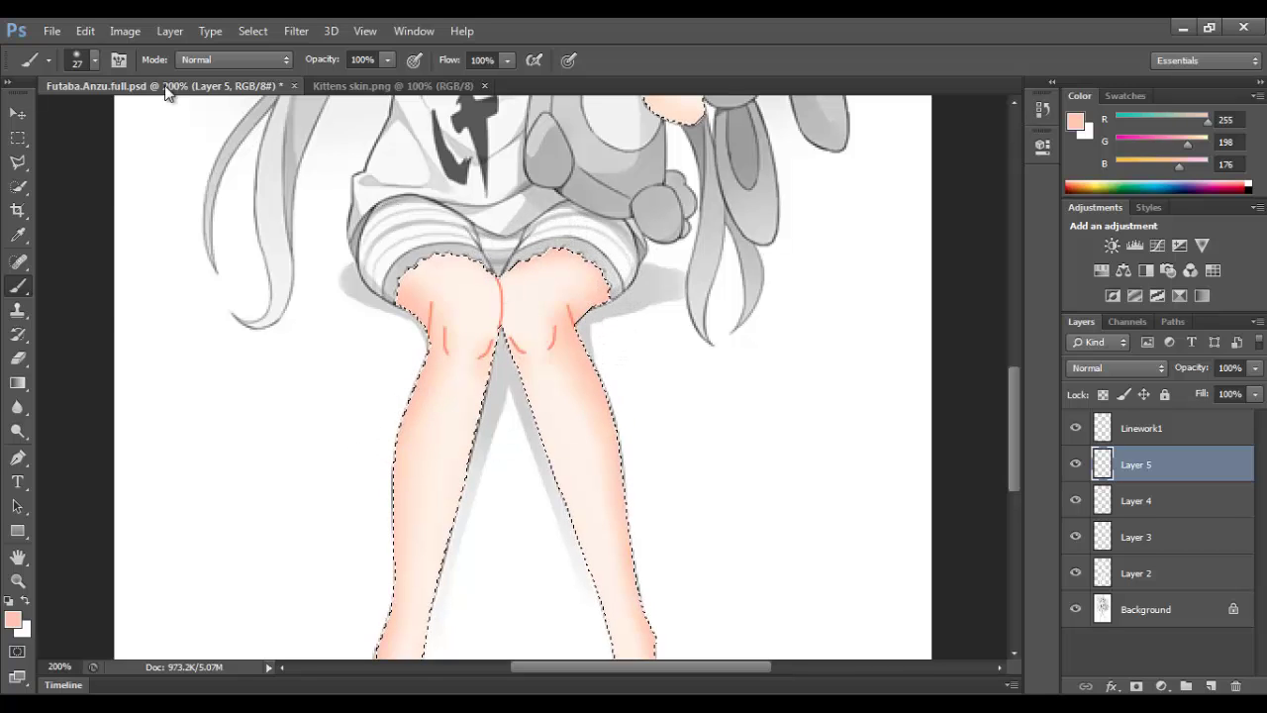
# Deepen the peach shading in the knee creases with an 8 px brush, then under the chin and neck at 31 px.
pyautogui.click(92, 62)
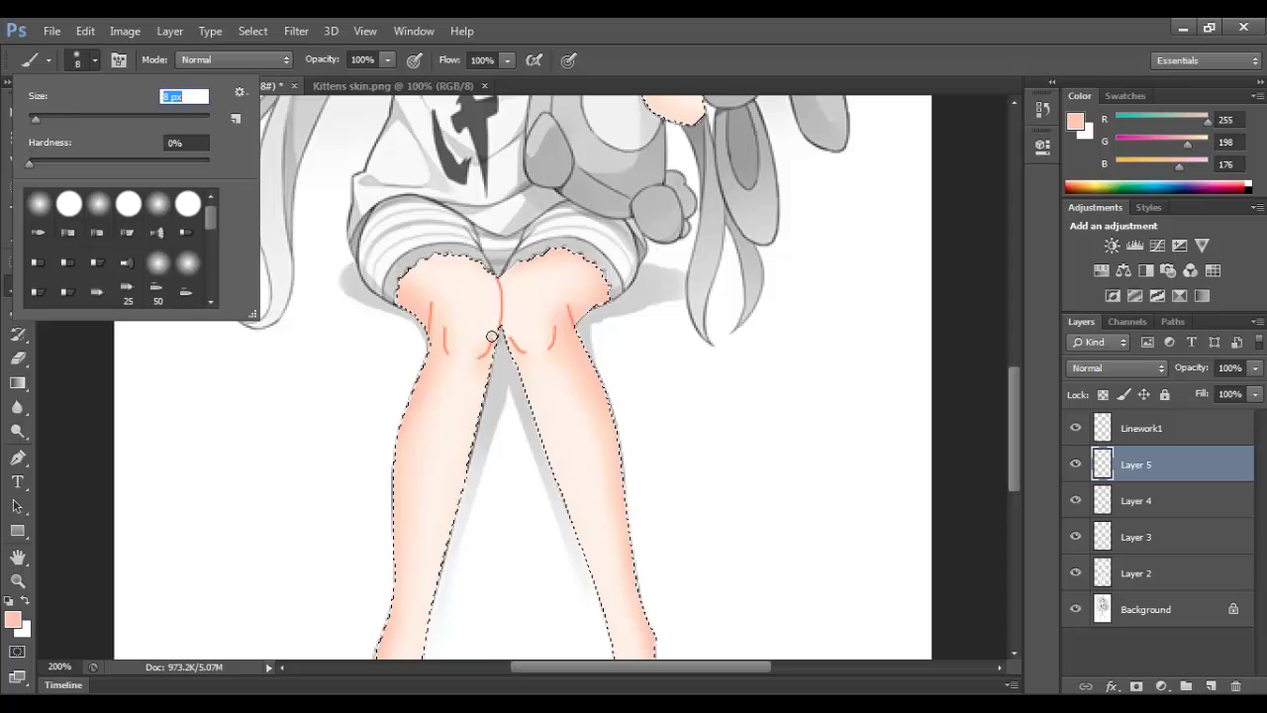
pyautogui.press('Return')
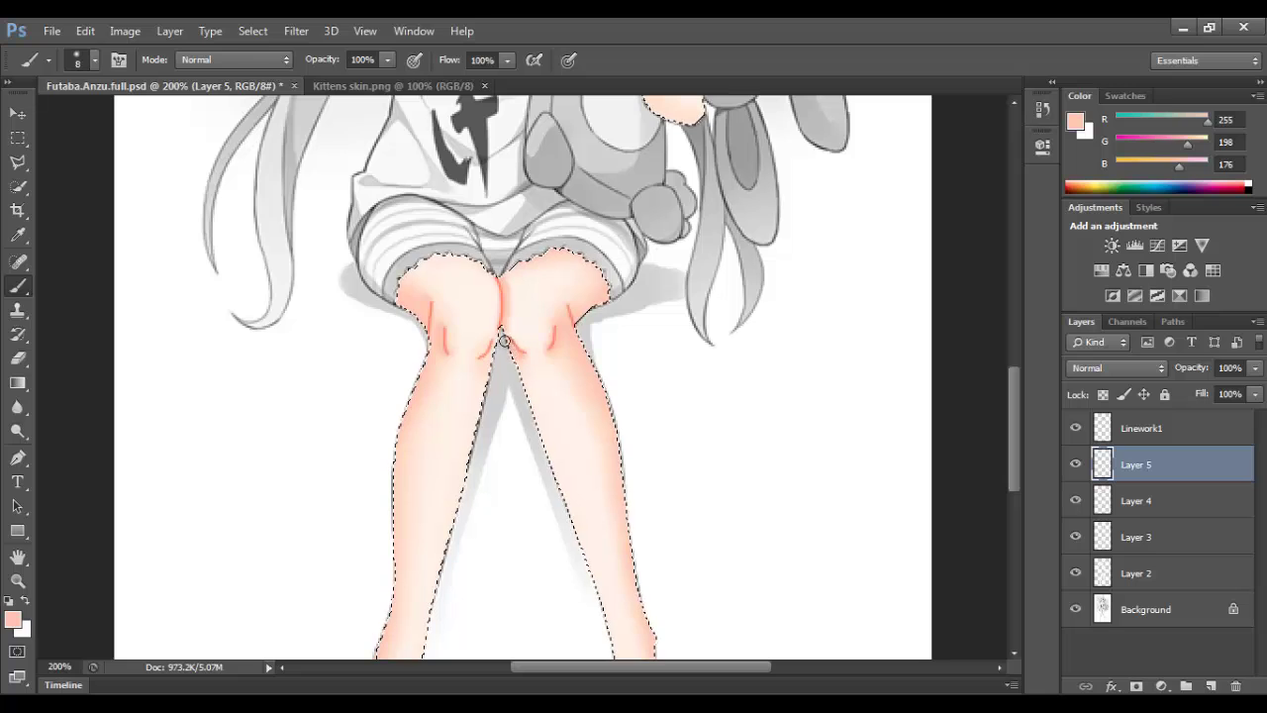
pyautogui.click(94, 60)
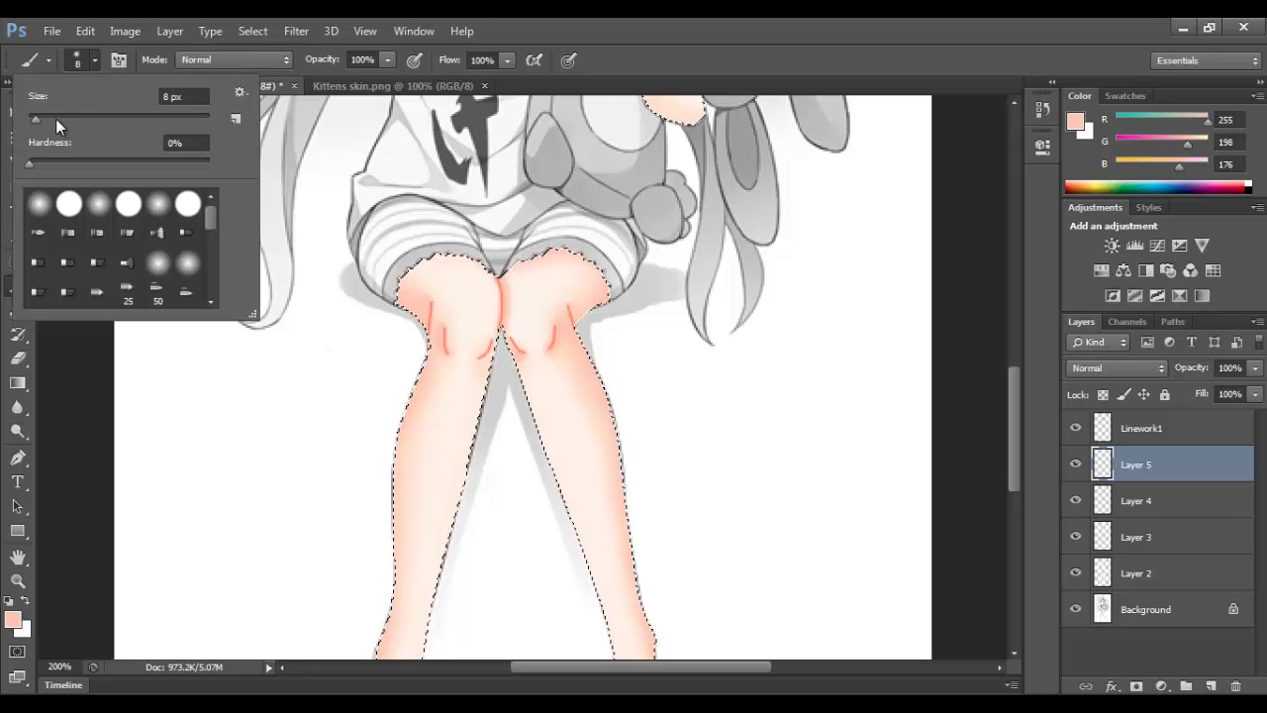
pyautogui.press('Return')
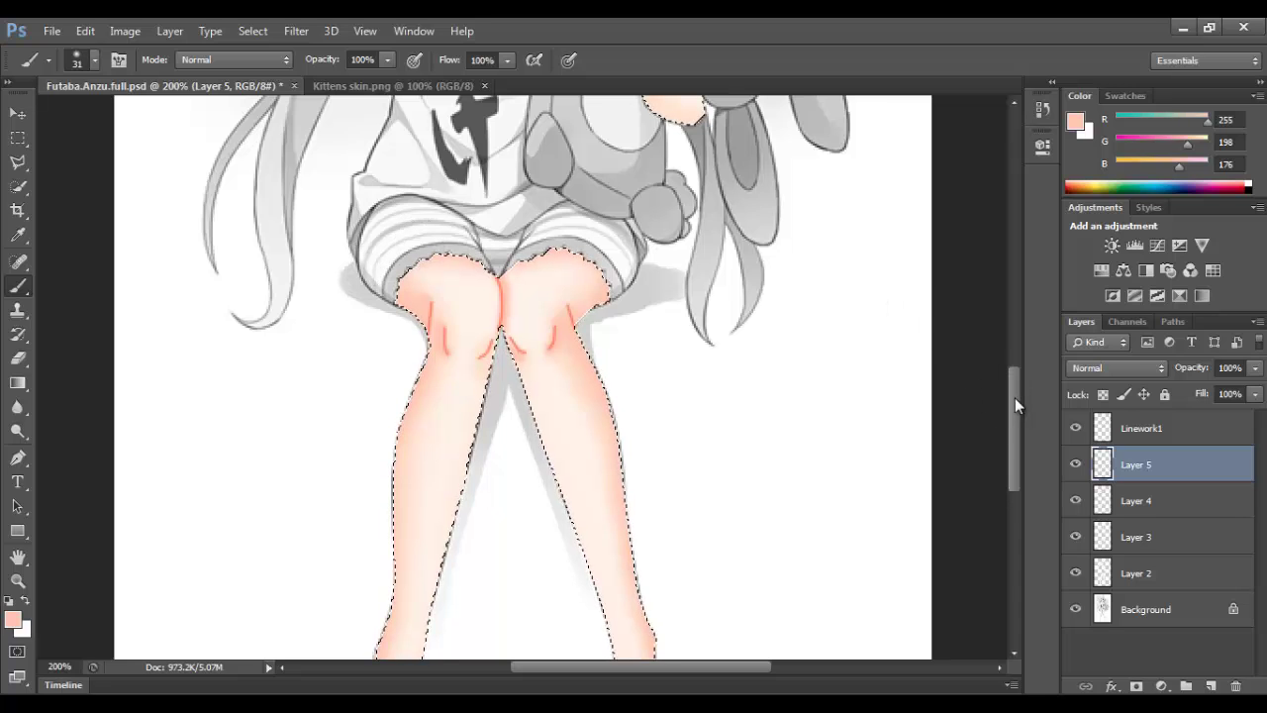
pyautogui.moveTo(1015, 396); pyautogui.dragTo(1014, 332)
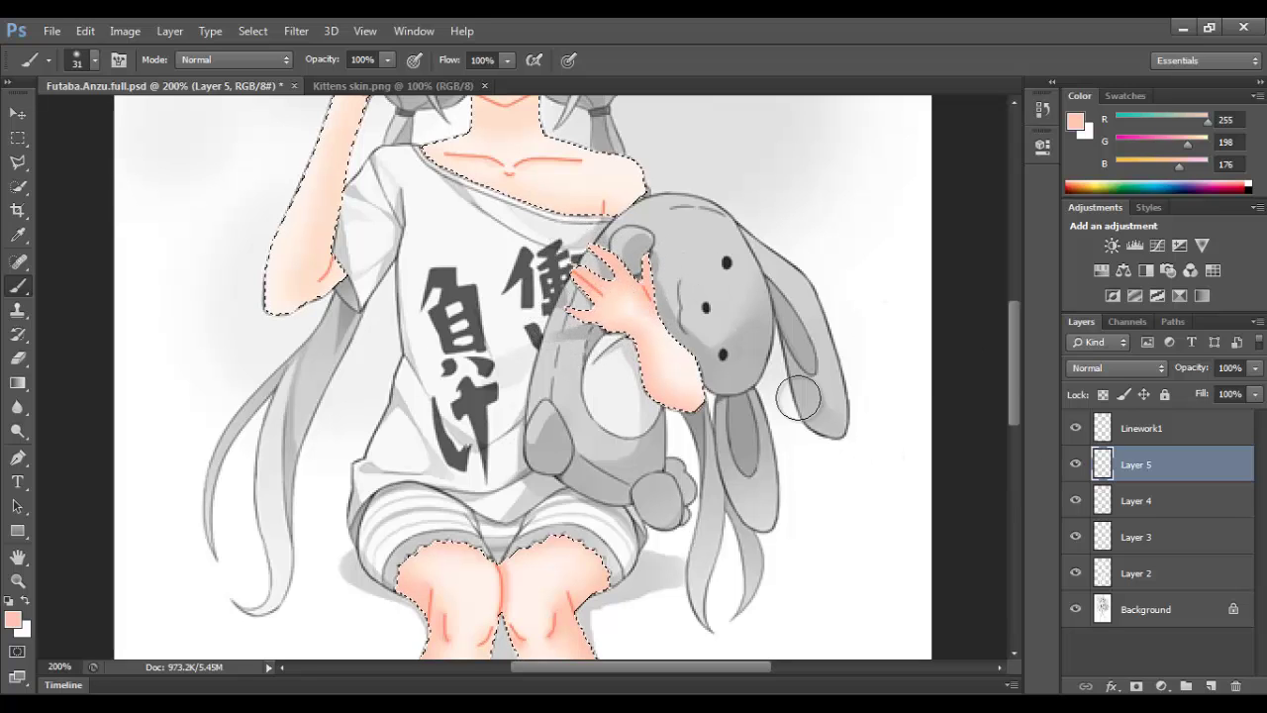
pyautogui.moveTo(1018, 349); pyautogui.dragTo(1019, 299)
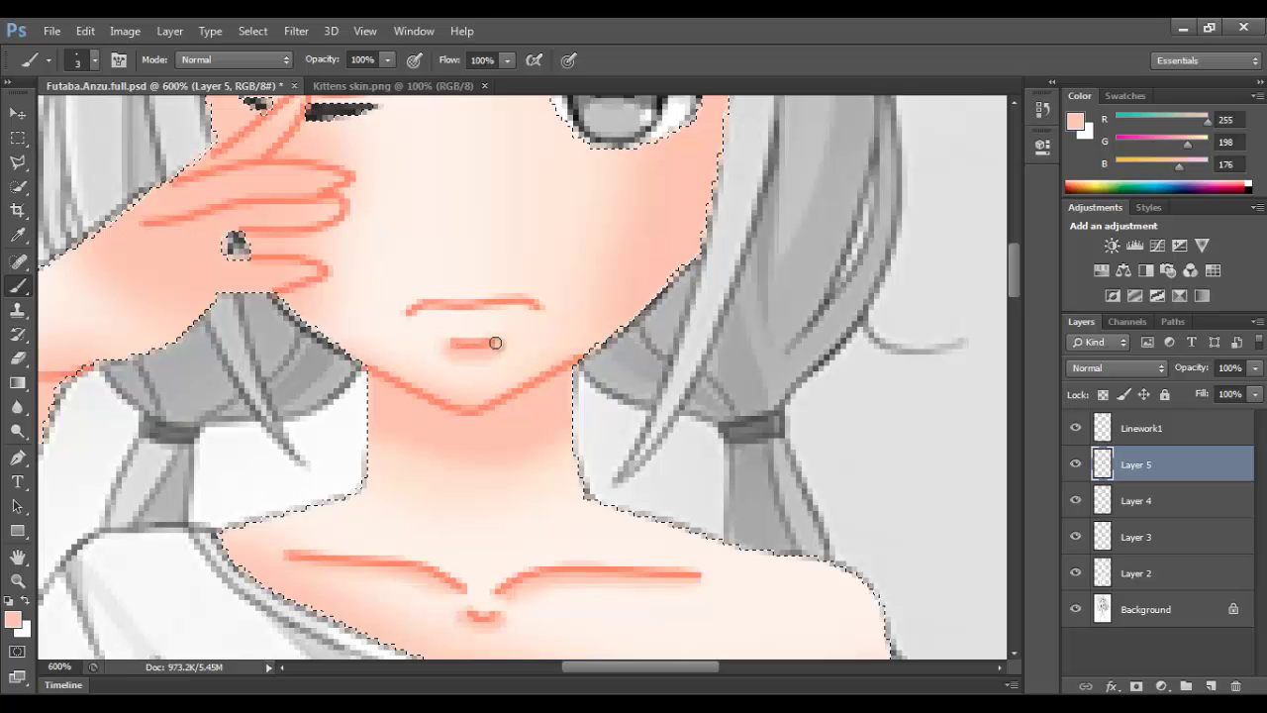
pyautogui.scroll(-3, 727, 423)
pyautogui.scroll(-2, 721, 414)
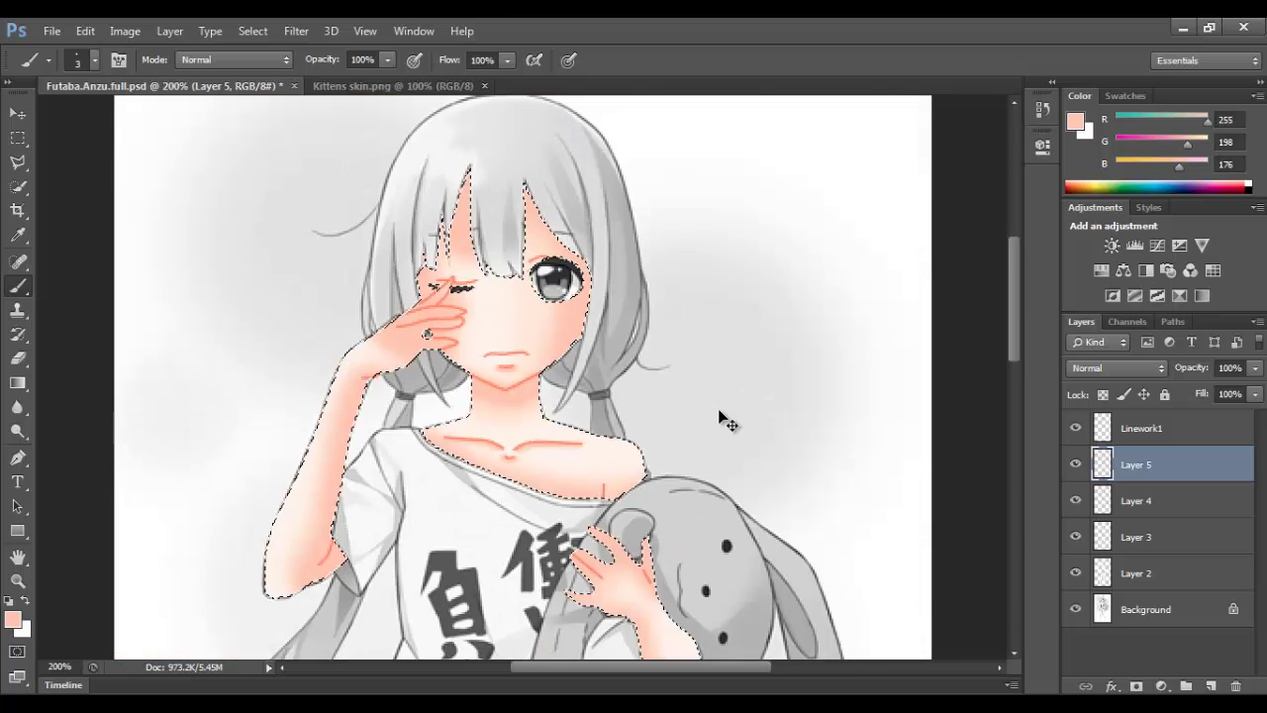
# Add a new layer above Layer 5 and pick a near-white pale pink foreground colour.
pyautogui.click(1211, 685)
pyautogui.click(14, 621)
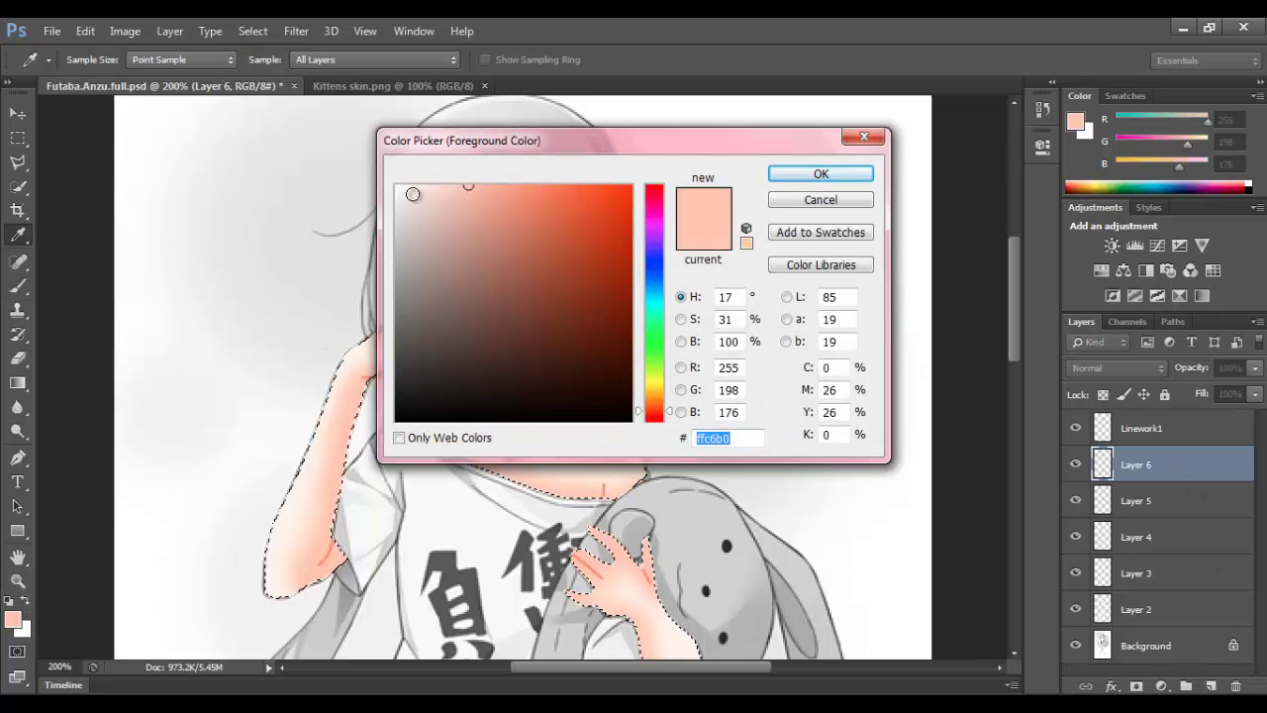
pyautogui.moveTo(412, 192); pyautogui.dragTo(406, 174)
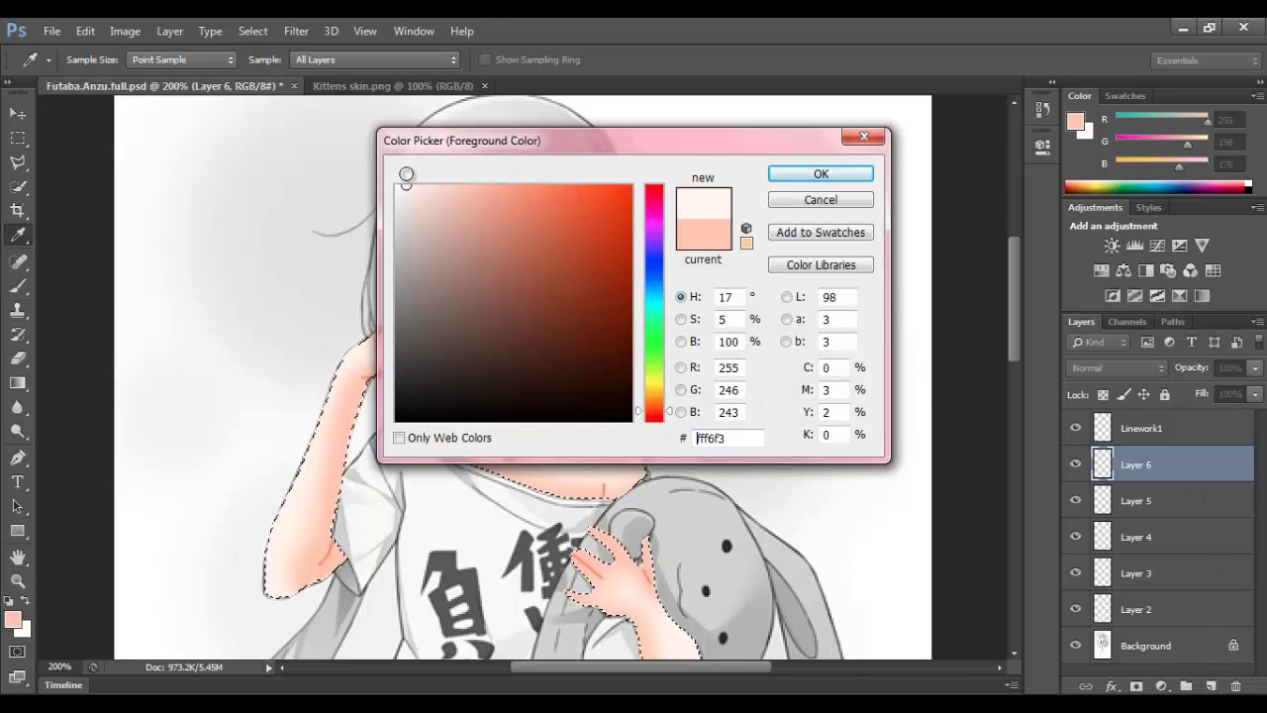
pyautogui.click(813, 174)
# Paint a pale highlight on the hand with a 6 px brush, then undo the stroke.
pyautogui.press('b')
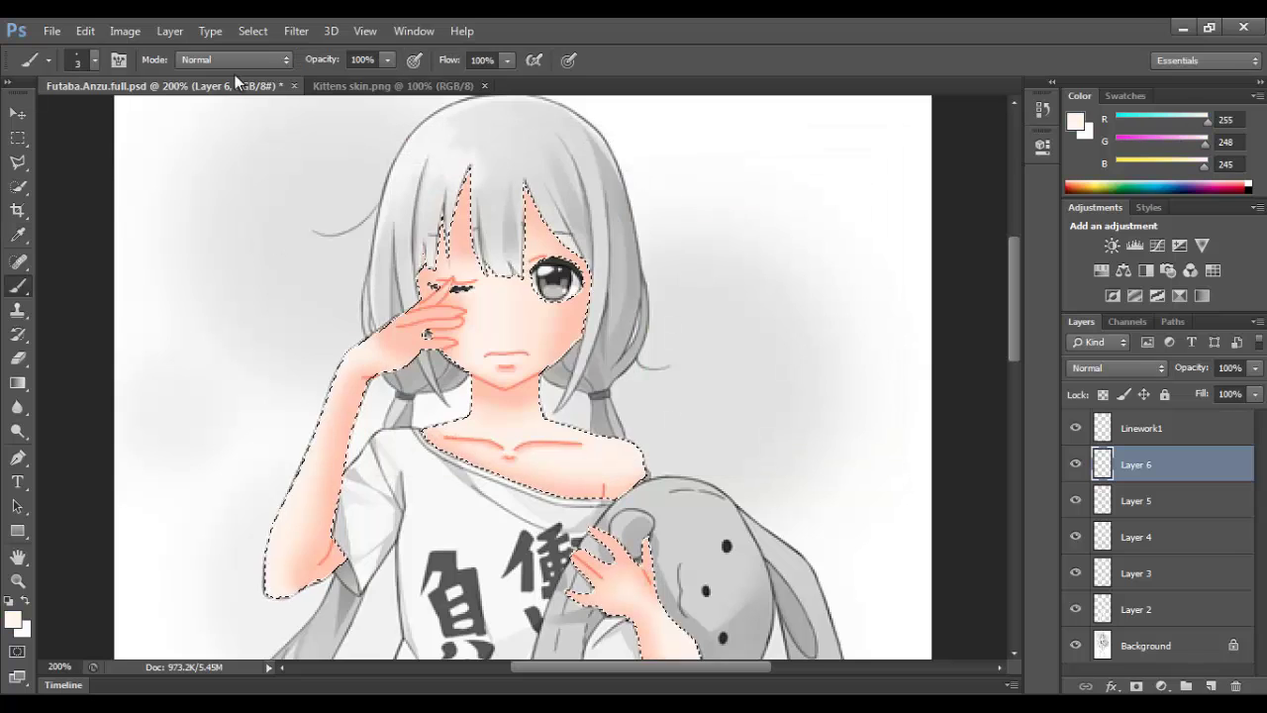
pyautogui.click(91, 58)
pyautogui.moveTo(33, 117); pyautogui.dragTo(35, 118)
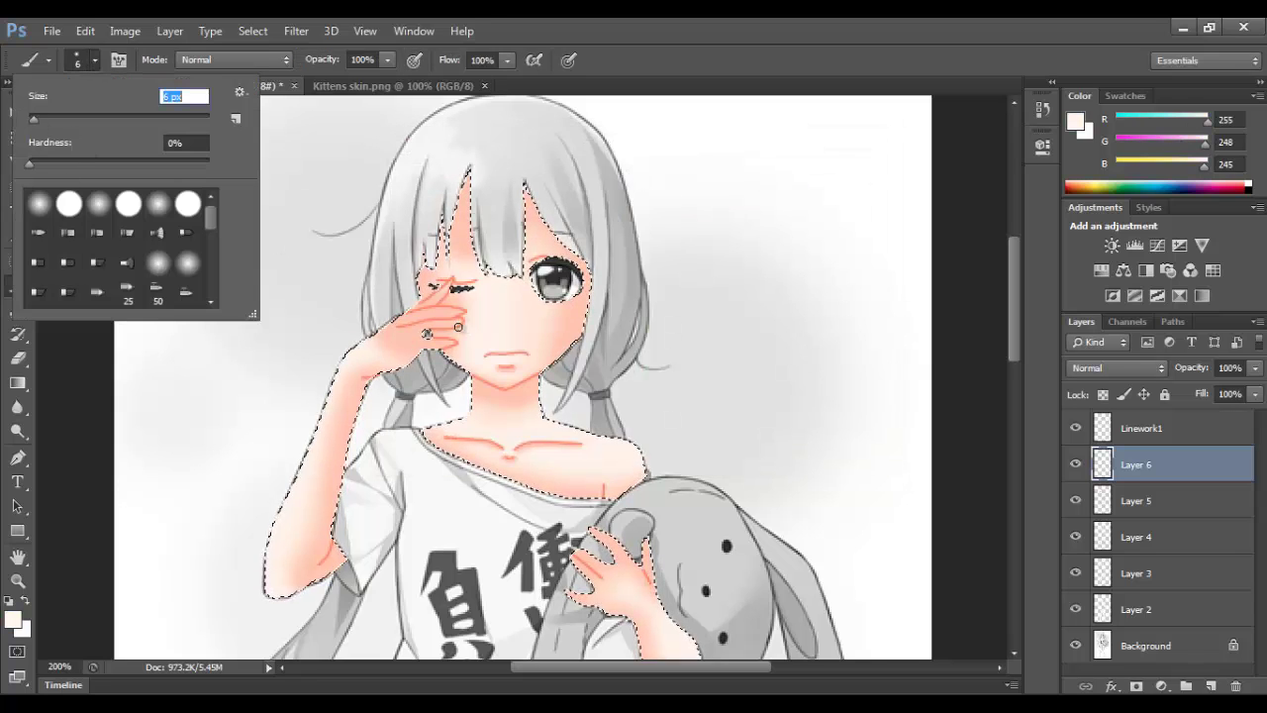
pyautogui.press('Return')
pyautogui.hotkey('ctrl', '+')
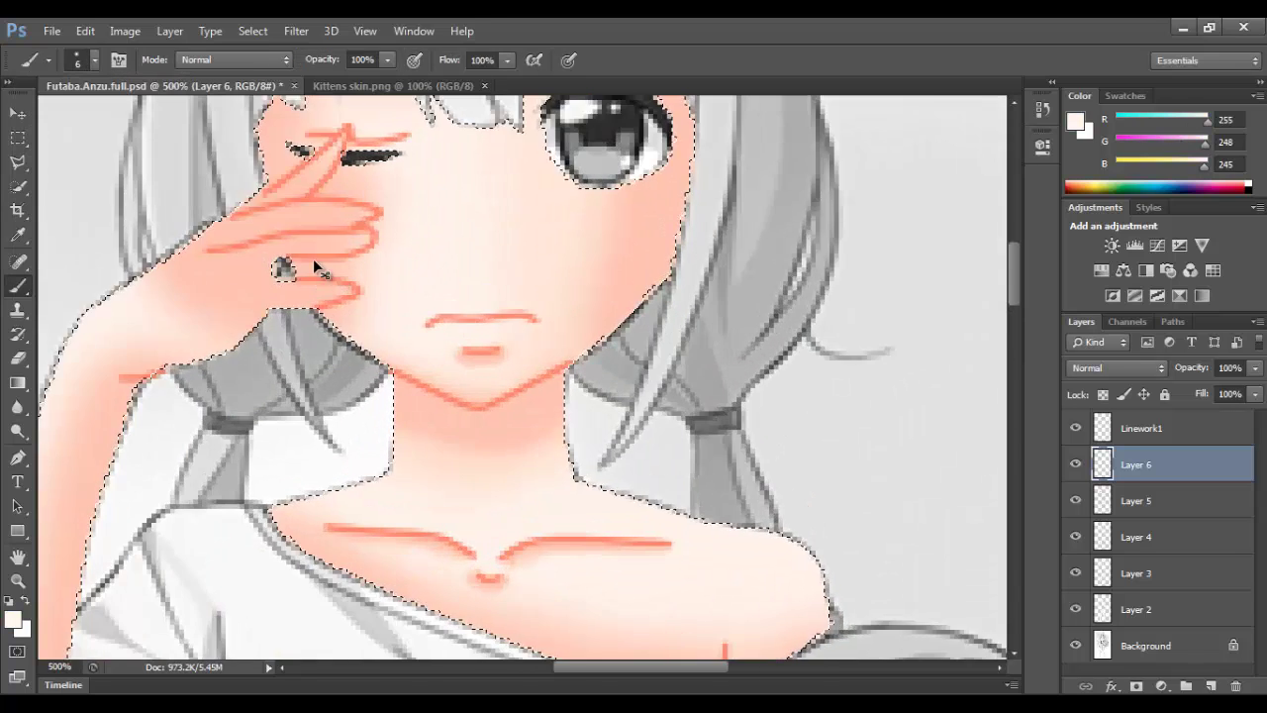
pyautogui.moveTo(305, 267)
pyautogui.mouseDown()
pyautogui.moveTo(170, 306)
pyautogui.moveTo(256, 262)
pyautogui.mouseUp()
pyautogui.click(87, 30)
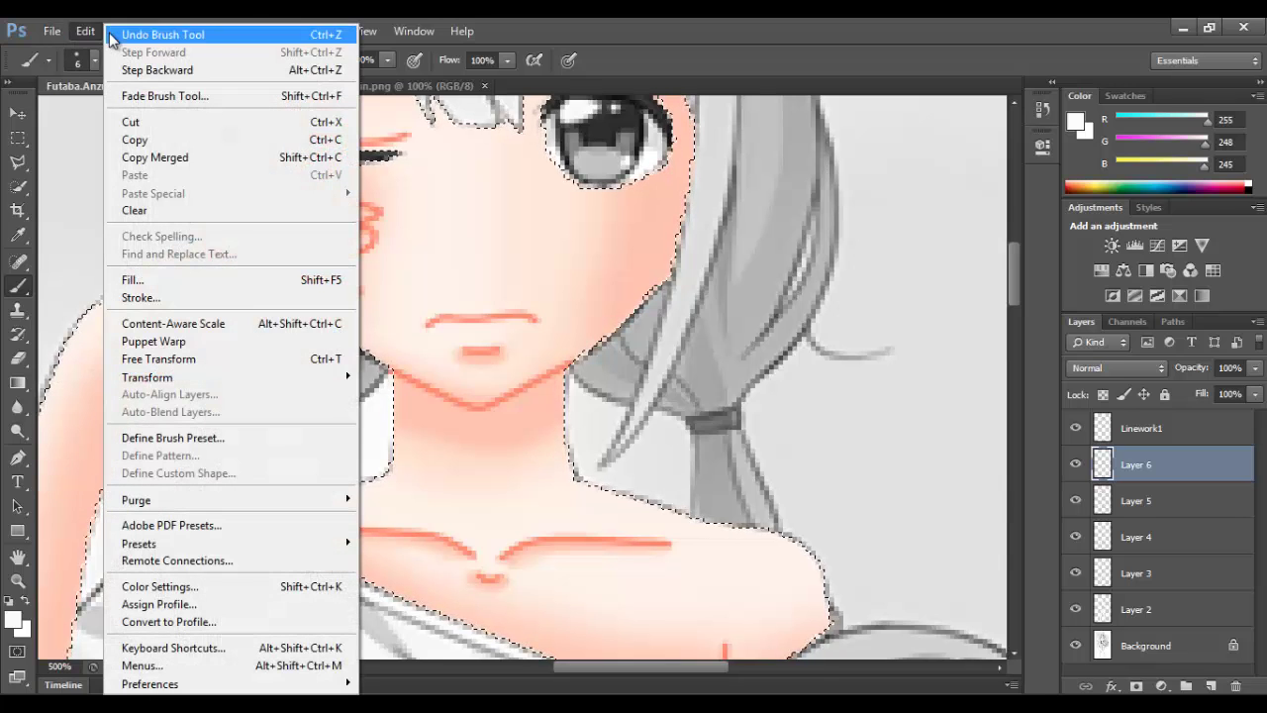
pyautogui.click(149, 35)
# Paint a lighter highlight along the finger with a 4 px brush.
pyautogui.click(94, 61)
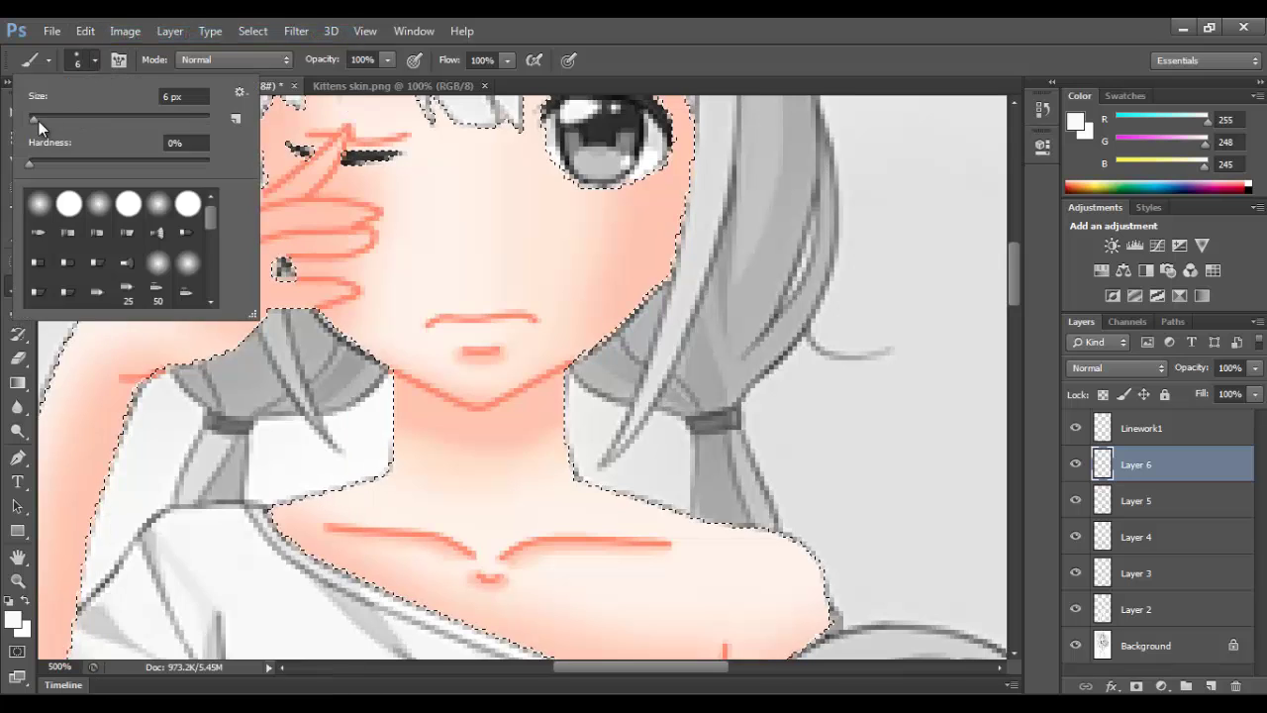
pyautogui.moveTo(34, 120); pyautogui.dragTo(31, 120)
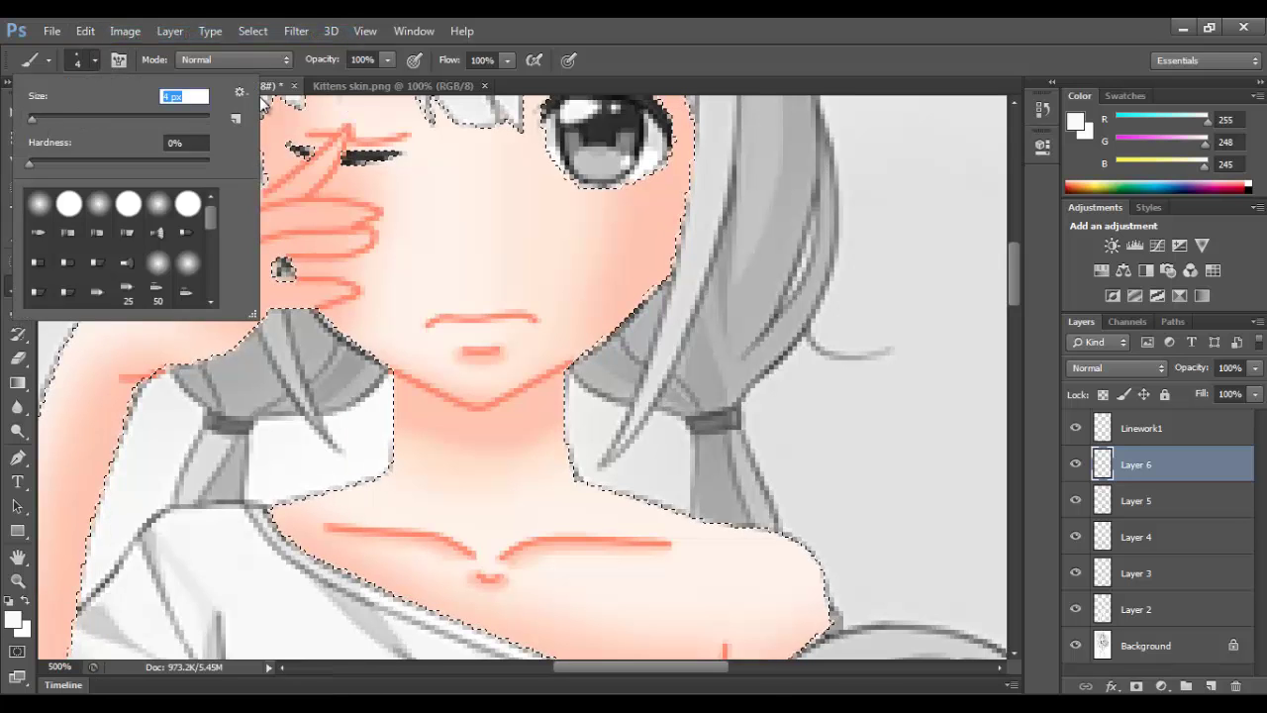
pyautogui.doubleClick(582, 31)
pyautogui.doubleClick(581, 42)
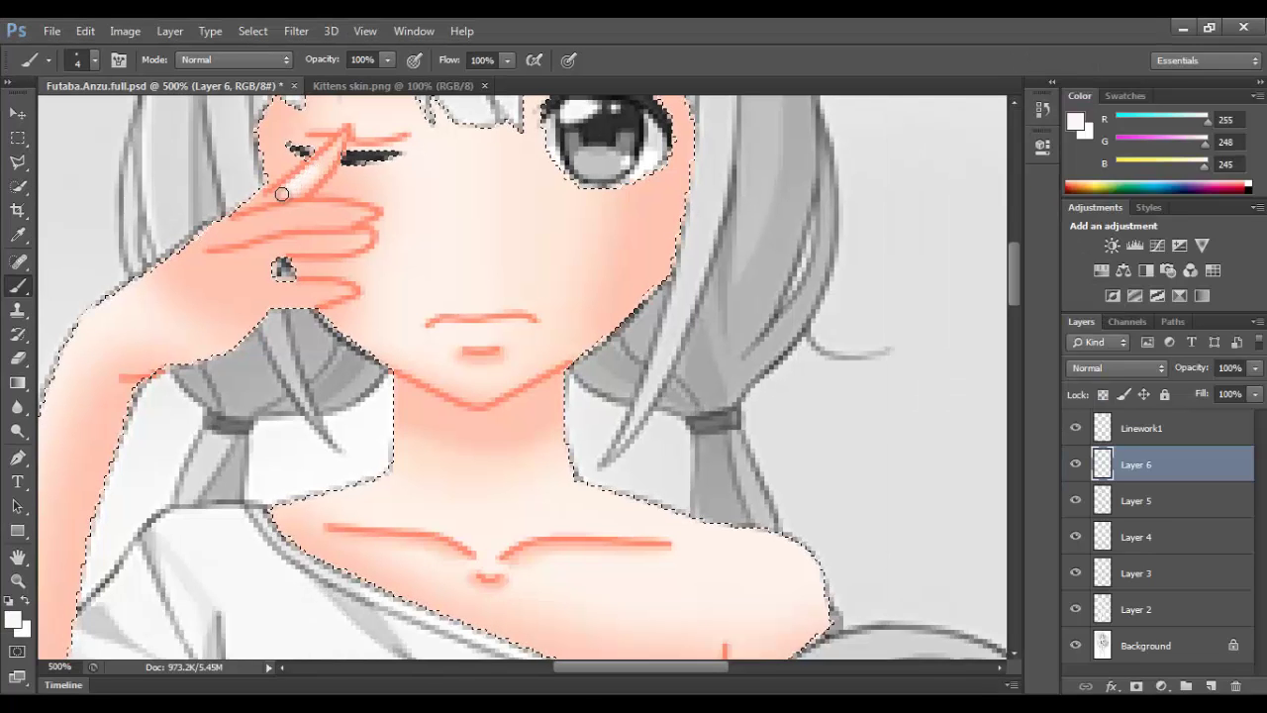
pyautogui.moveTo(203, 240)
pyautogui.mouseDown()
pyautogui.moveTo(364, 211)
pyautogui.moveTo(366, 239)
pyautogui.moveTo(304, 237)
pyautogui.moveTo(227, 267)
pyautogui.mouseUp()
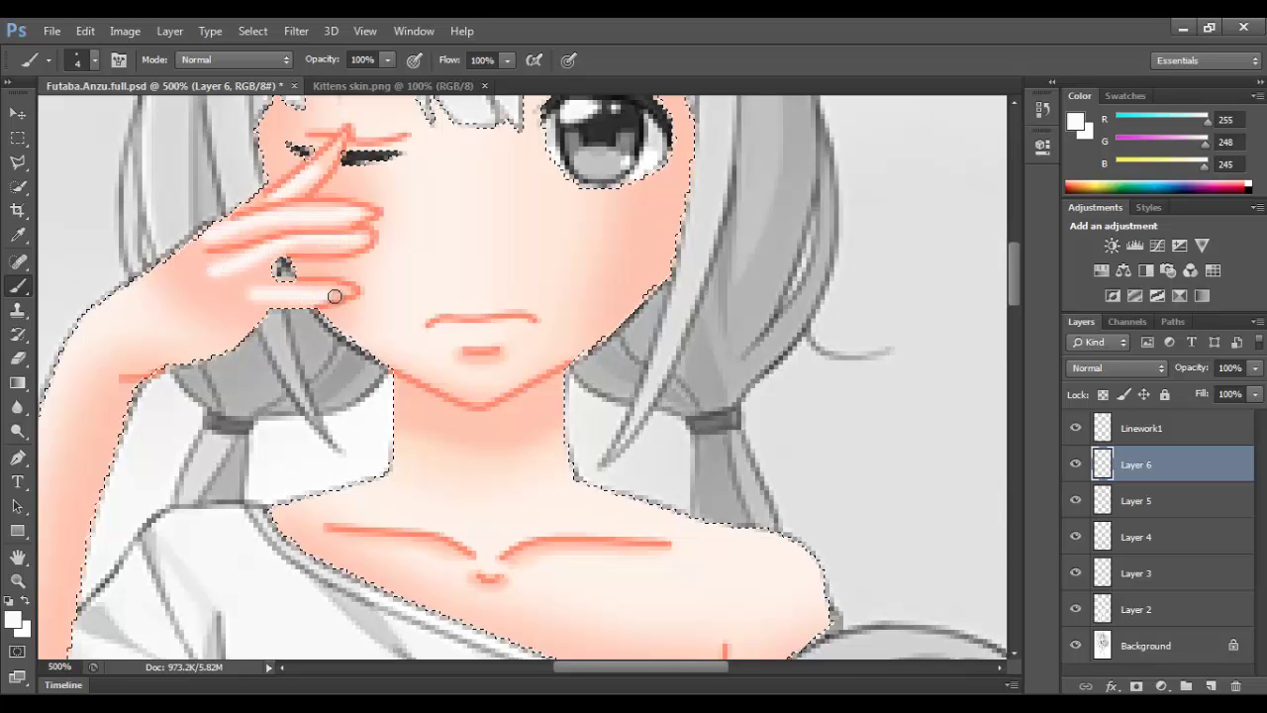
# Blend the orange fingertip strokes with a 17 px Smudge tool.
pyautogui.click(94, 60)
pyautogui.moveTo(35, 122); pyautogui.dragTo(41, 118)
pyautogui.click(345, 173)
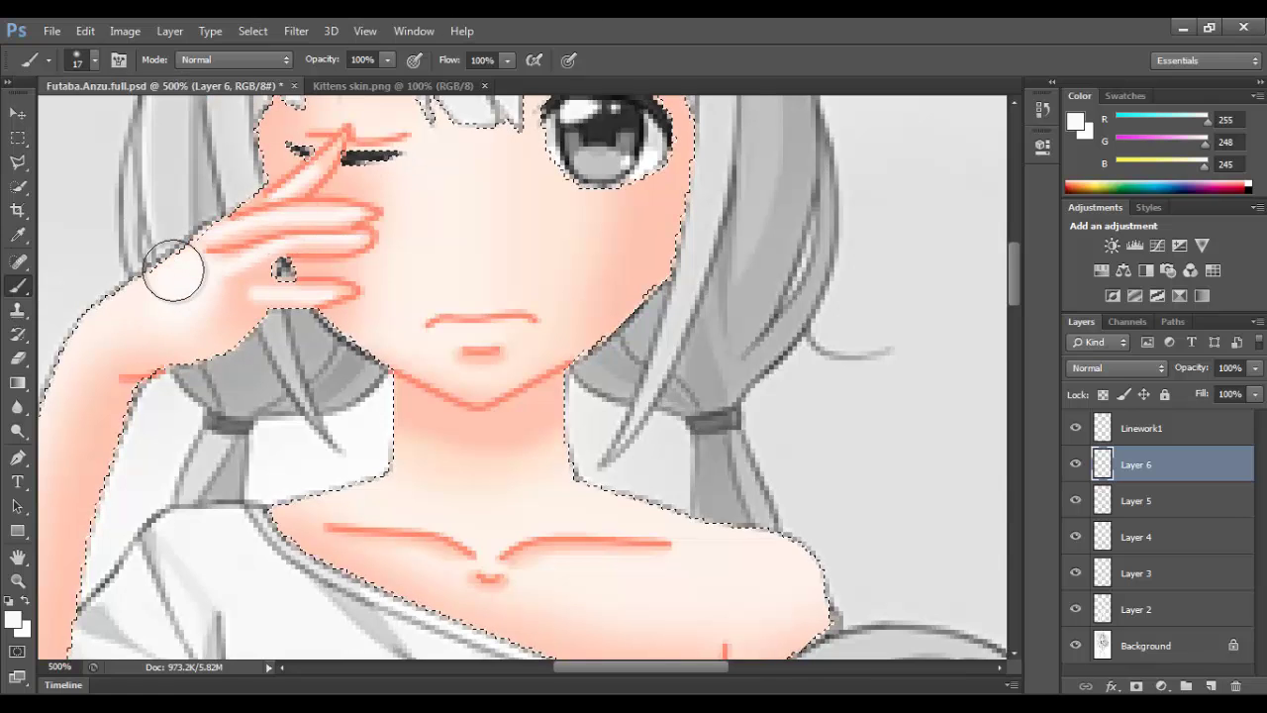
pyautogui.moveTo(14, 409); pyautogui.dragTo(87, 448)
pyautogui.click(87, 448)
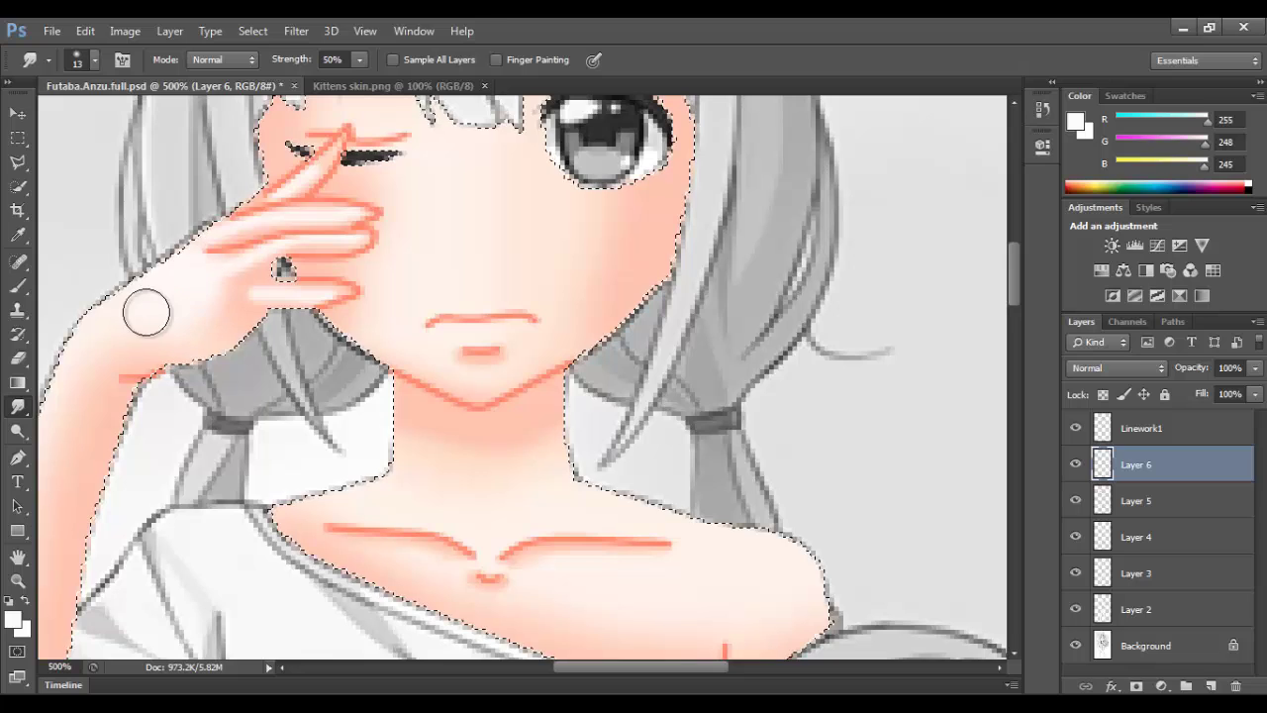
pyautogui.moveTo(310, 239)
pyautogui.mouseDown()
pyautogui.moveTo(352, 234)
pyautogui.moveTo(325, 215)
pyautogui.mouseUp()
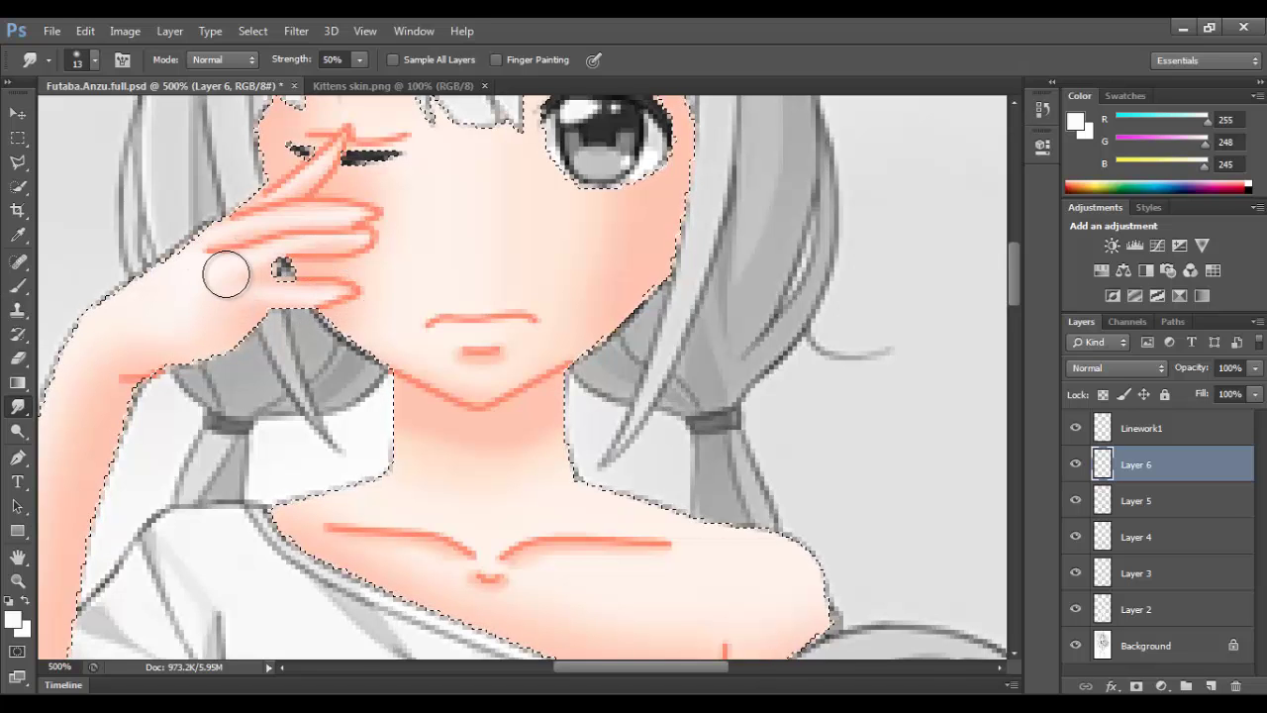
# Set the brush size to 5 px and return to the Smudge tool.
pyautogui.click(17, 286)
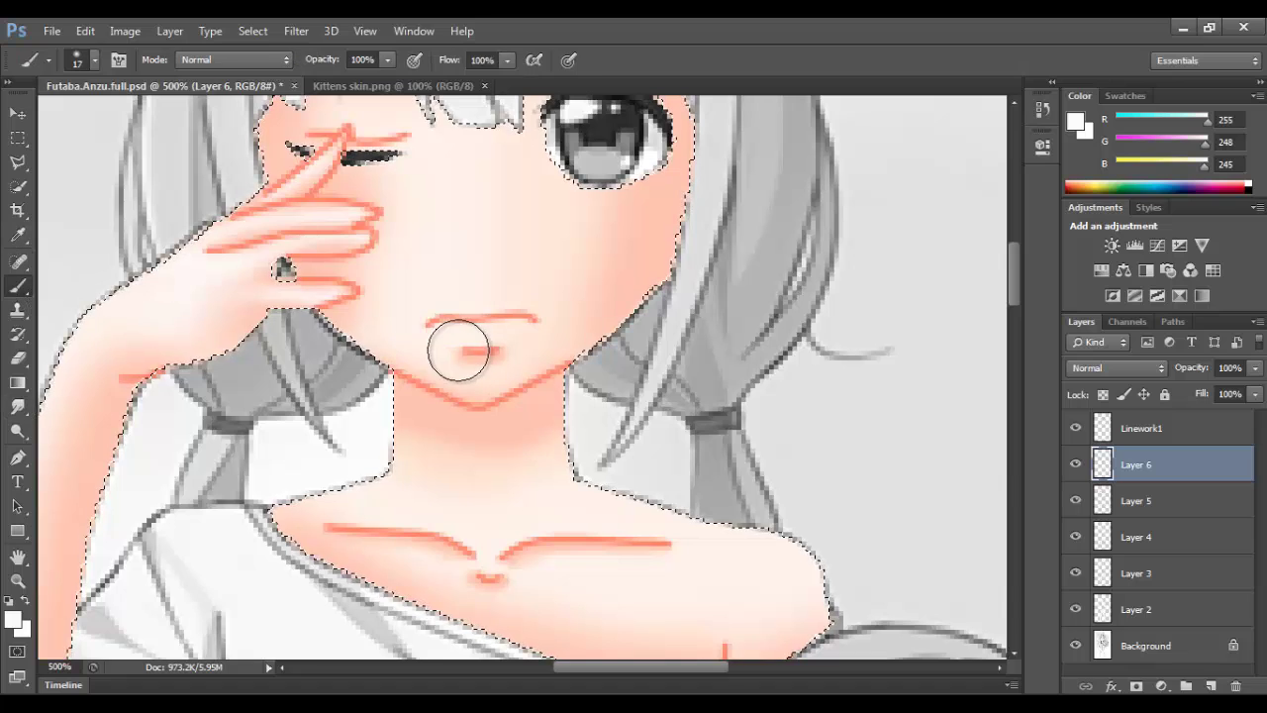
pyautogui.click(94, 59)
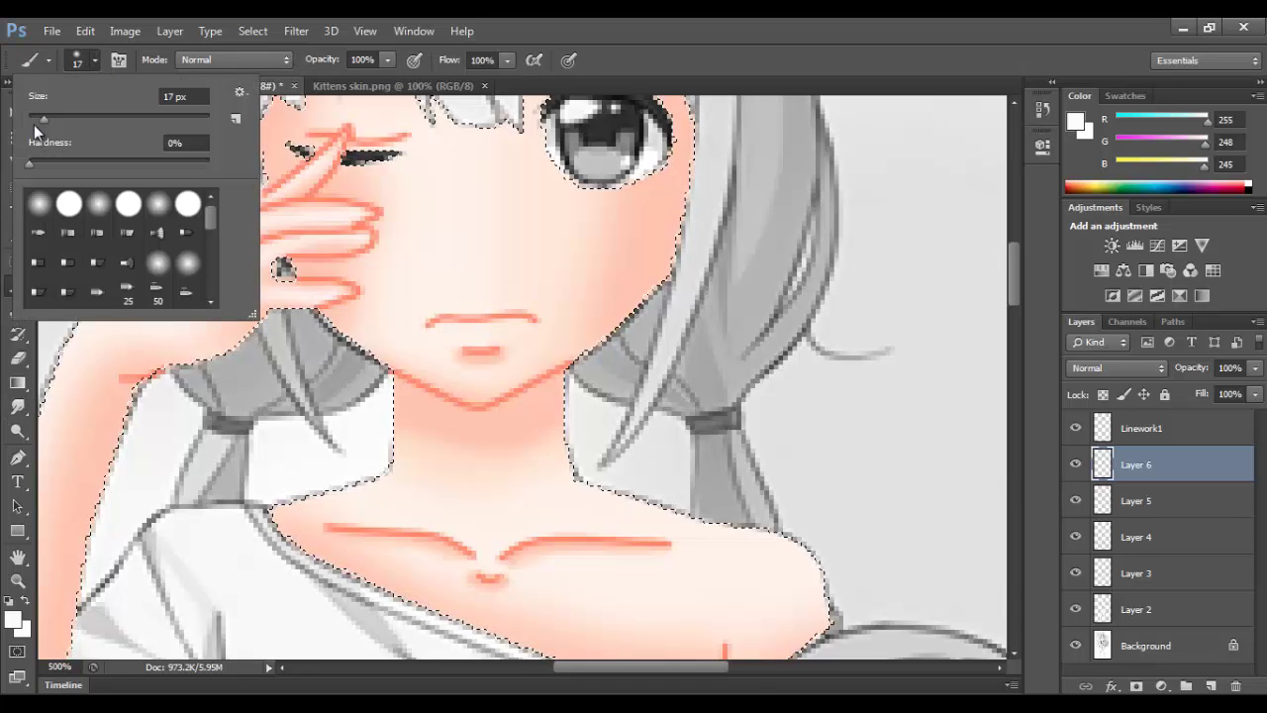
pyautogui.moveTo(37, 121); pyautogui.dragTo(38, 119)
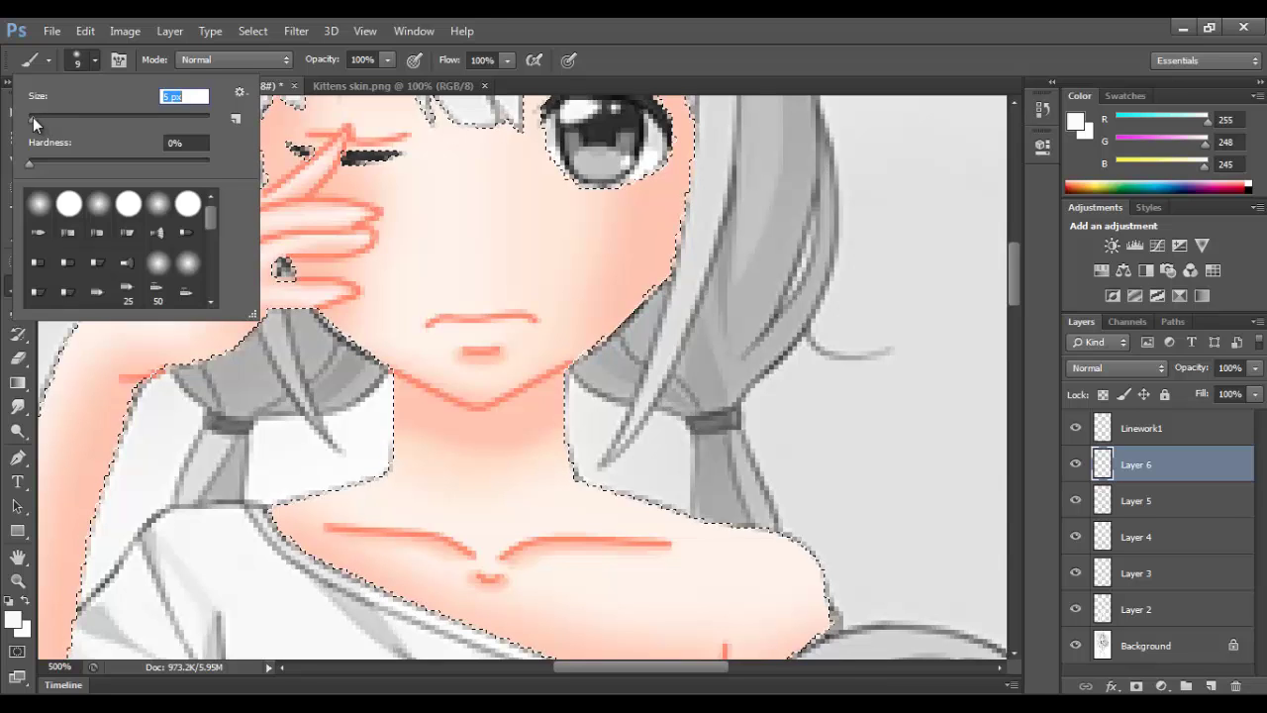
pyautogui.press('Return')
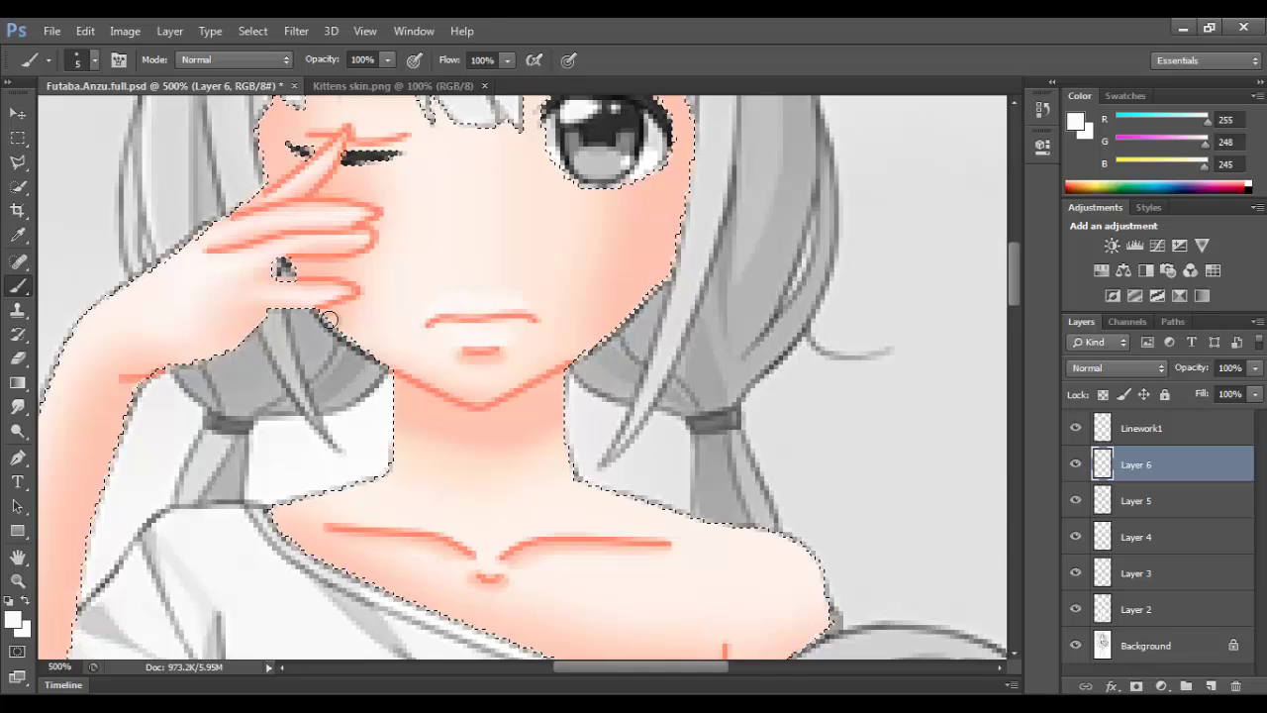
pyautogui.press('r')
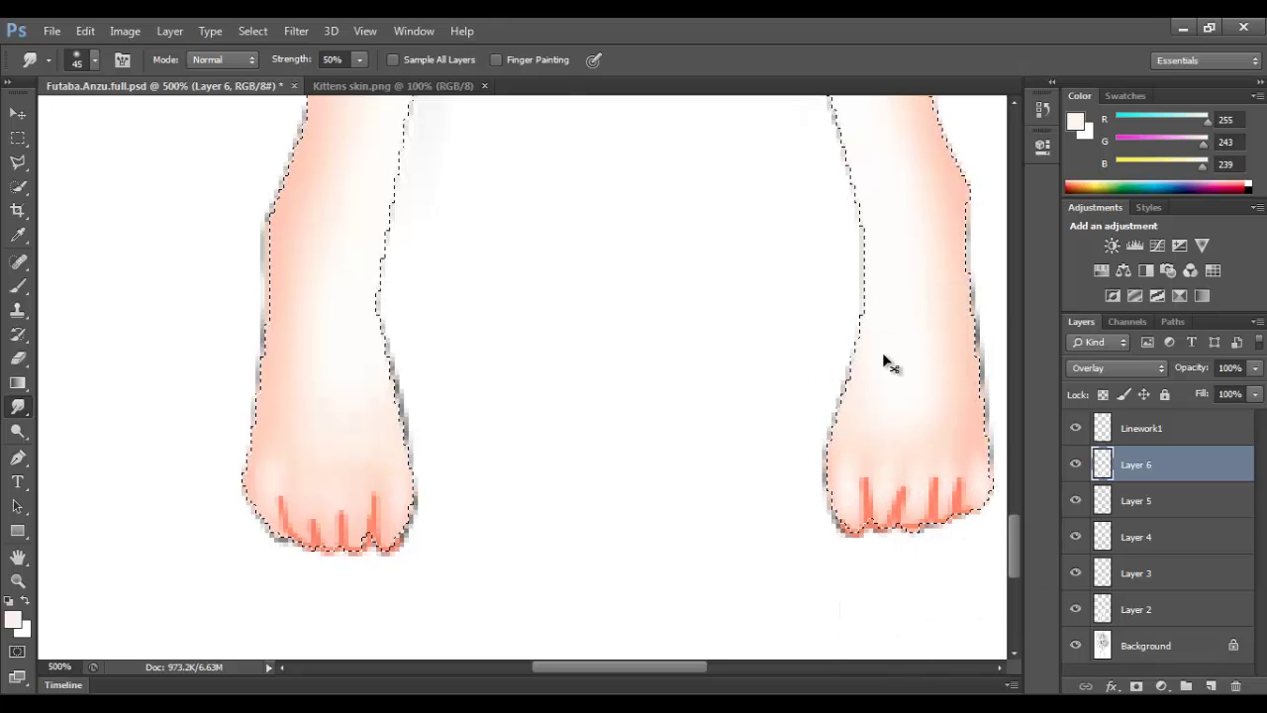
# Zoom out and lower Layer 6's opacity to about 54%.
pyautogui.hotkey('ctrl', '-')
pyautogui.hotkey('ctrl', '-')
pyautogui.hotkey('ctrl', '-')
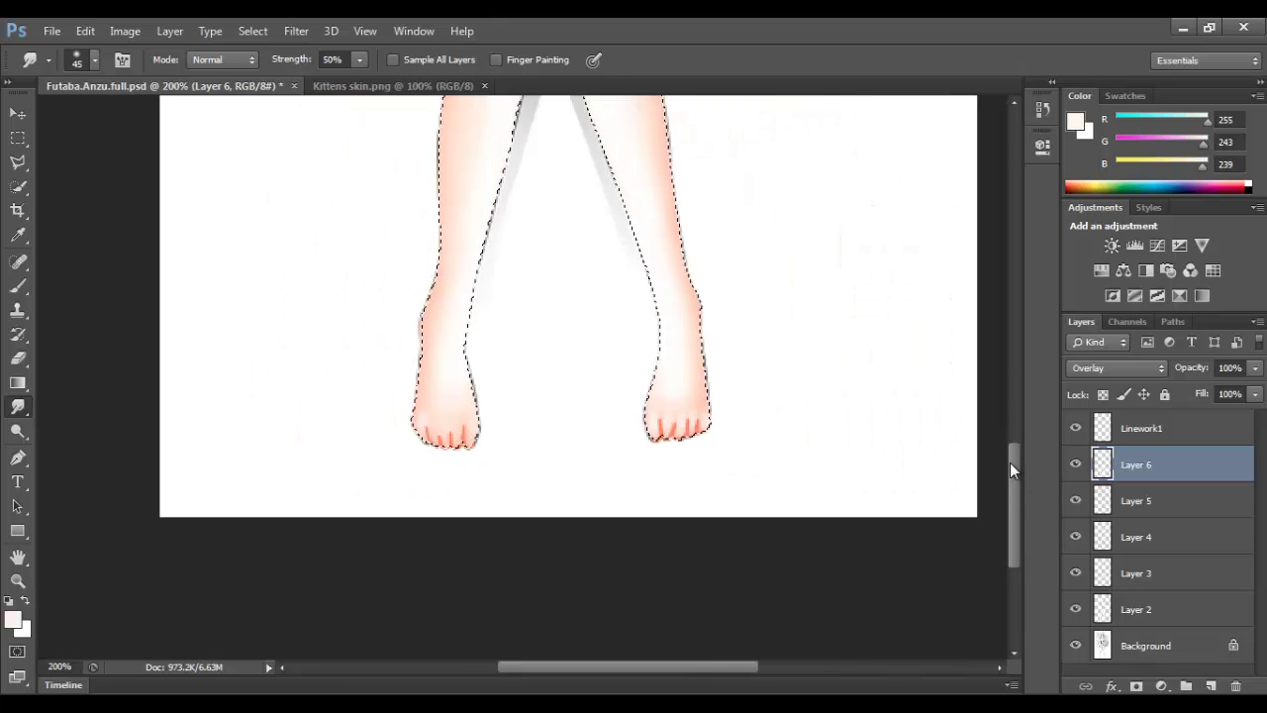
pyautogui.moveTo(1010, 462); pyautogui.dragTo(1020, 269)
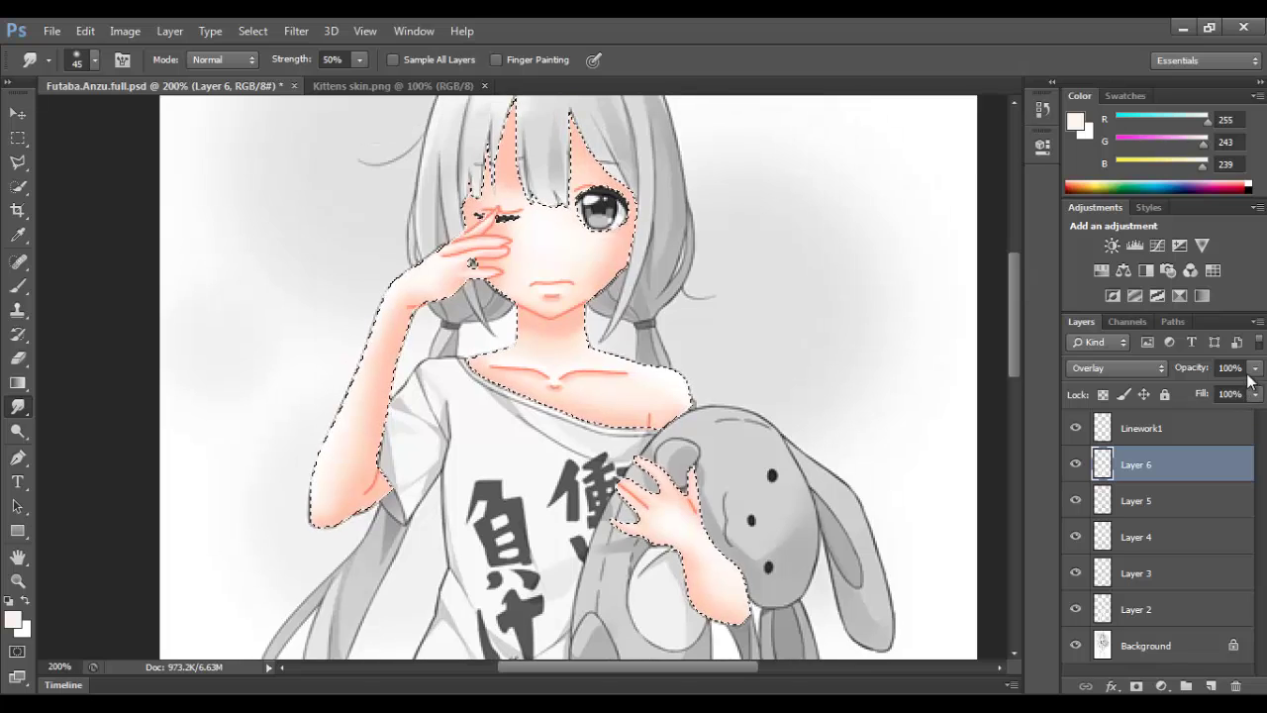
pyautogui.click(1253, 367)
pyautogui.moveTo(1253, 388); pyautogui.dragTo(1219, 389)
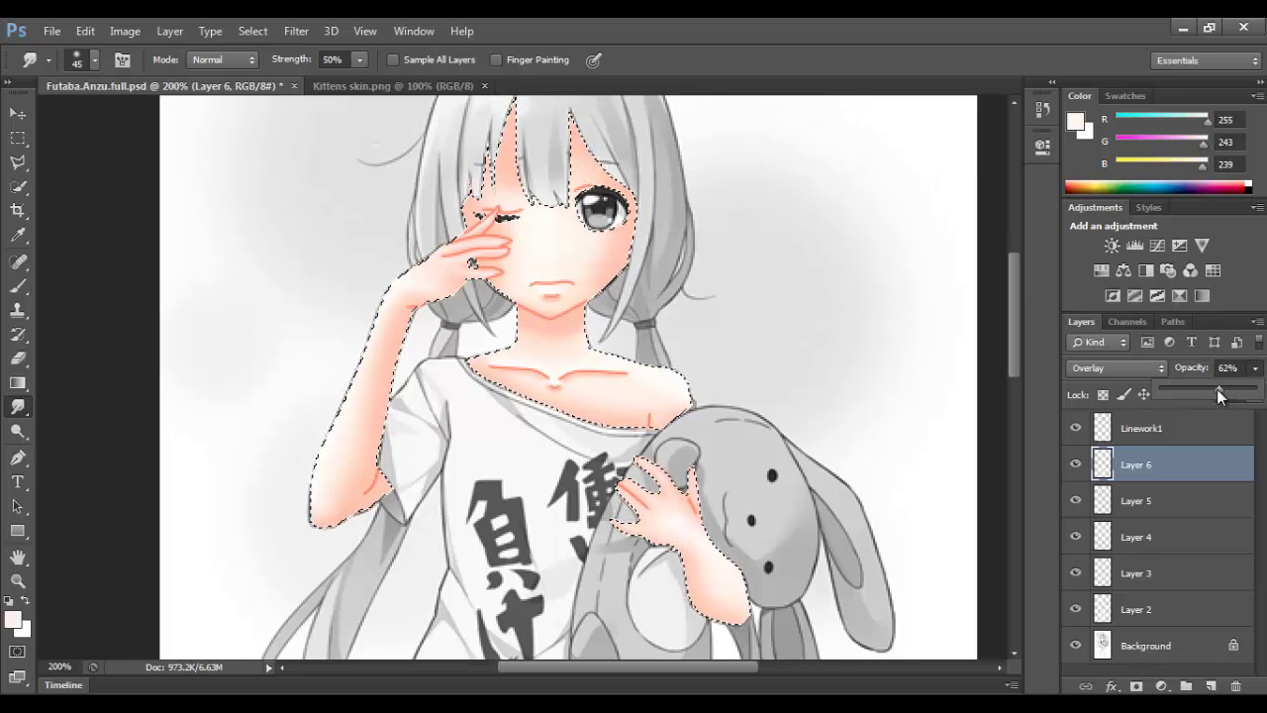
# Check Layers 4 and 5, then set Linework1's blend mode to Multiply.
pyautogui.click(1157, 522)
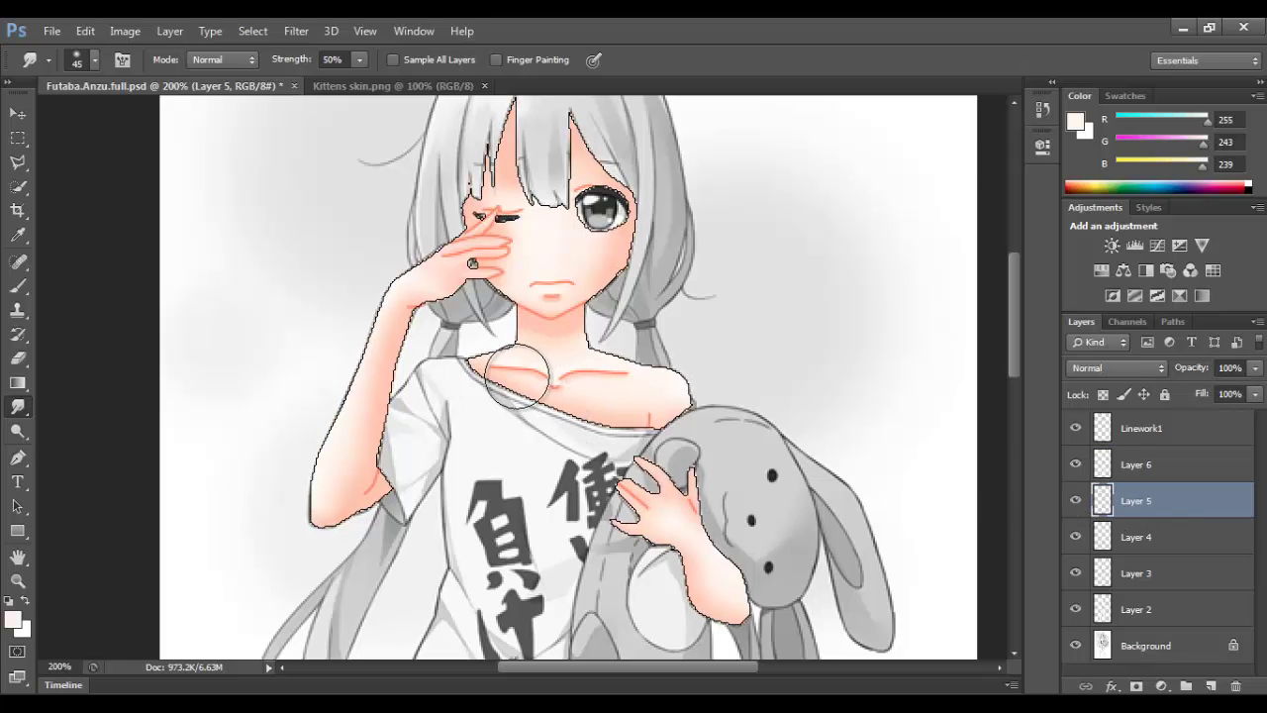
pyautogui.click(1100, 532)
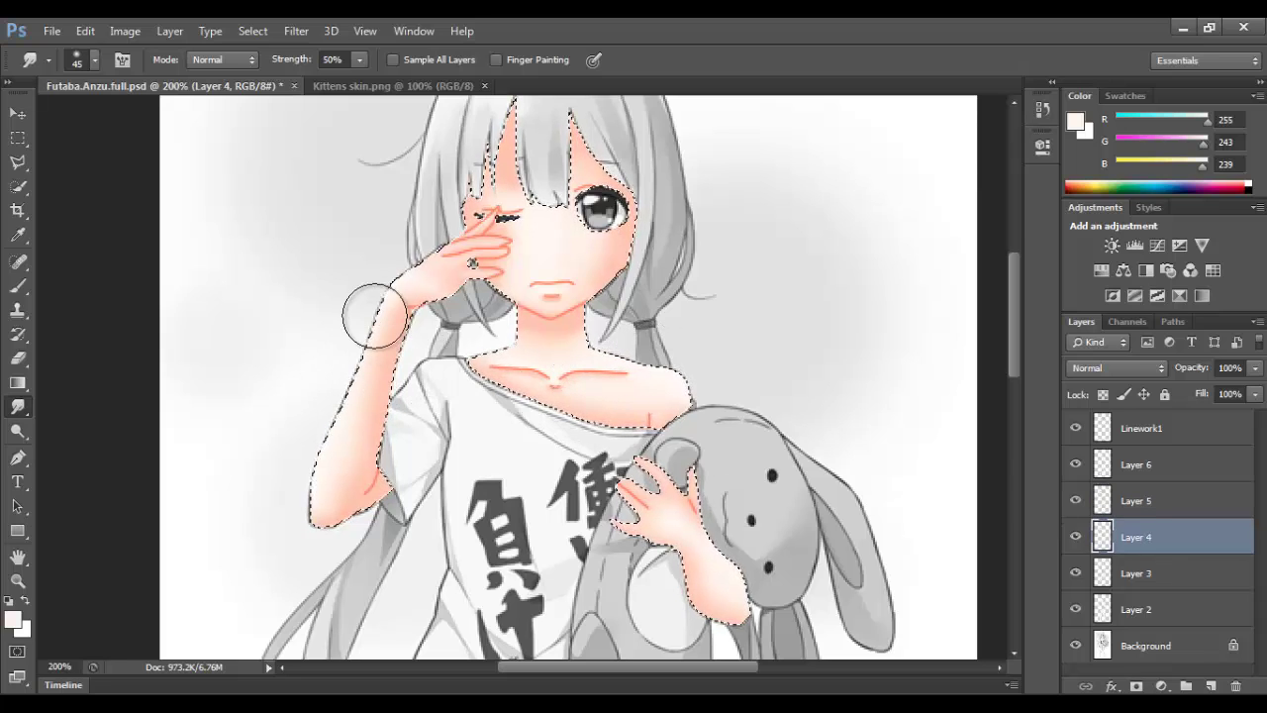
pyautogui.click(1100, 498)
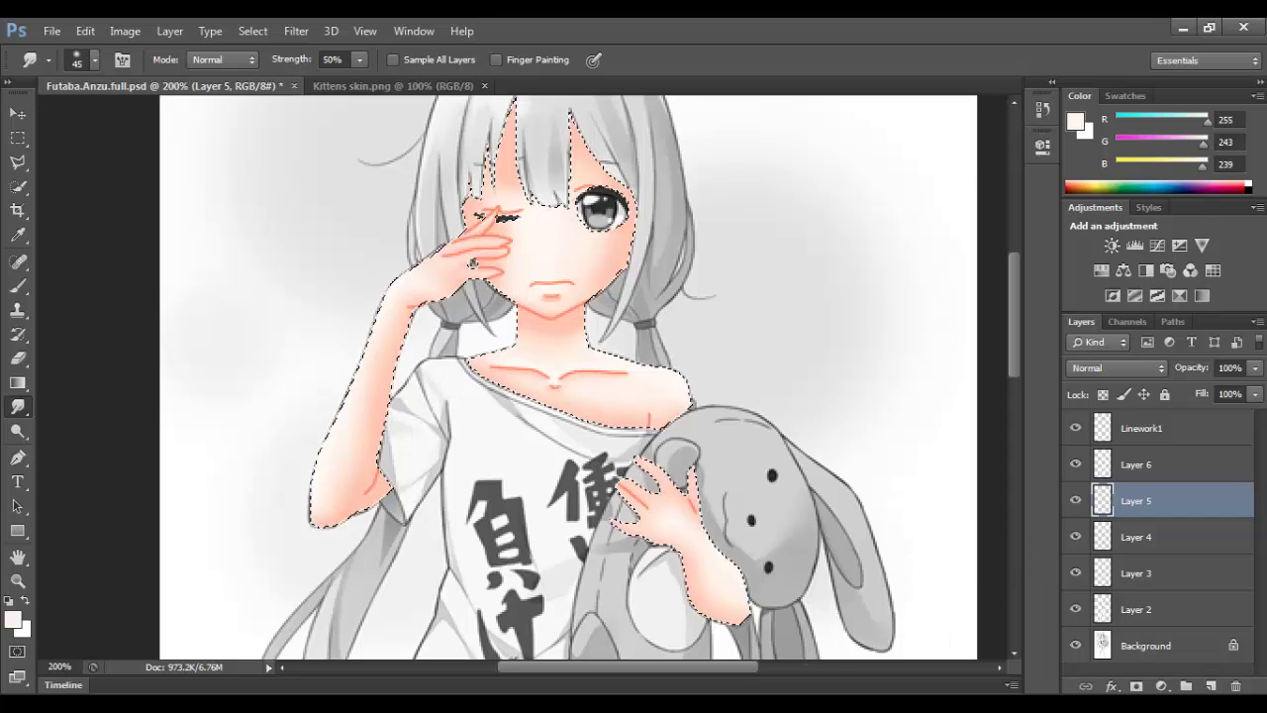
pyautogui.hotkey('alt', ']')
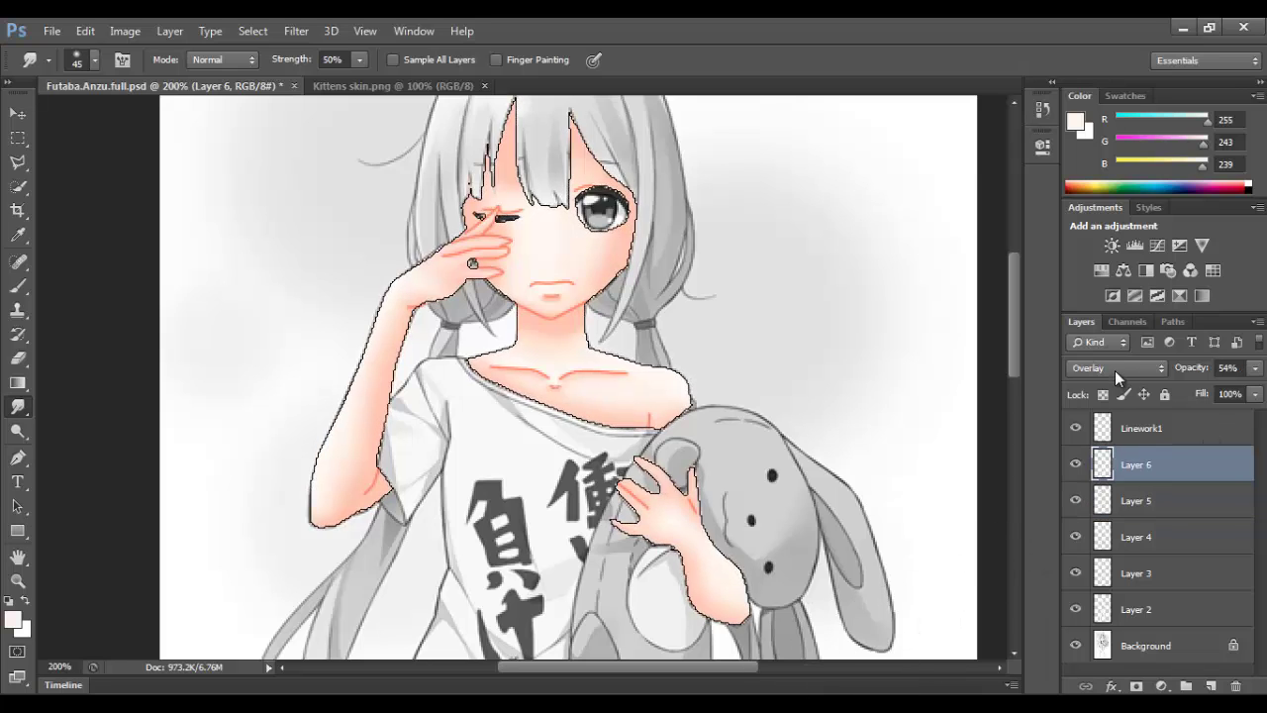
pyautogui.hotkey('alt', ']')
pyautogui.click(1126, 363)
pyautogui.click(1114, 84)
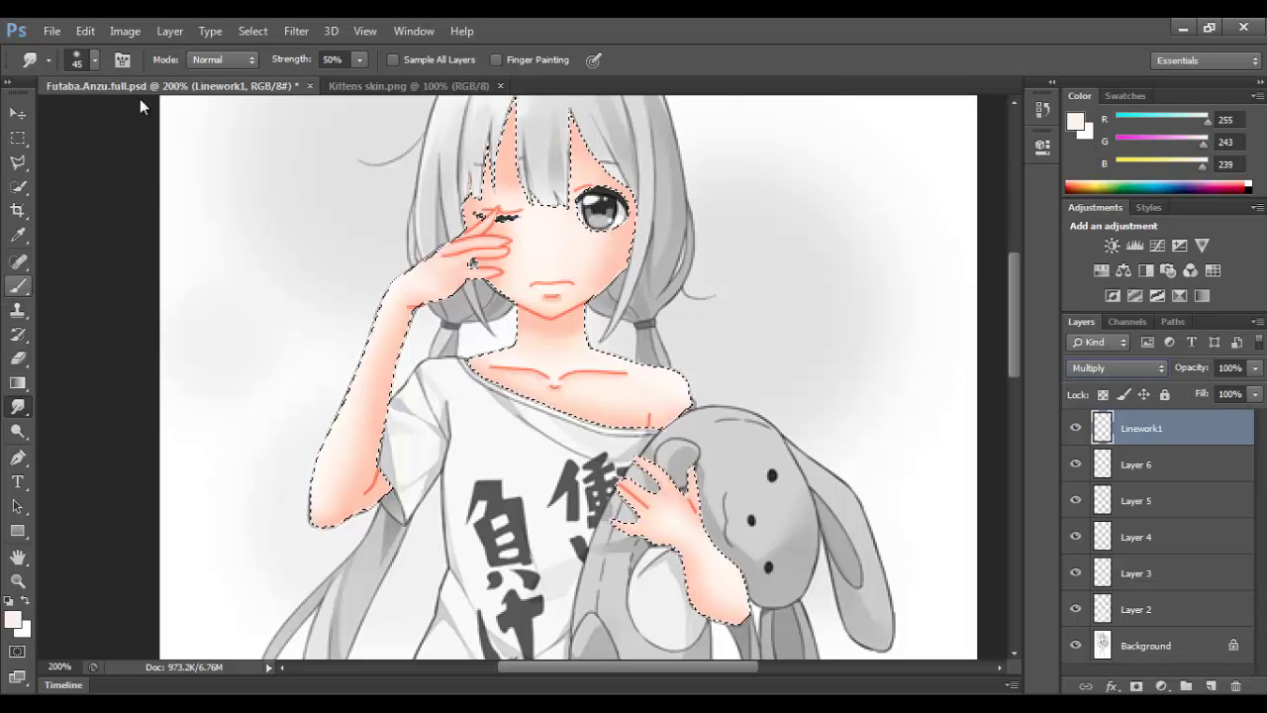
# At 600% zoom, smudge the chin and lip lines with a 12 px brush.
pyautogui.click(94, 60)
pyautogui.moveTo(56, 115); pyautogui.dragTo(42, 115)
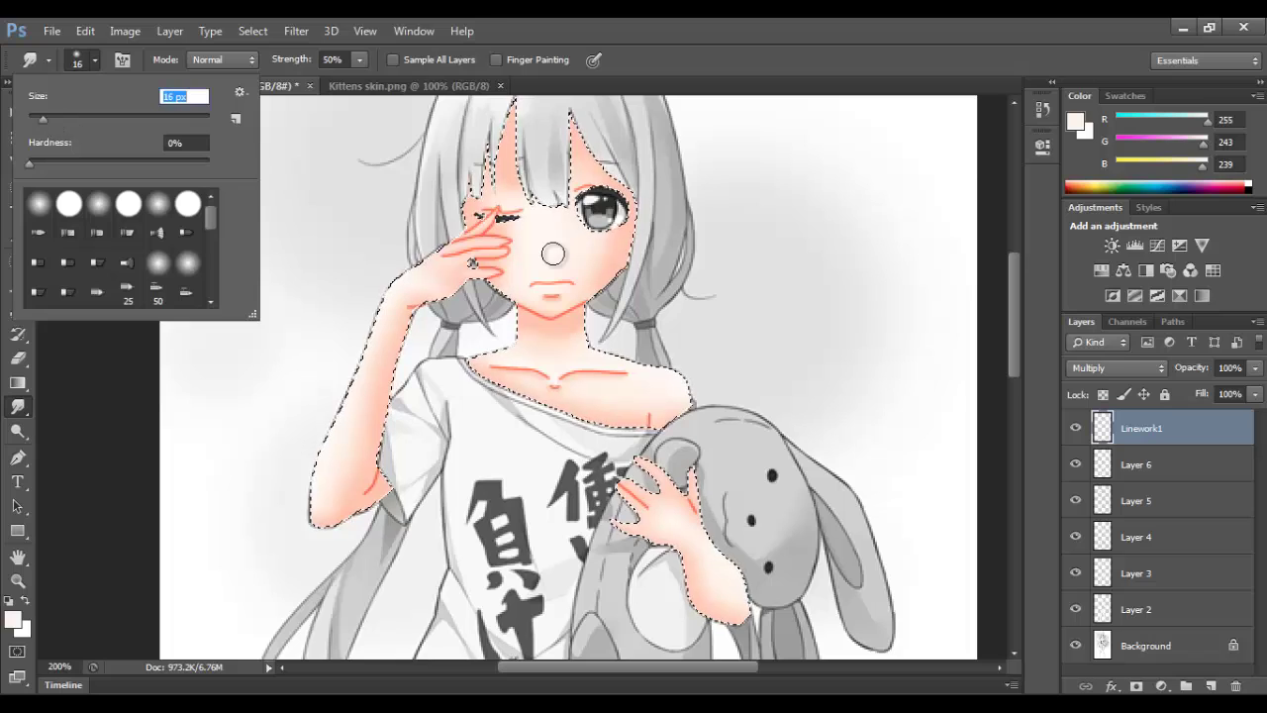
pyautogui.press('Return')
pyautogui.hotkey('ctrl', '+')
pyautogui.hotkey('ctrl', '+')
pyautogui.hotkey('ctrl', '+')
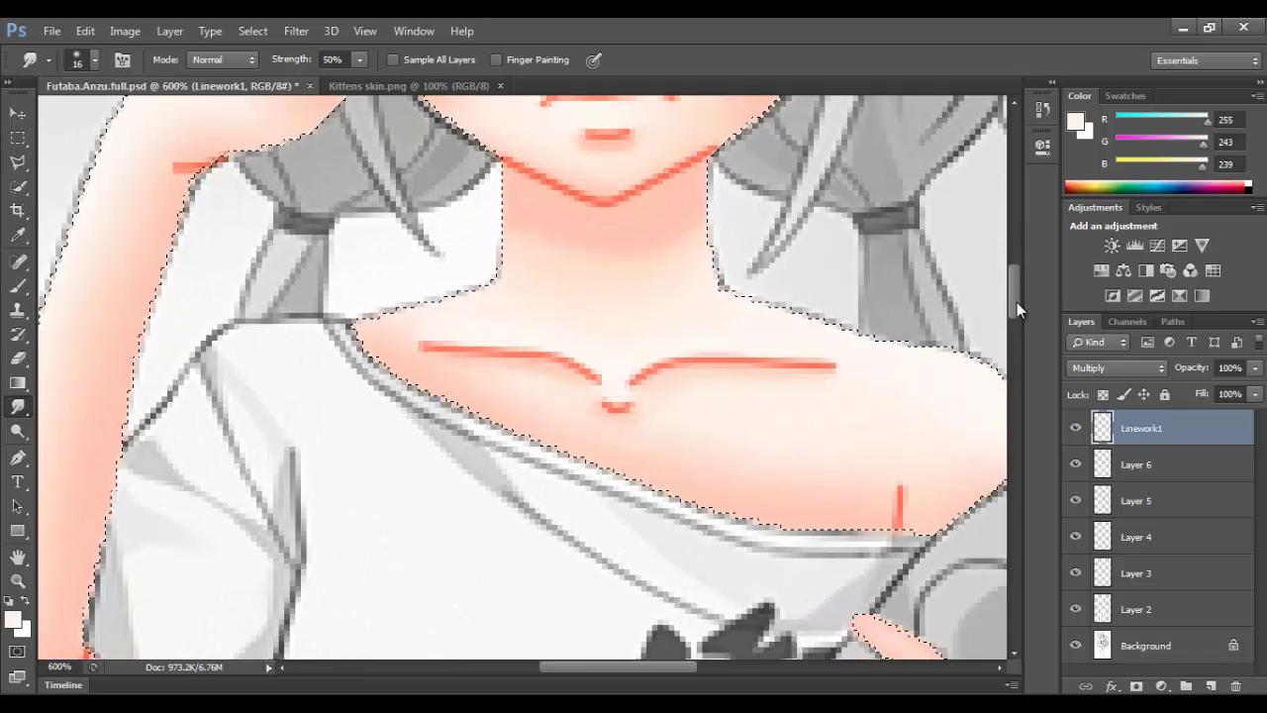
pyautogui.moveTo(1016, 302); pyautogui.dragTo(1015, 282)
pyautogui.hotkey('ctrl', '+')
pyautogui.click(95, 59)
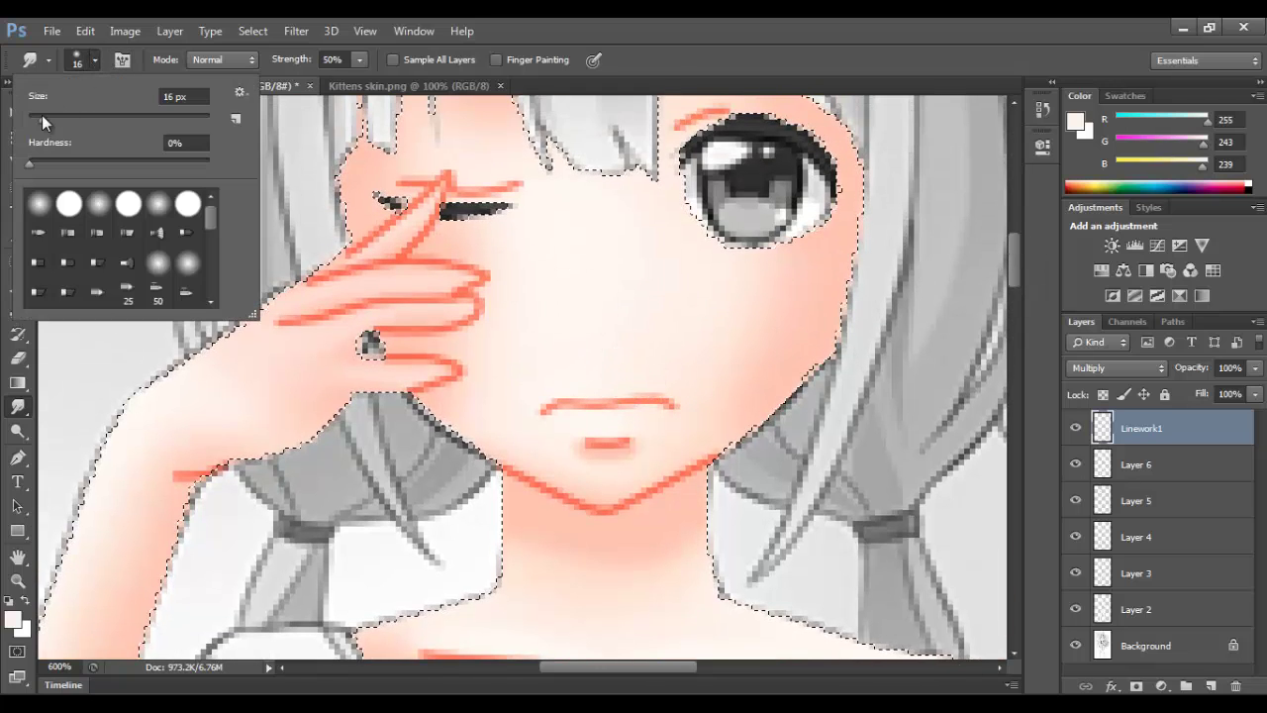
pyautogui.moveTo(41, 115); pyautogui.dragTo(38, 115)
pyautogui.press('Return')
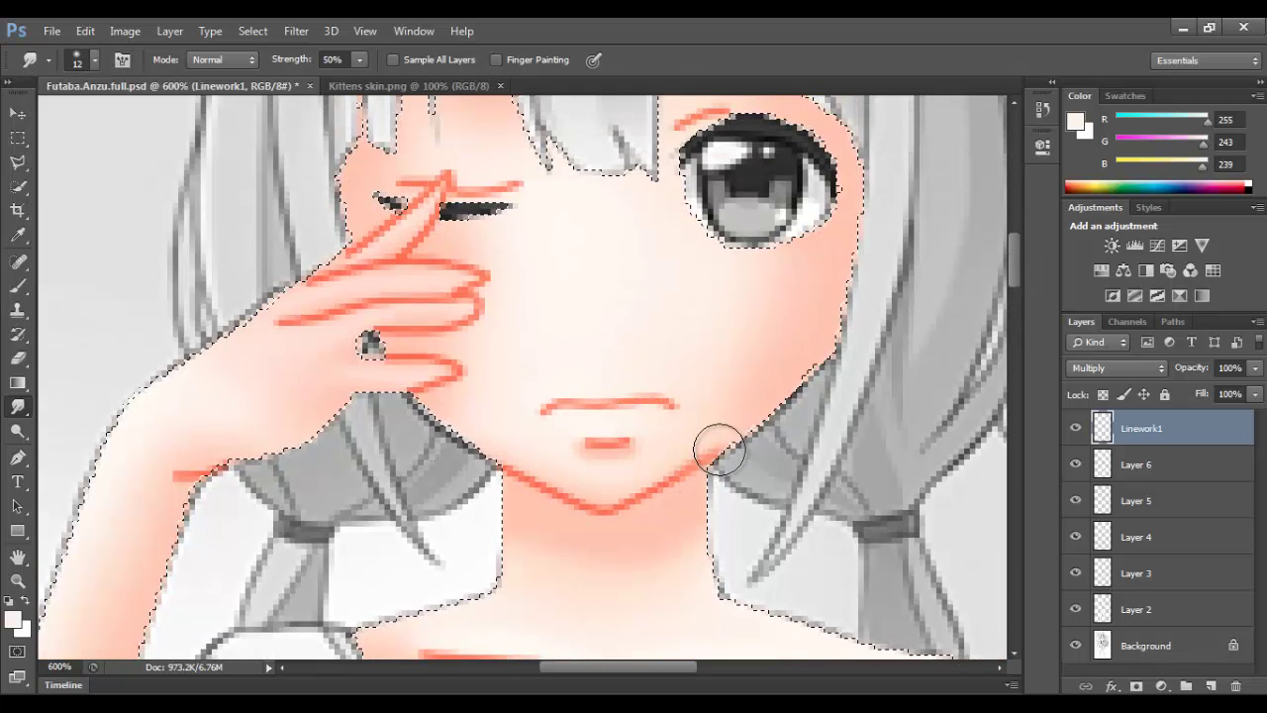
pyautogui.moveTo(652, 488)
pyautogui.mouseDown()
pyautogui.moveTo(565, 497)
pyautogui.moveTo(586, 509)
pyautogui.moveTo(509, 469)
pyautogui.mouseUp()
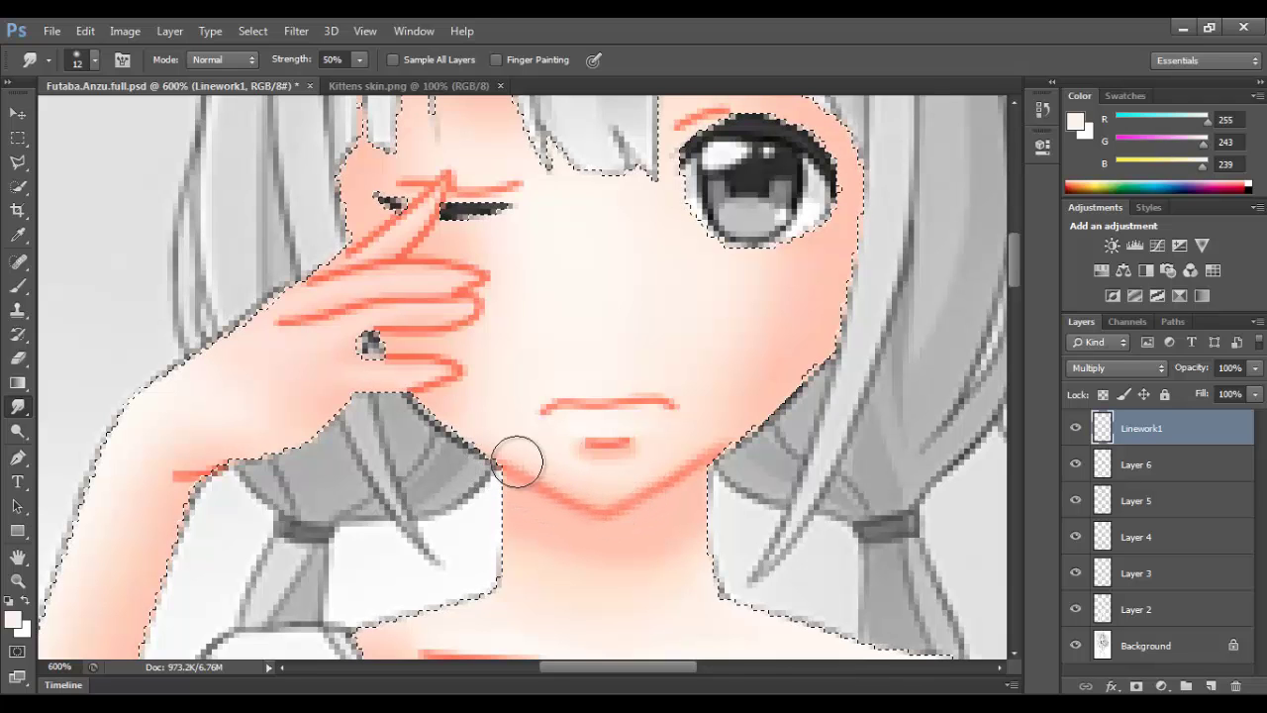
pyautogui.moveTo(600, 444)
pyautogui.mouseDown()
pyautogui.moveTo(575, 448)
pyautogui.moveTo(624, 439)
pyautogui.mouseUp()
pyautogui.moveTo(656, 390)
pyautogui.mouseDown()
pyautogui.moveTo(678, 402)
pyautogui.moveTo(543, 412)
pyautogui.moveTo(672, 404)
pyautogui.moveTo(602, 390)
pyautogui.moveTo(608, 402)
pyautogui.moveTo(669, 408)
pyautogui.moveTo(628, 405)
pyautogui.mouseUp()
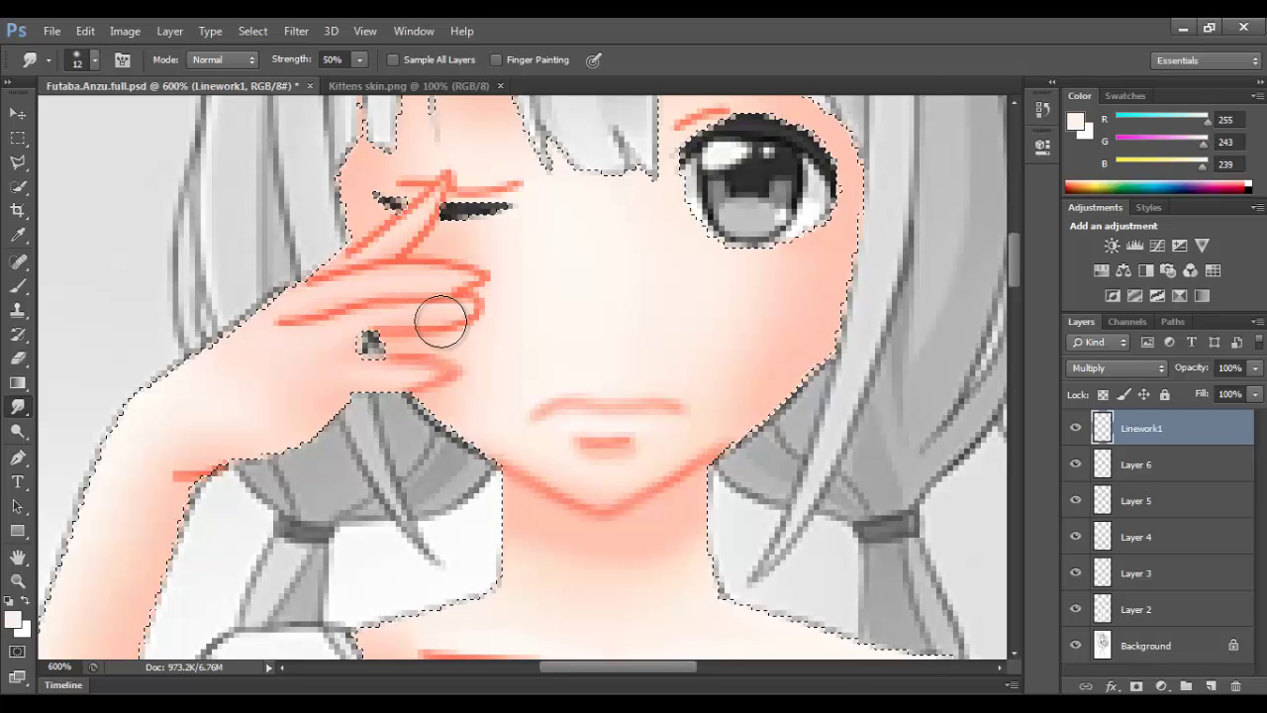
# Smudge the finger strokes into a curved fingertip and soften the toe lines.
pyautogui.moveTo(473, 298)
pyautogui.mouseDown()
pyautogui.moveTo(344, 273)
pyautogui.moveTo(295, 299)
pyautogui.moveTo(312, 319)
pyautogui.moveTo(262, 338)
pyautogui.moveTo(352, 308)
pyautogui.moveTo(415, 220)
pyautogui.mouseUp()
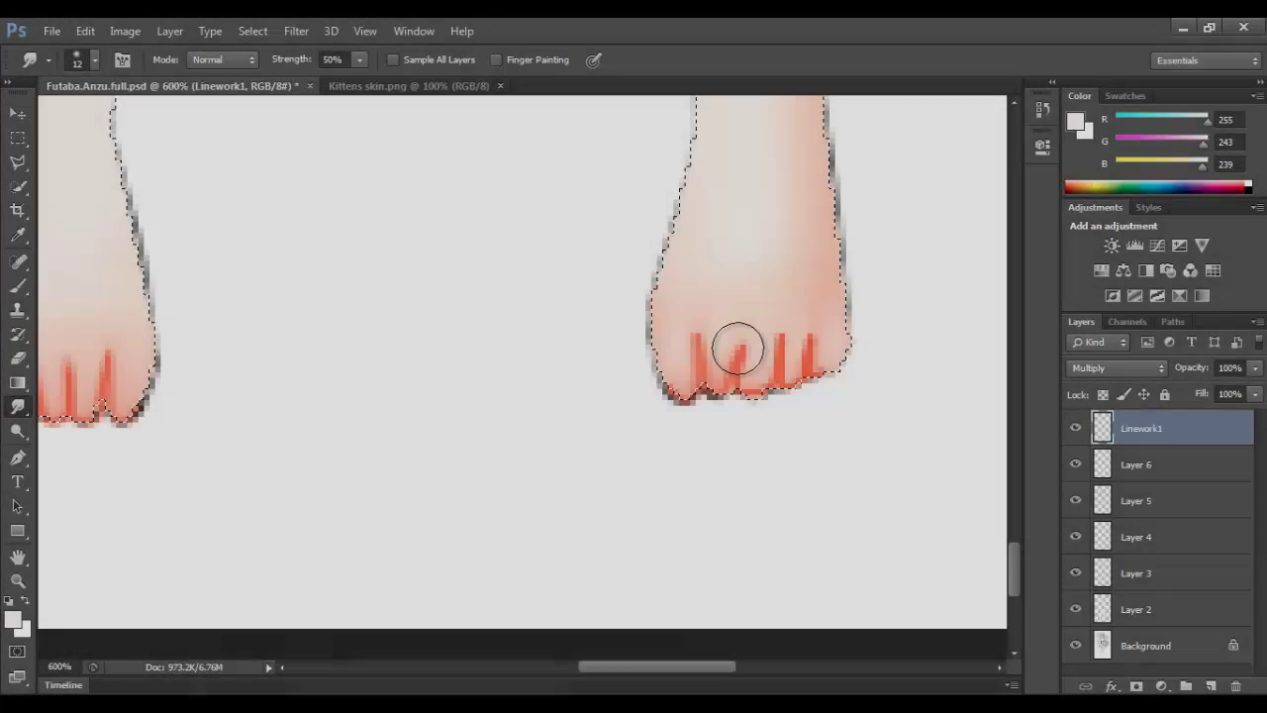
pyautogui.moveTo(738, 347)
pyautogui.mouseDown()
pyautogui.moveTo(792, 354)
pyautogui.moveTo(781, 330)
pyautogui.moveTo(817, 344)
pyautogui.mouseUp()
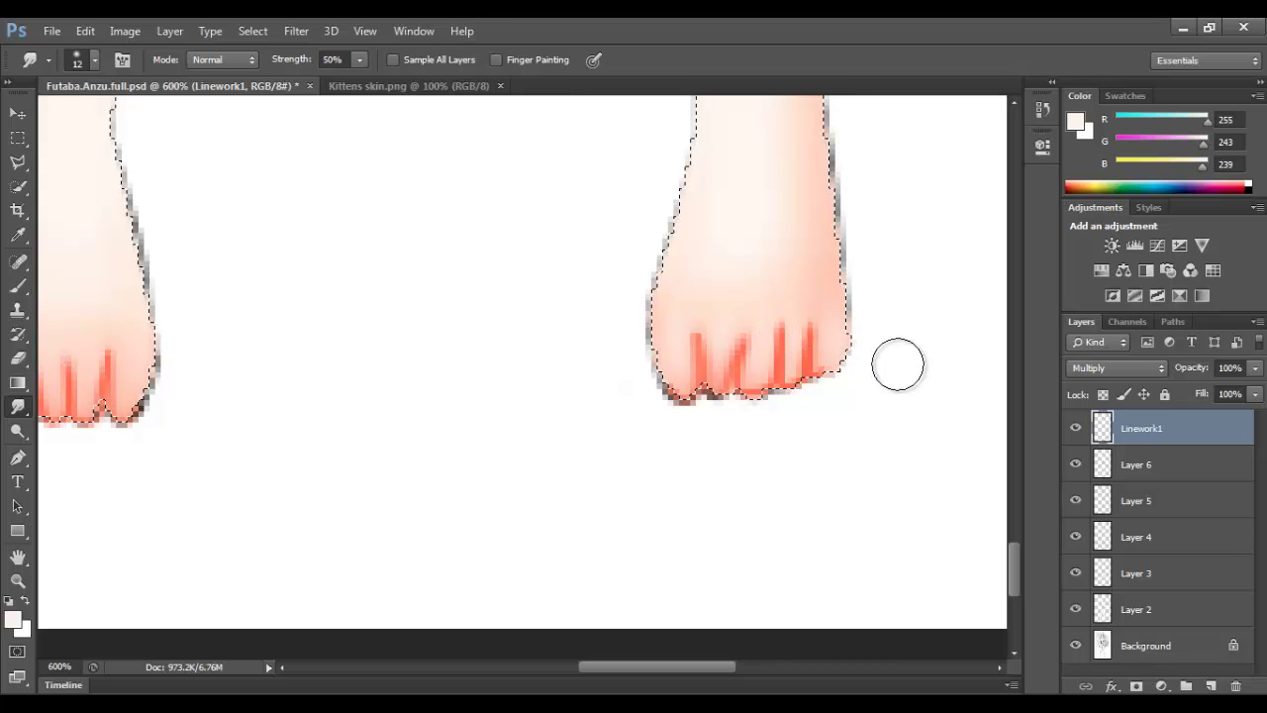
pyautogui.hotkey('ctrl', '-')
pyautogui.hotkey('ctrl', '-')
pyautogui.hotkey('ctrl', '-')
pyautogui.hotkey('ctrl', '-')
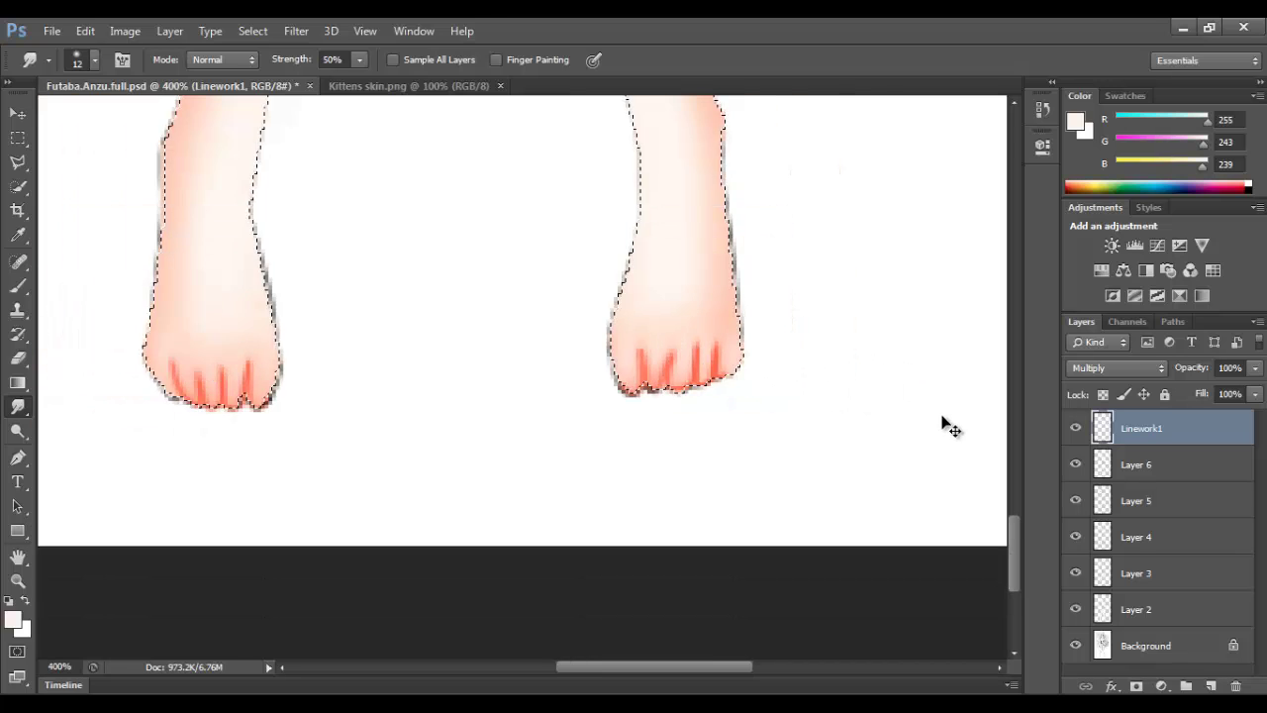
pyautogui.moveTo(1014, 502); pyautogui.dragTo(1013, 325)
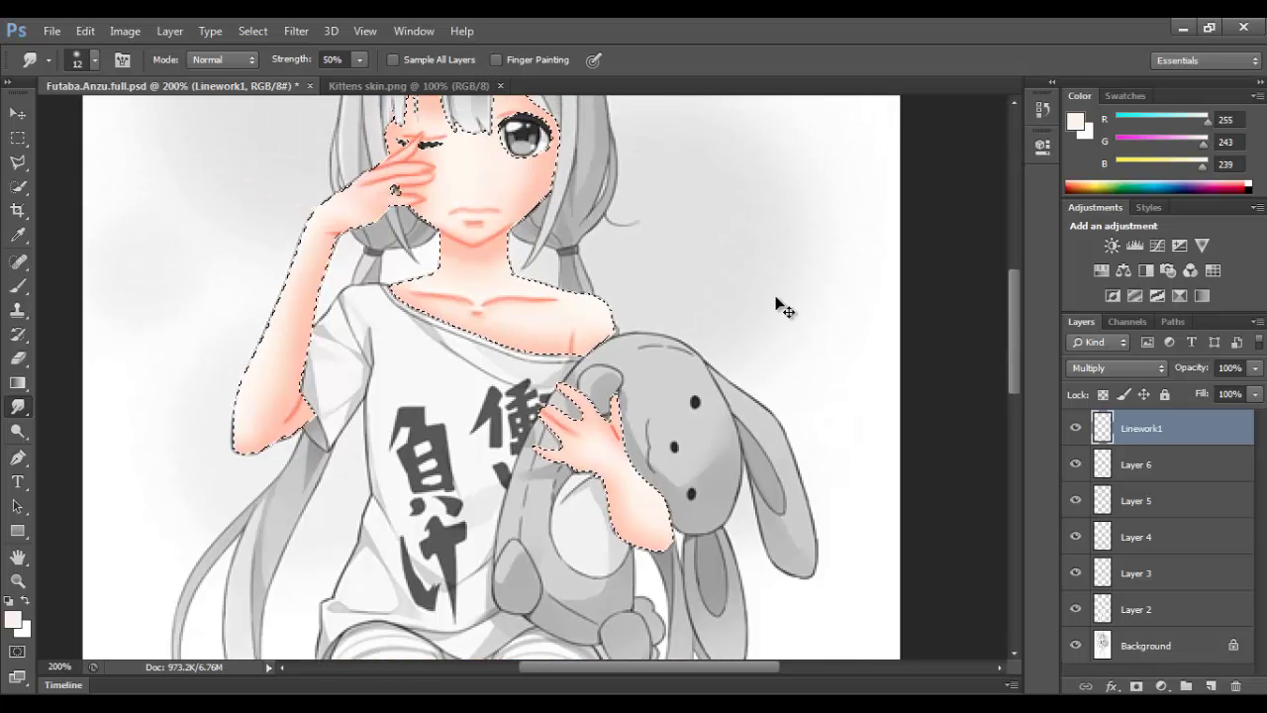
pyautogui.hotkey('ctrl', '-')
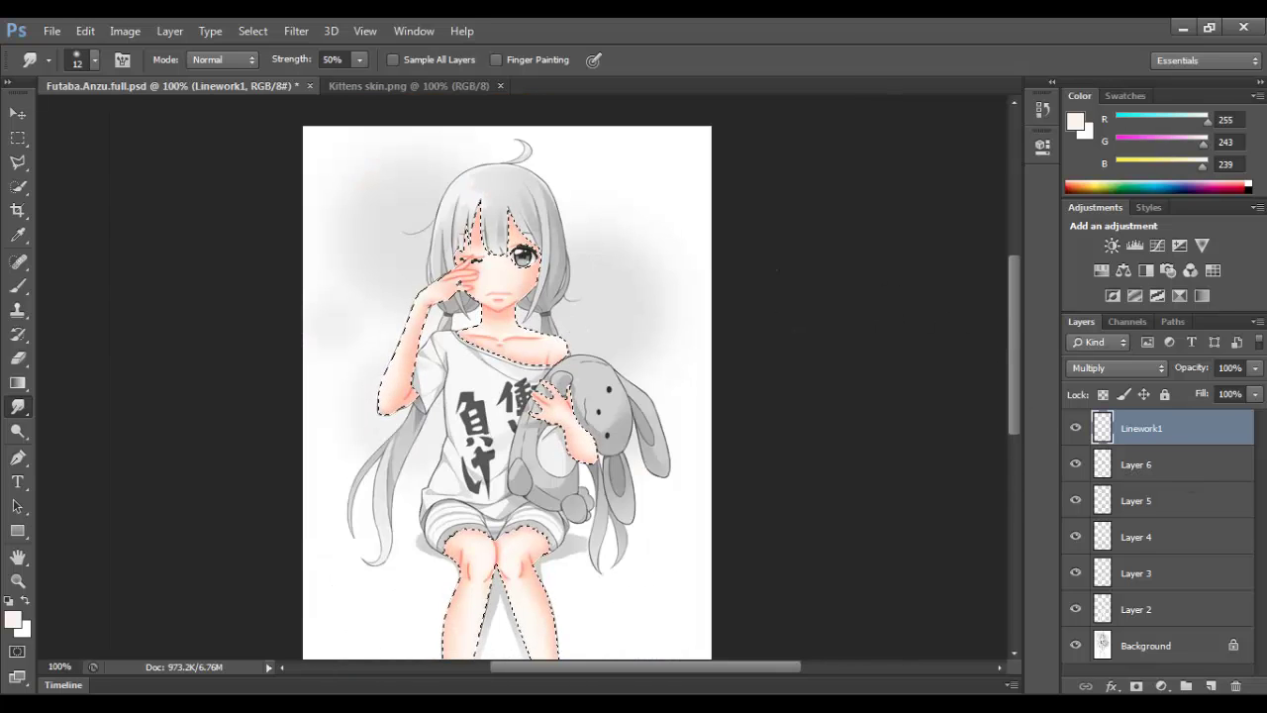
# Lower Linework1's opacity to 45%.
pyautogui.click(1255, 368)
pyautogui.moveTo(1255, 389); pyautogui.dragTo(1206, 393)
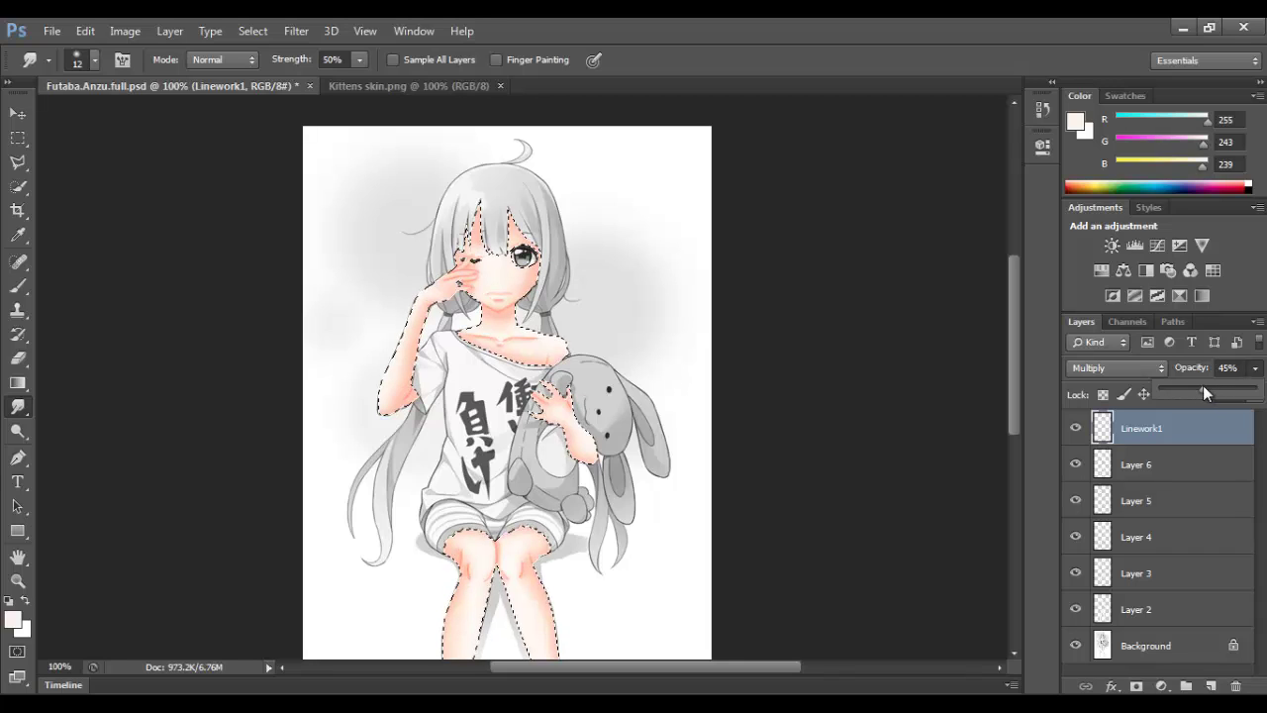
pyautogui.moveTo(1203, 387); pyautogui.dragTo(1203, 387)
pyautogui.hotkey('ctrl', 'd')
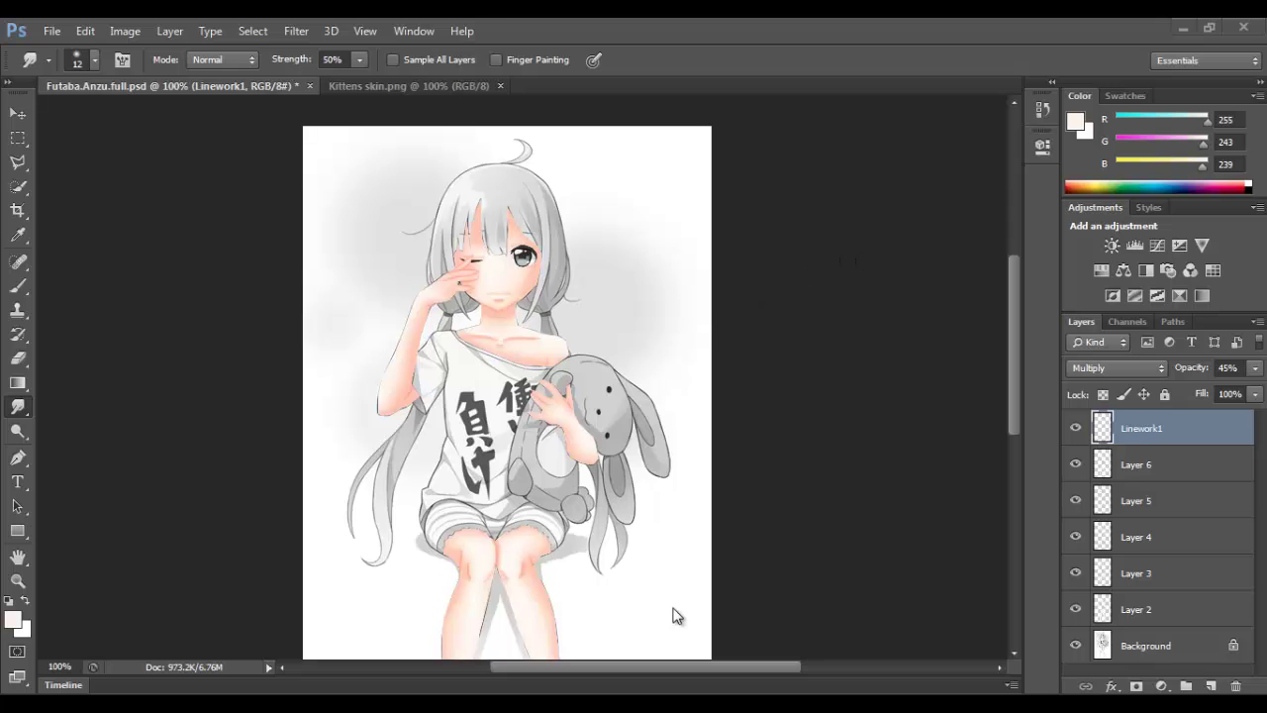
pyautogui.hotkey('ctrl', 'shift', 'd')
# Add a new layer above Background and set the brush to 5000 px.
pyautogui.click(1207, 648)
pyautogui.click(1210, 686)
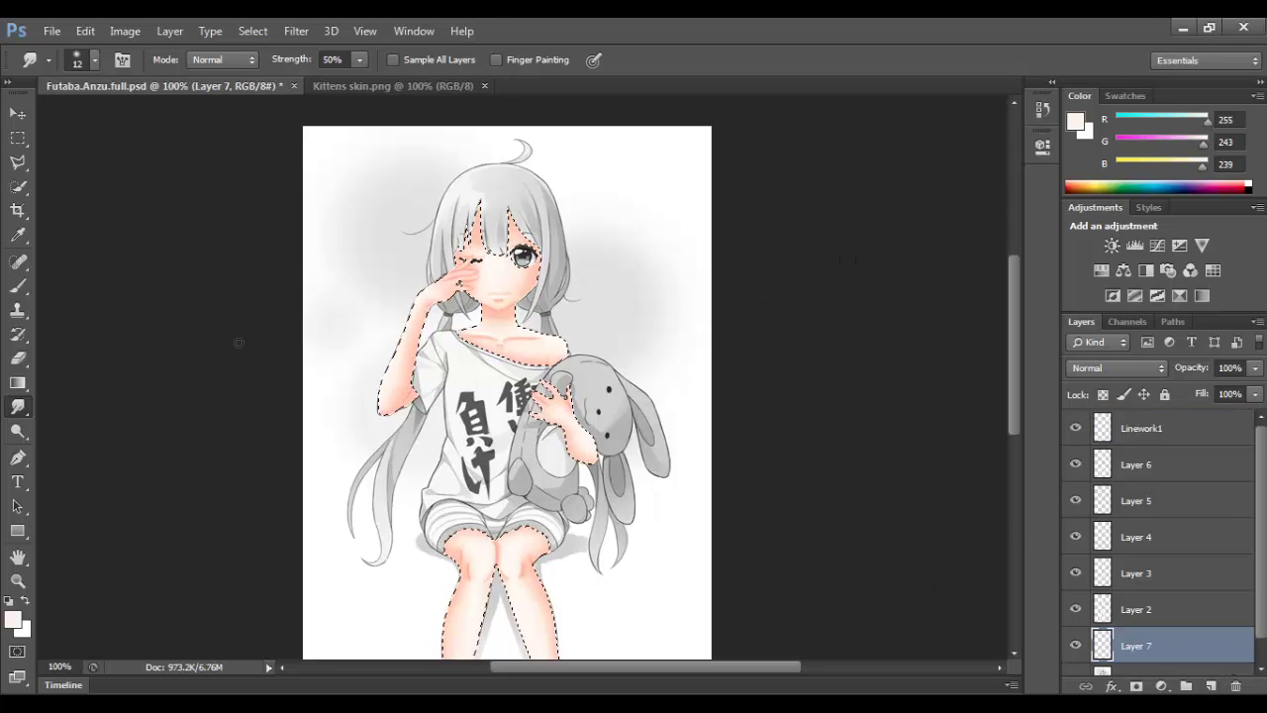
pyautogui.click(18, 286)
pyautogui.click(95, 59)
pyautogui.moveTo(150, 122); pyautogui.dragTo(247, 119)
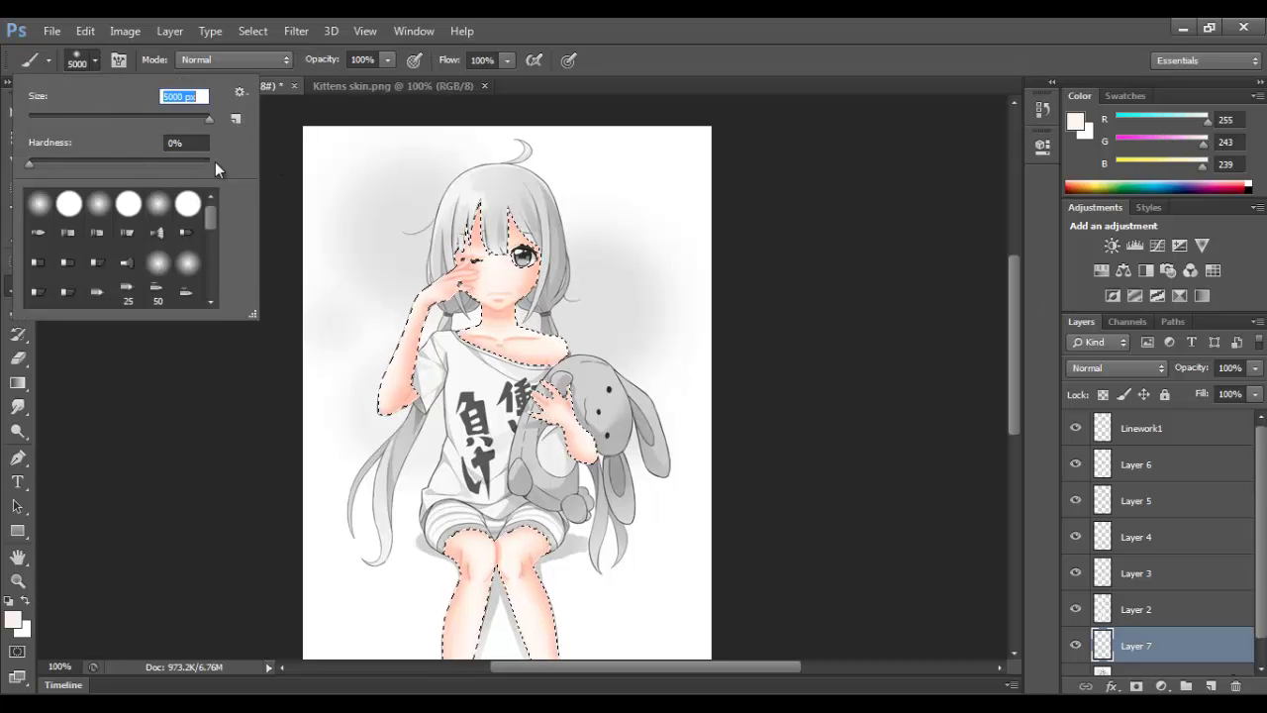
# Deselect and fill the new Layer 7 solid white with a single brush click.
pyautogui.click(1126, 95)
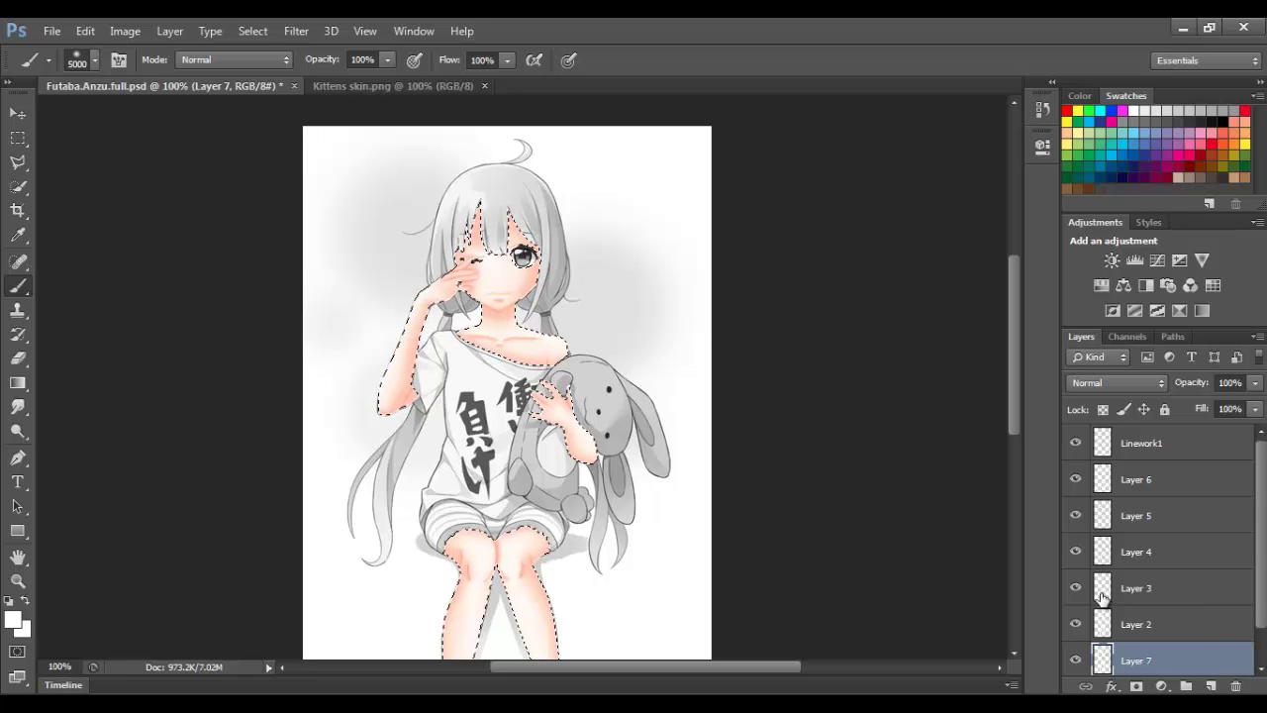
pyautogui.click(18, 162)
pyautogui.rightClick(504, 231)
pyautogui.click(548, 239)
pyautogui.press('b')
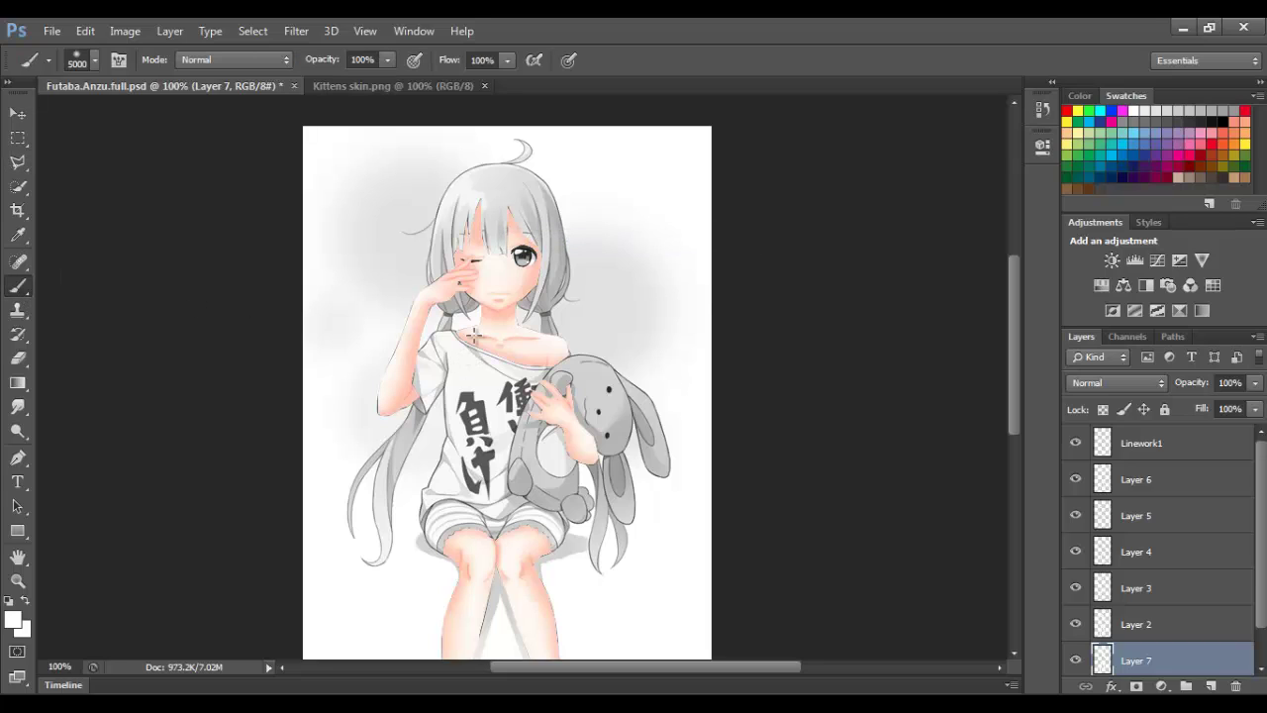
pyautogui.click(468, 344)
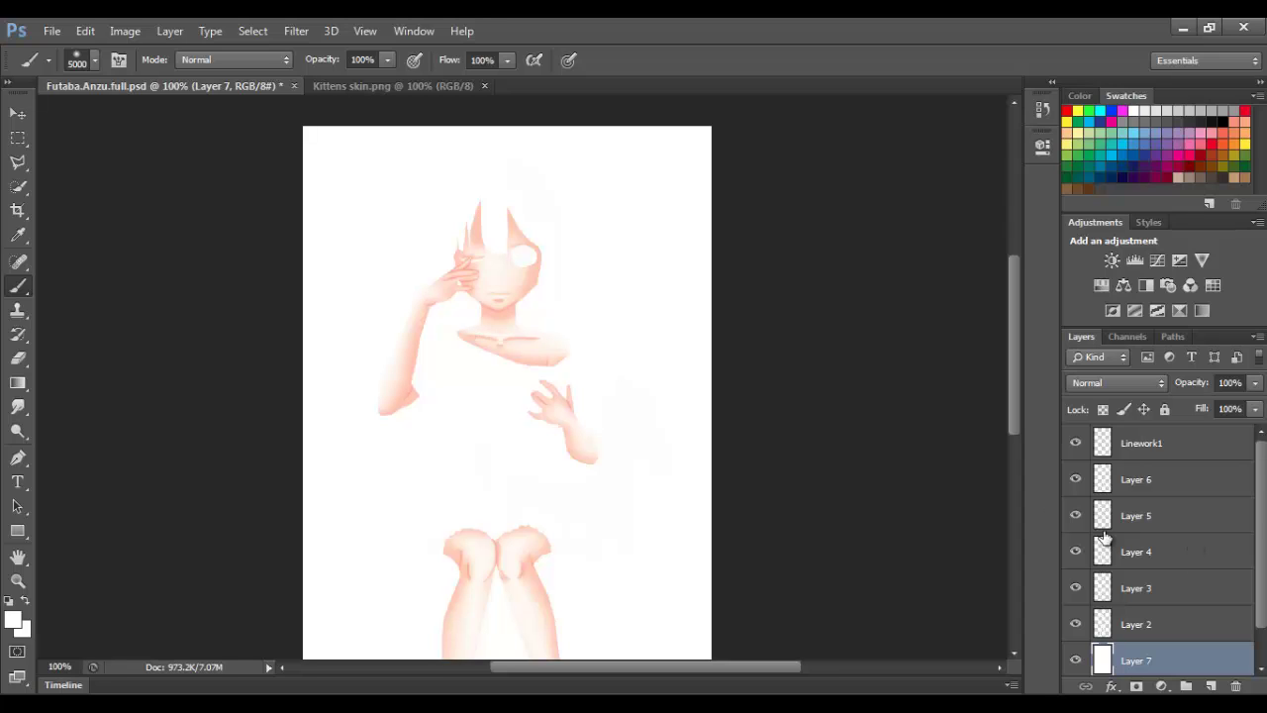
# Zoom around the chest, hand and face to inspect the skin shading on white.
pyautogui.hotkey('ctrl', '+')
pyautogui.hotkey('ctrl', '+')
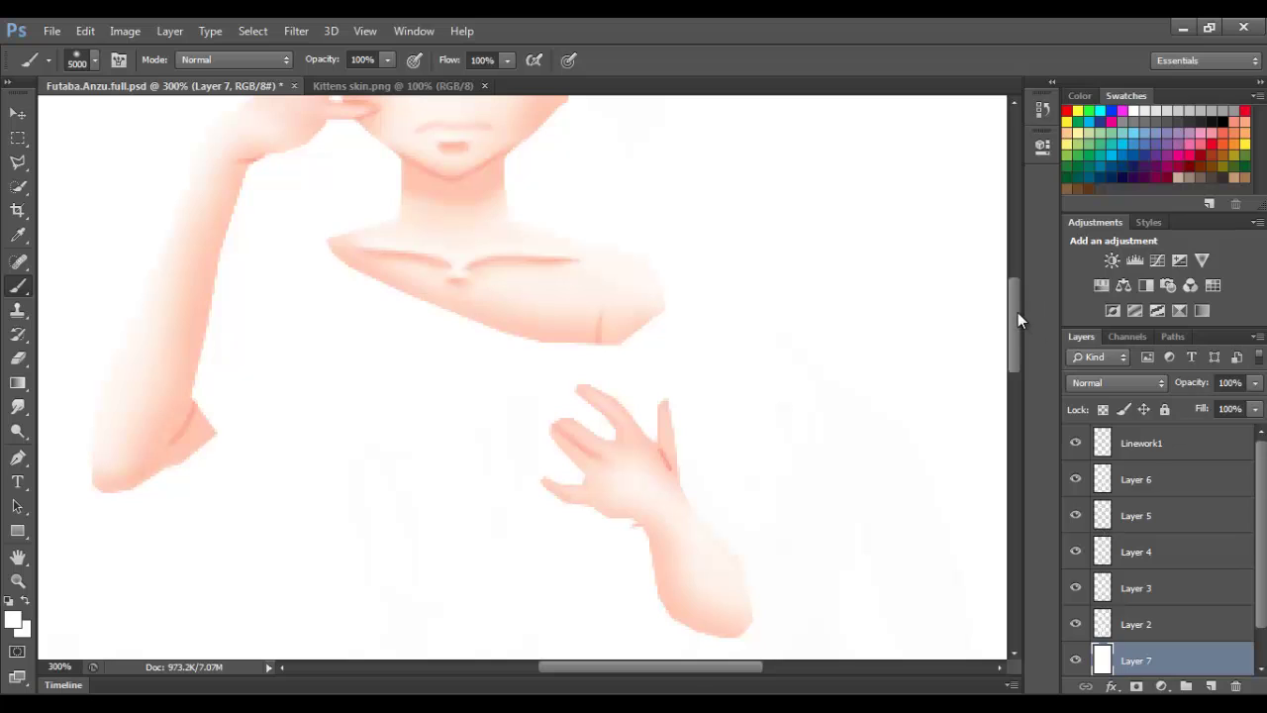
pyautogui.moveTo(1018, 319); pyautogui.dragTo(1023, 258)
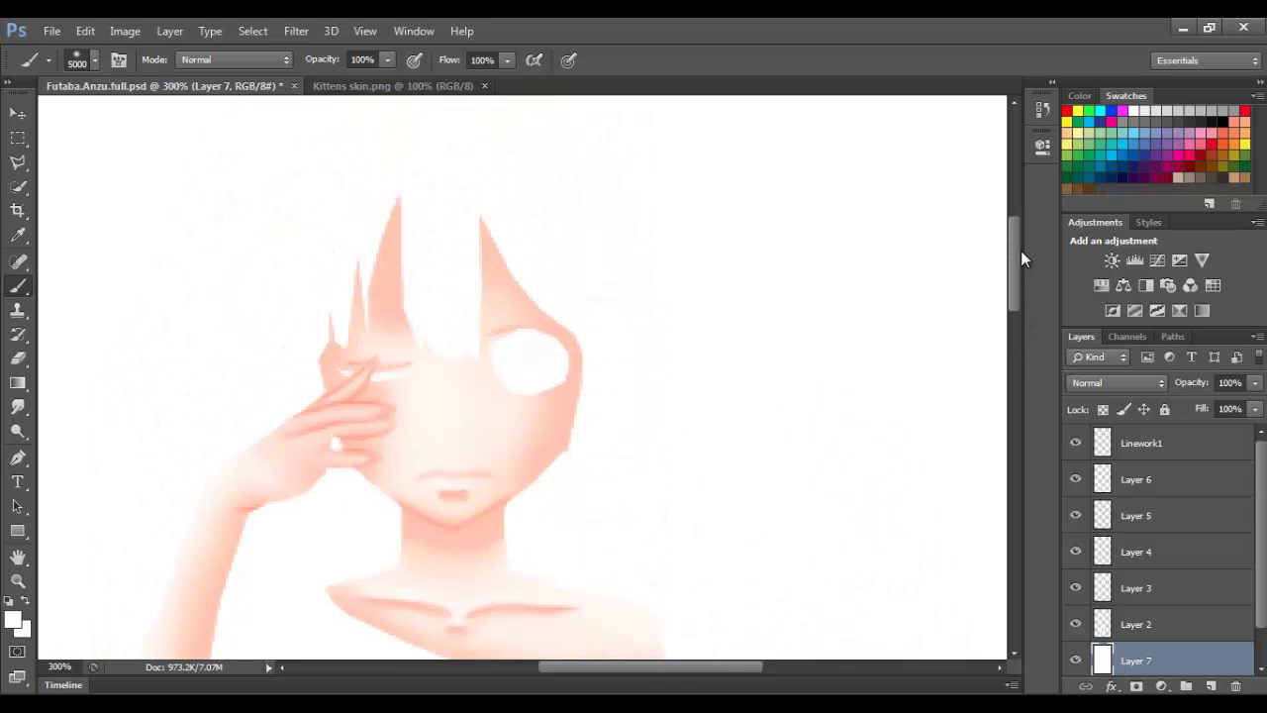
pyautogui.moveTo(1021, 250); pyautogui.dragTo(1035, 270)
pyautogui.hotkey('ctrl', '1')
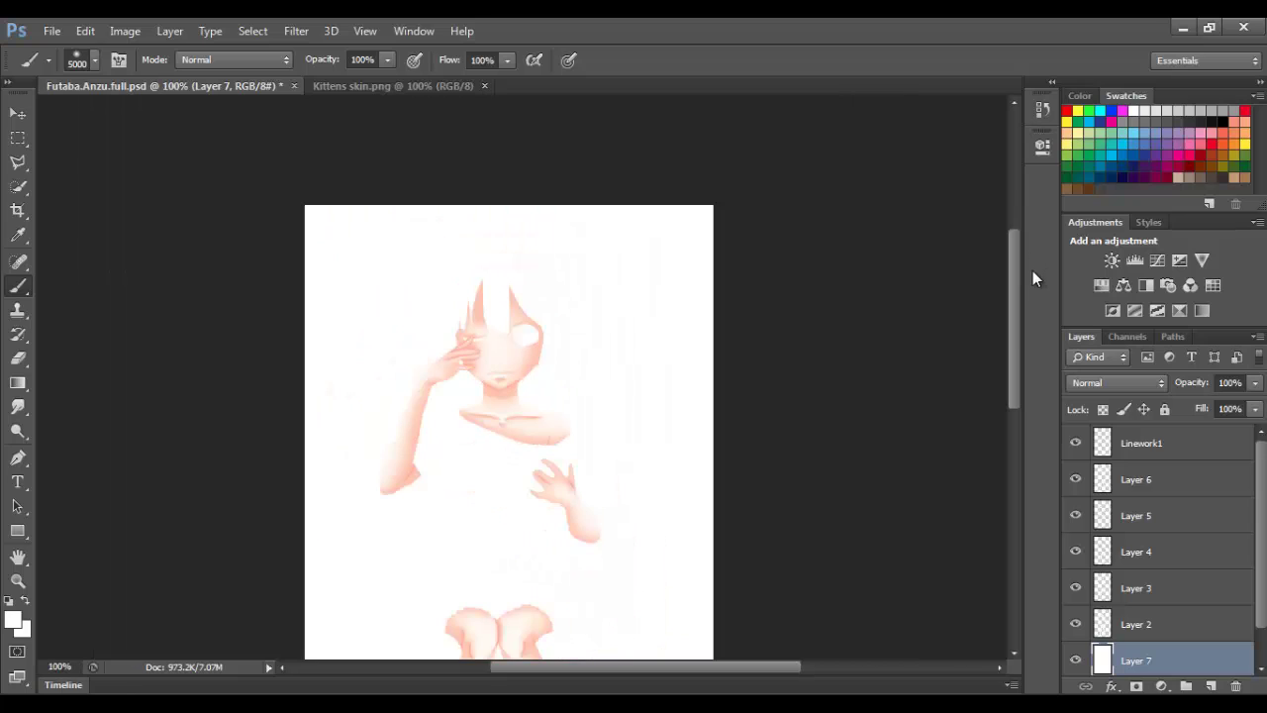
pyautogui.hotkey('ctrl', '+')
pyautogui.hotkey('ctrl', '+')
pyautogui.hotkey('ctrl', '+')
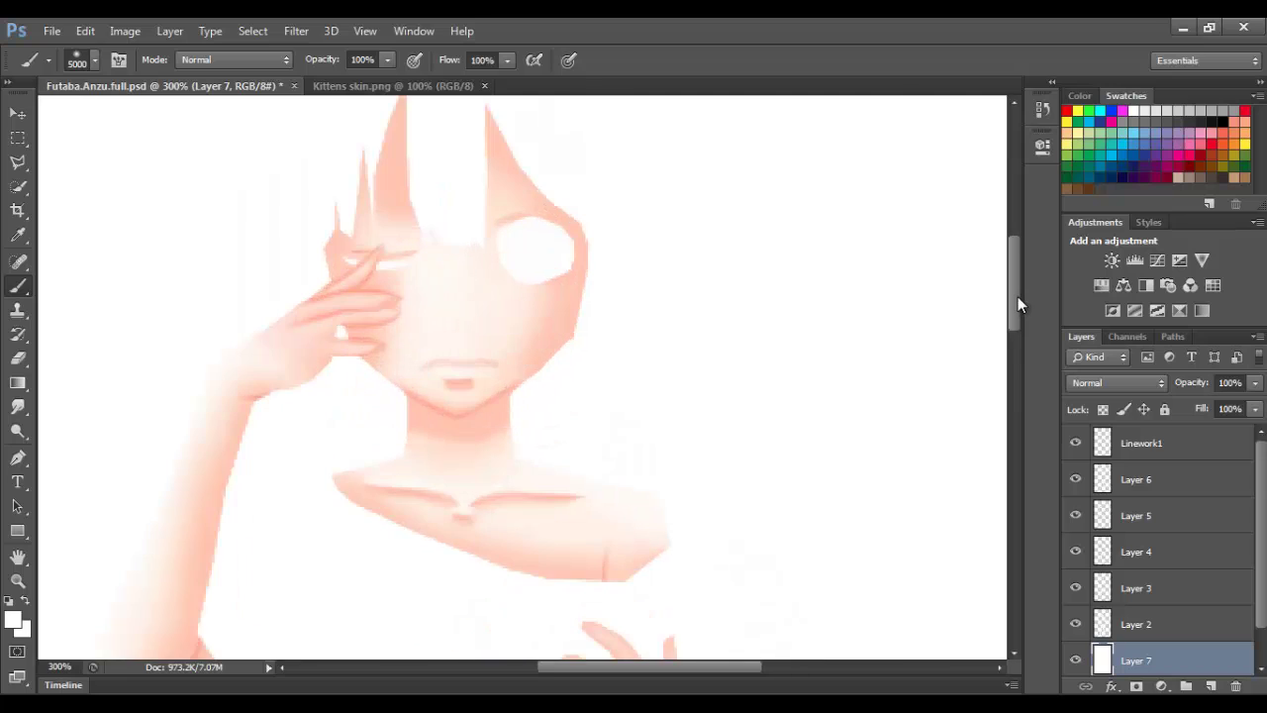
pyautogui.moveTo(1012, 291); pyautogui.dragTo(1018, 282)
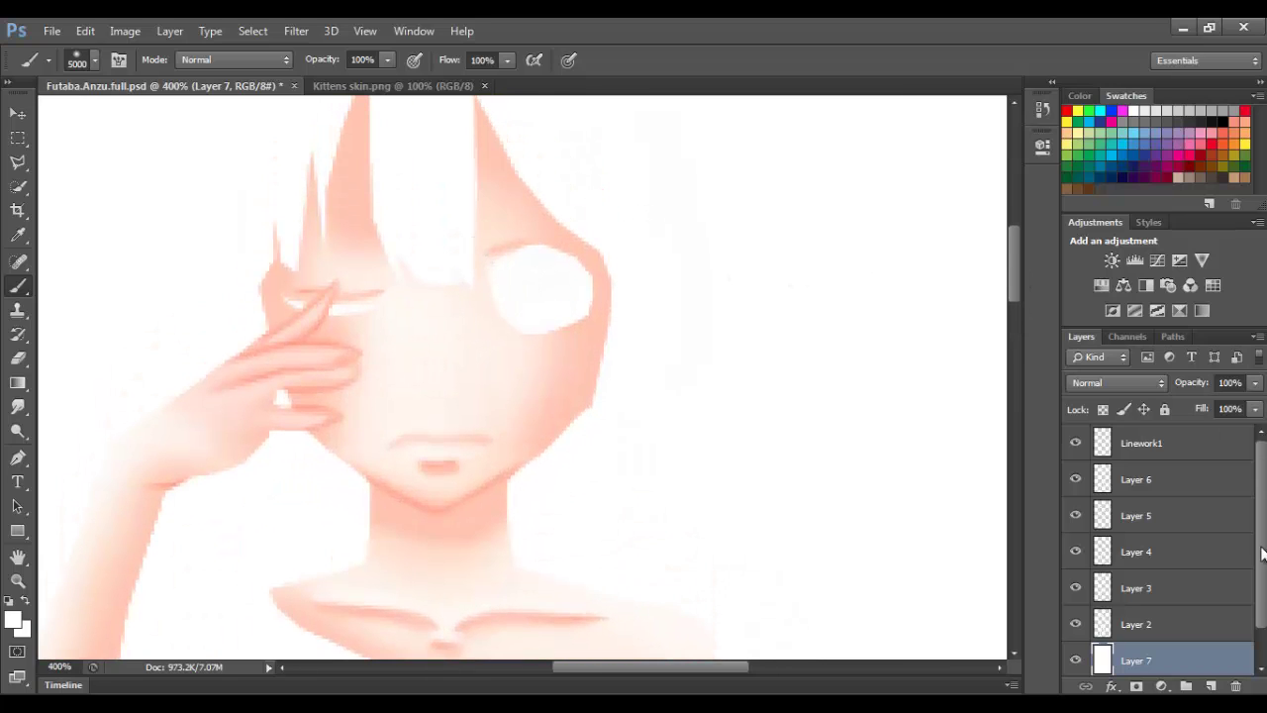
# Merge Layer 2 through Linework1 into a single Linework1 layer.
pyautogui.click(1138, 621)
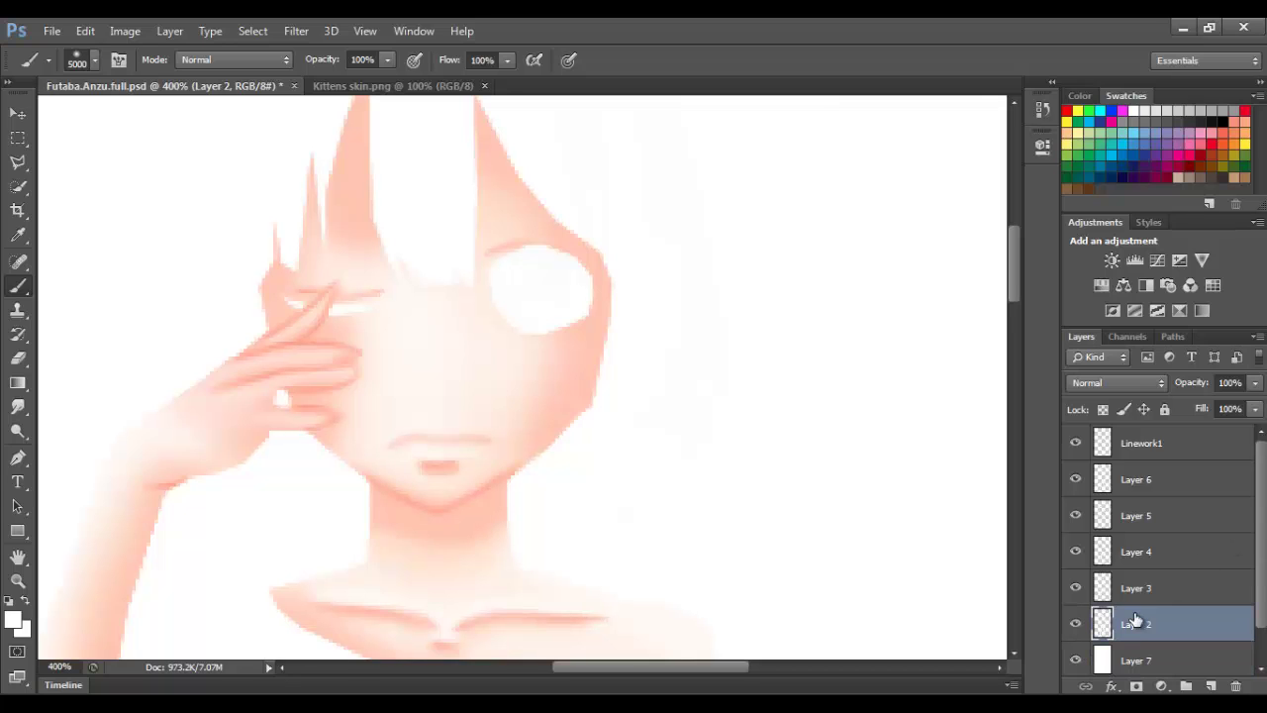
pyautogui.keyDown('shift'); pyautogui.click(1201, 451); pyautogui.keyUp('shift')
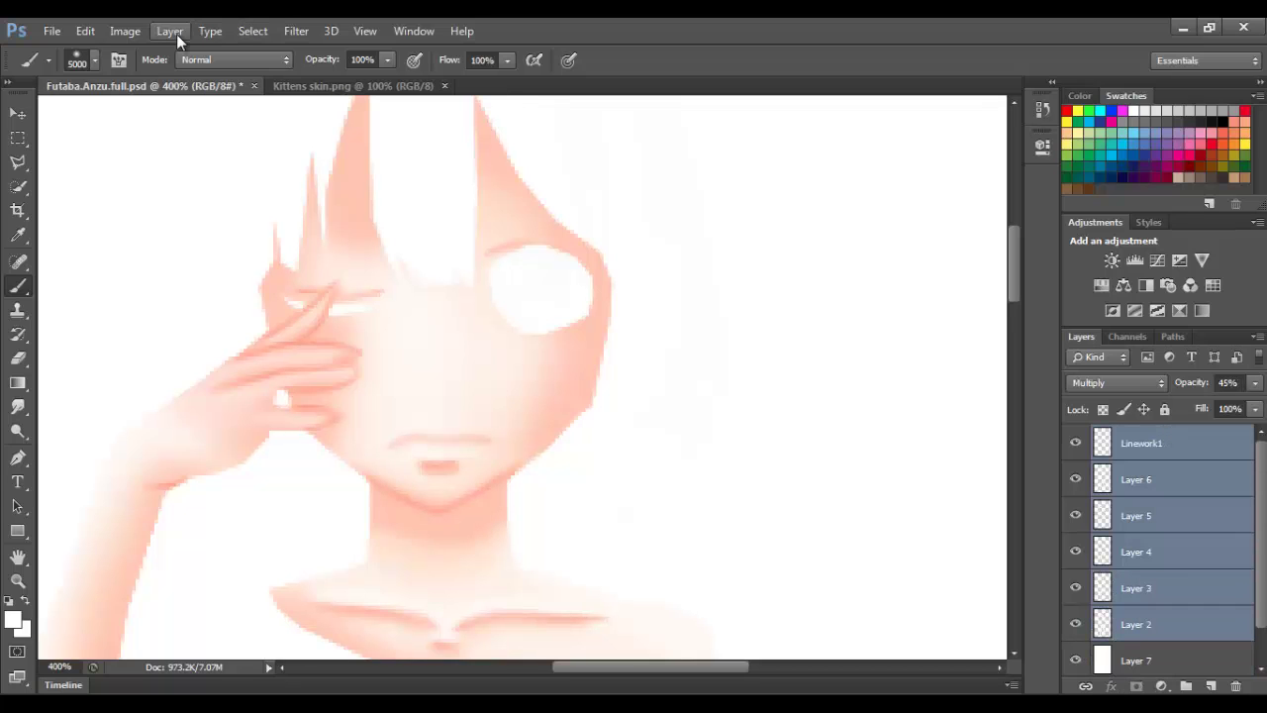
pyautogui.click(170, 31)
pyautogui.click(210, 618)
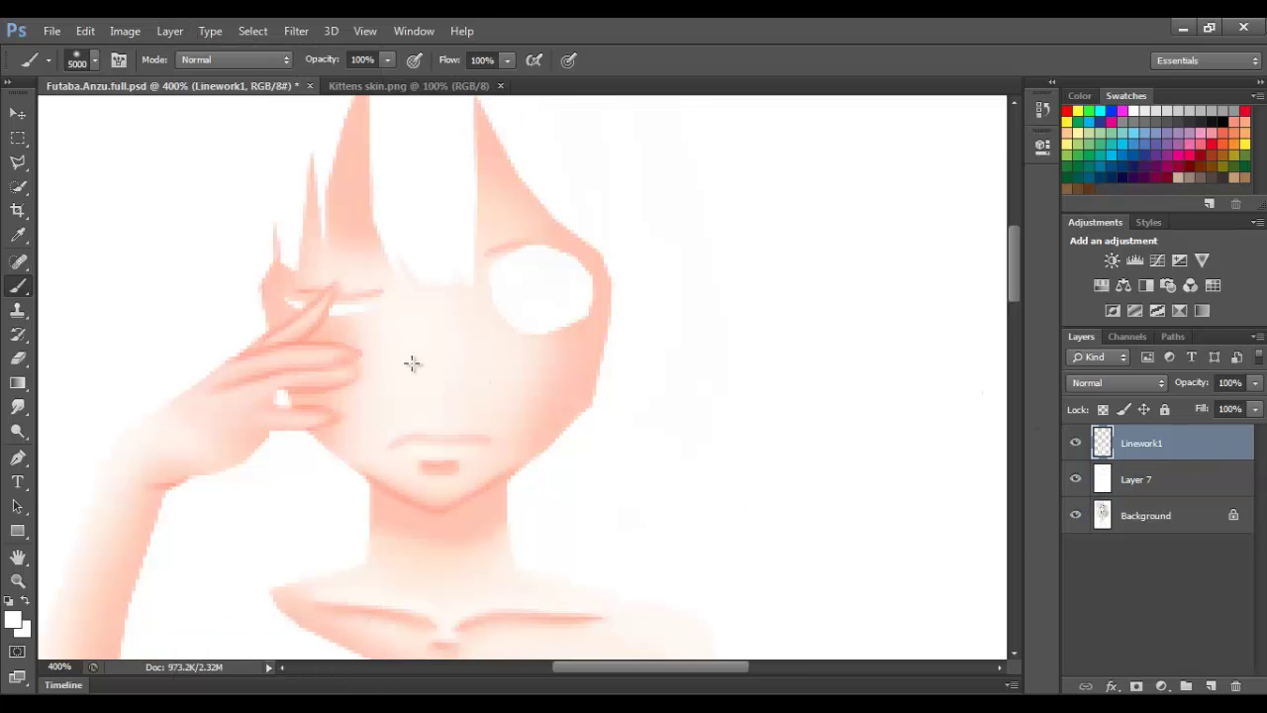
# On a new layer, outline two eyeliner shapes on the closed eye with Polygonal Lasso.
pyautogui.click(1214, 687)
pyautogui.click(18, 181)
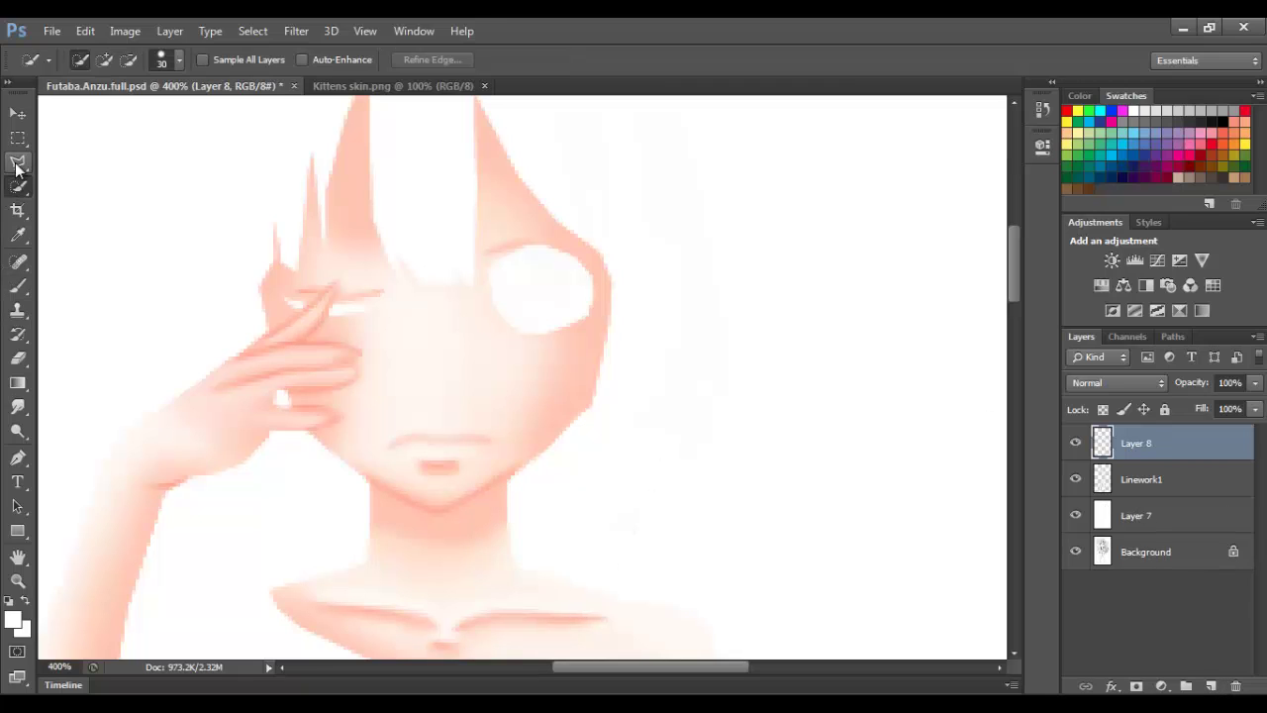
pyautogui.click(16, 166)
pyautogui.click(331, 303)
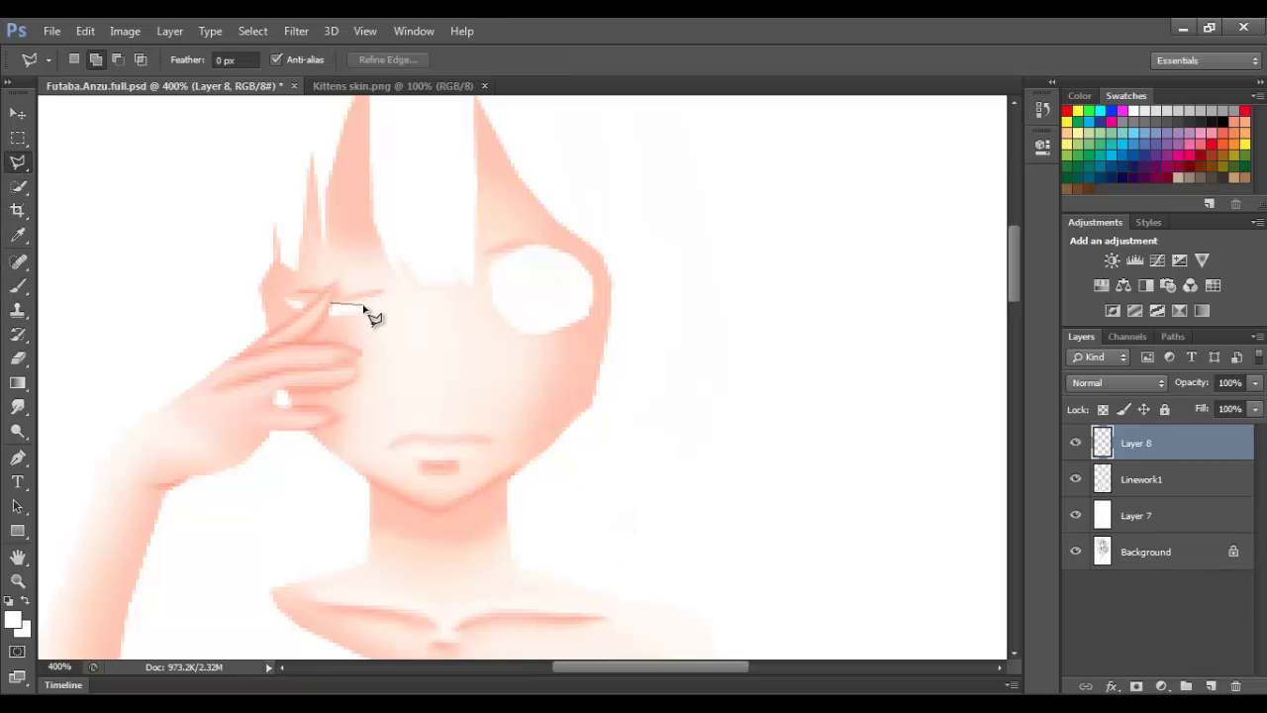
pyautogui.click(384, 306)
pyautogui.doubleClick(328, 317)
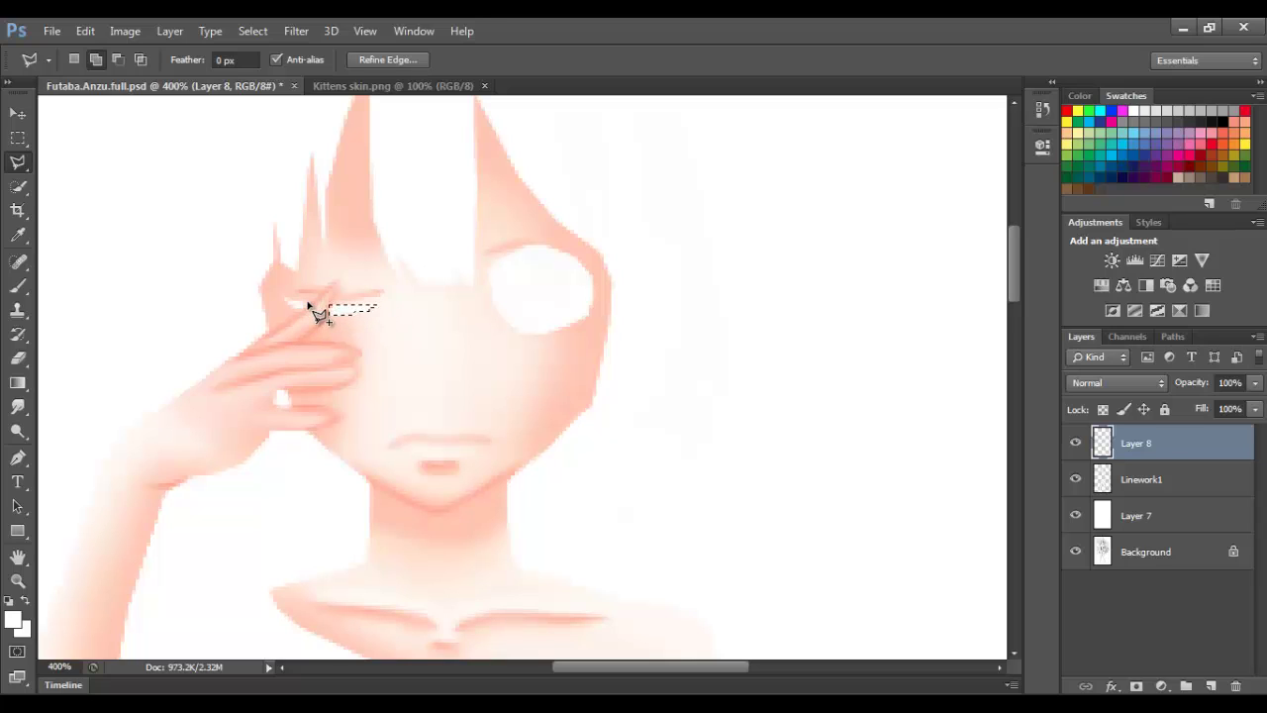
pyautogui.click(276, 293)
pyautogui.doubleClick(306, 317)
# Fill the eyeliner selections with black and deselect.
pyautogui.click(18, 285)
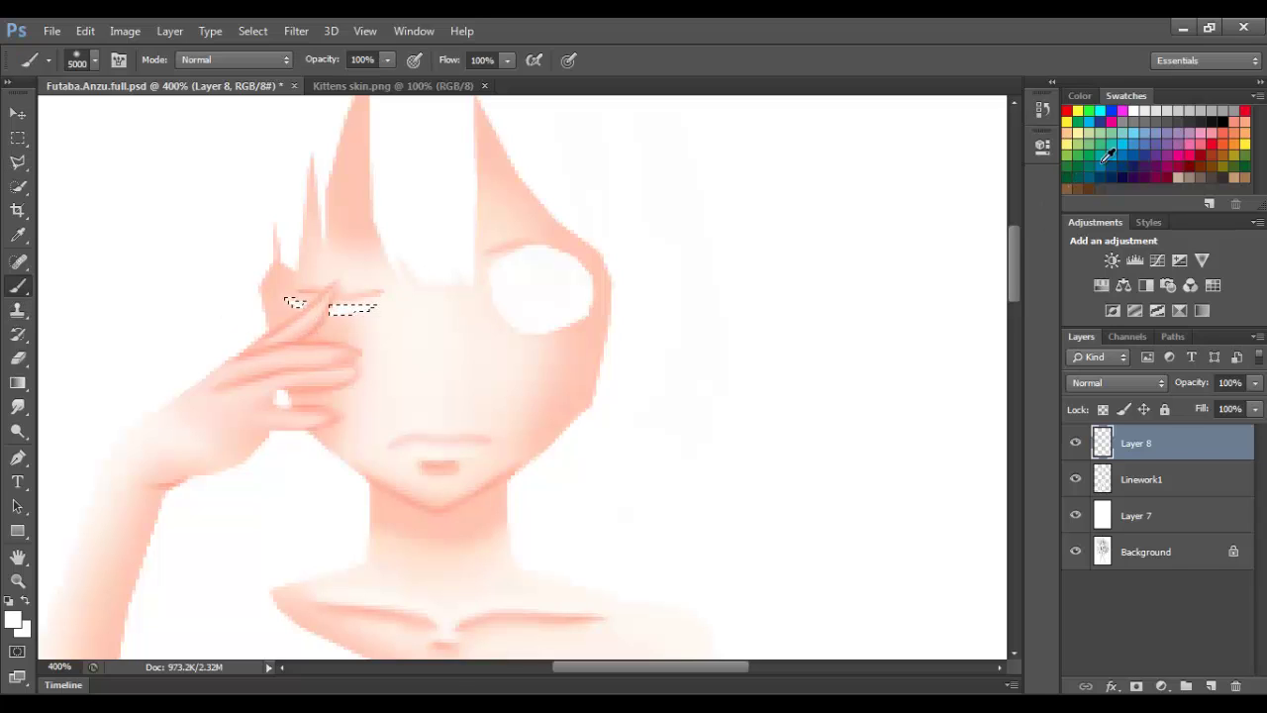
pyautogui.click(1224, 122)
pyautogui.hotkey('alt', 'BackSpace')
pyautogui.click(17, 161)
pyautogui.rightClick(434, 235)
pyautogui.click(479, 247)
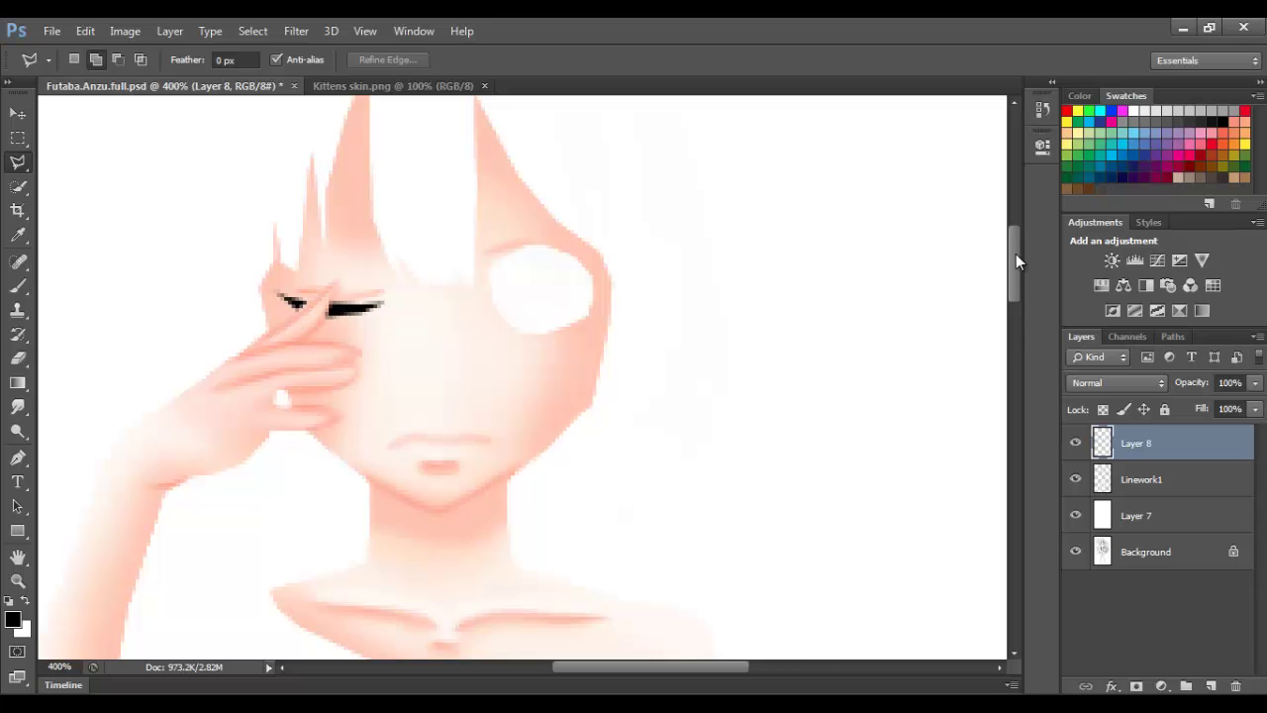
pyautogui.moveTo(1016, 254); pyautogui.dragTo(1056, 245)
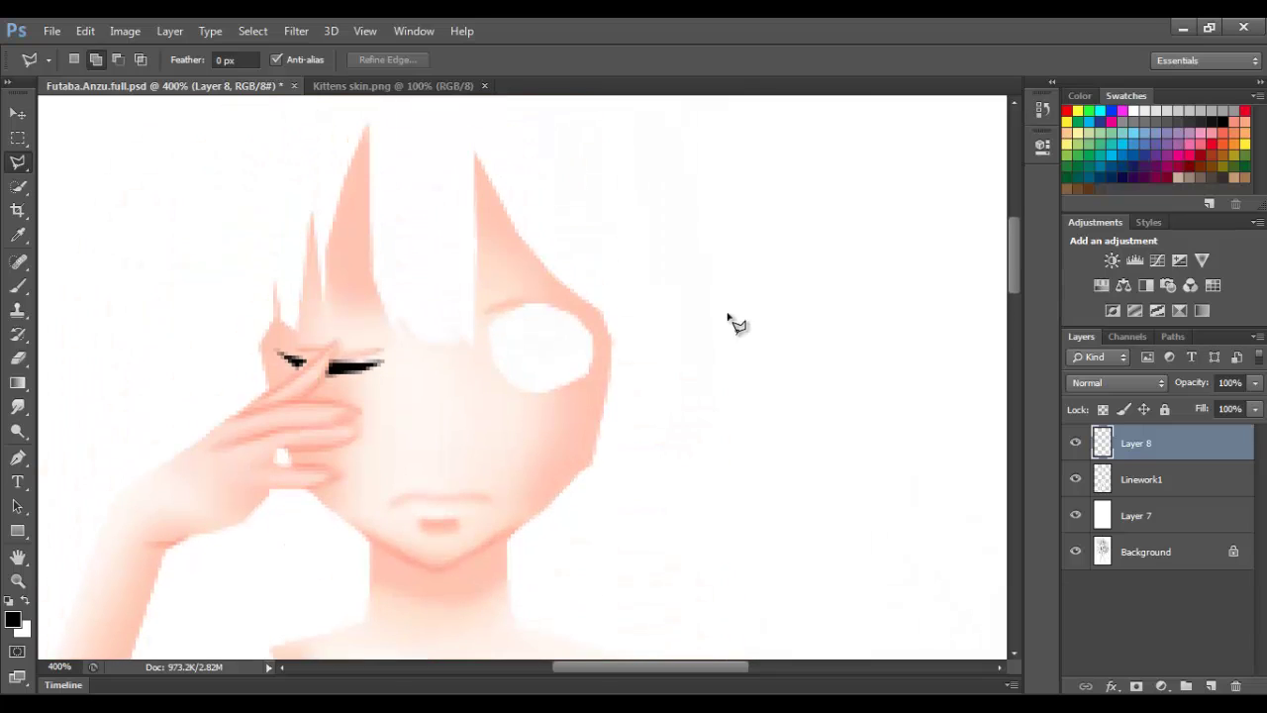